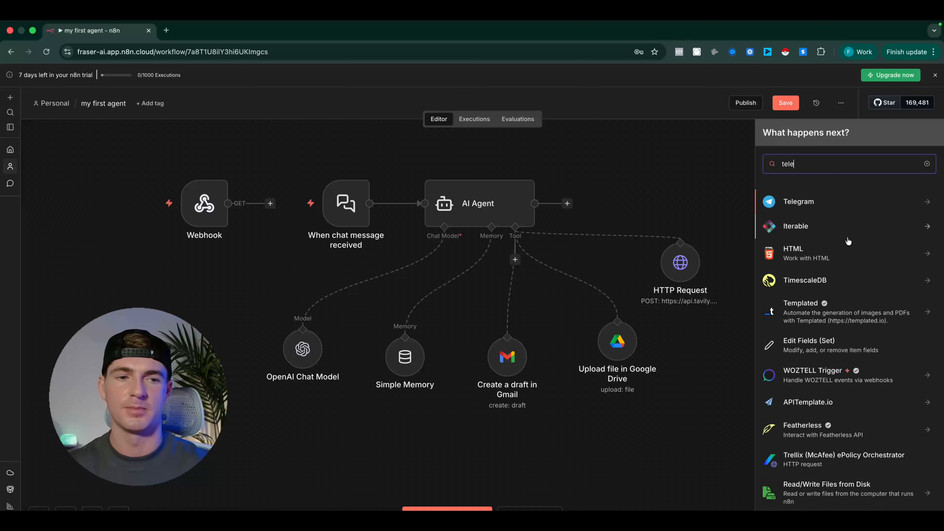
Add a Telegram trigger to the workflow that fires on message
left_click(798, 201)
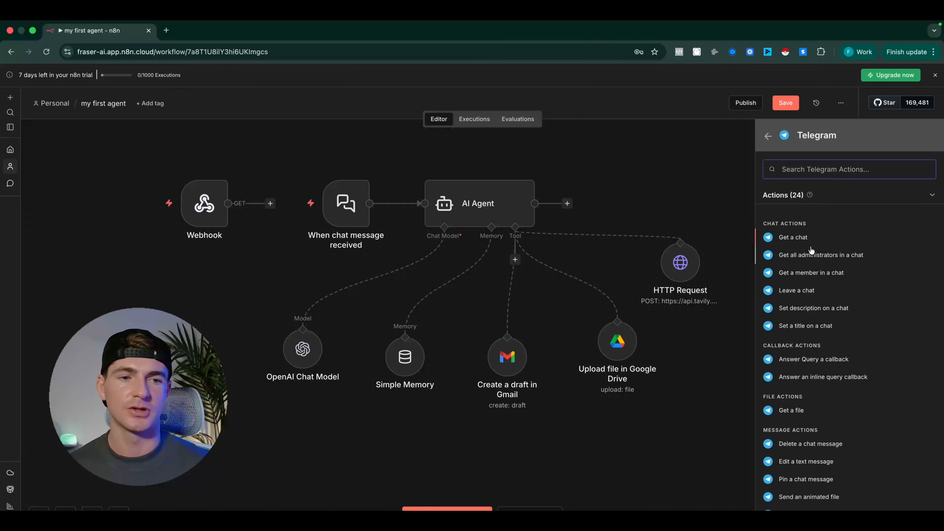
scroll(807, 240, "down", 1)
scroll(807, 240, "up", 1)
scroll(807, 240, "down", 5)
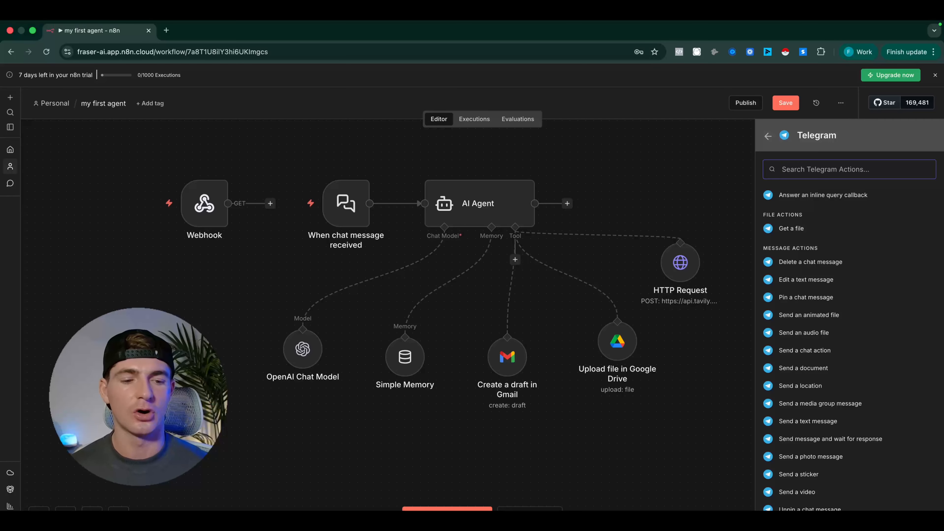
scroll(802, 448, "down", 4)
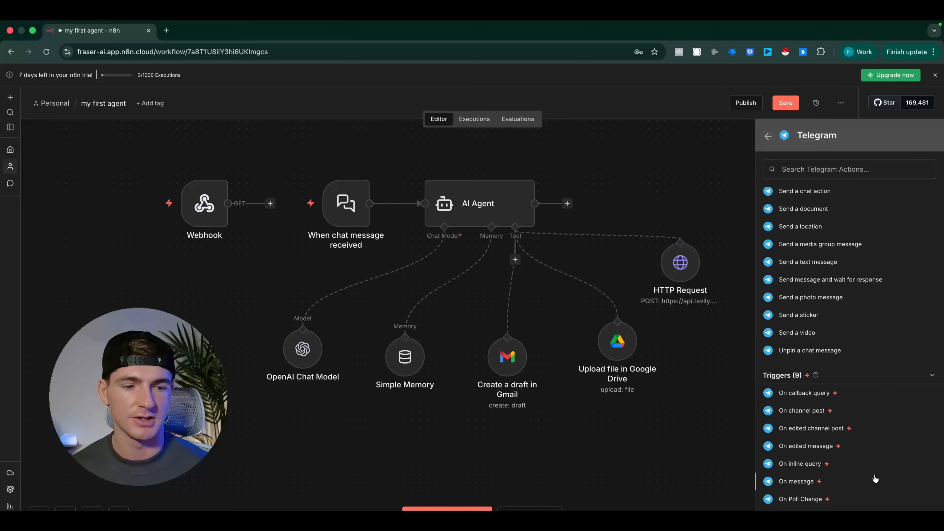
left_click(792, 482)
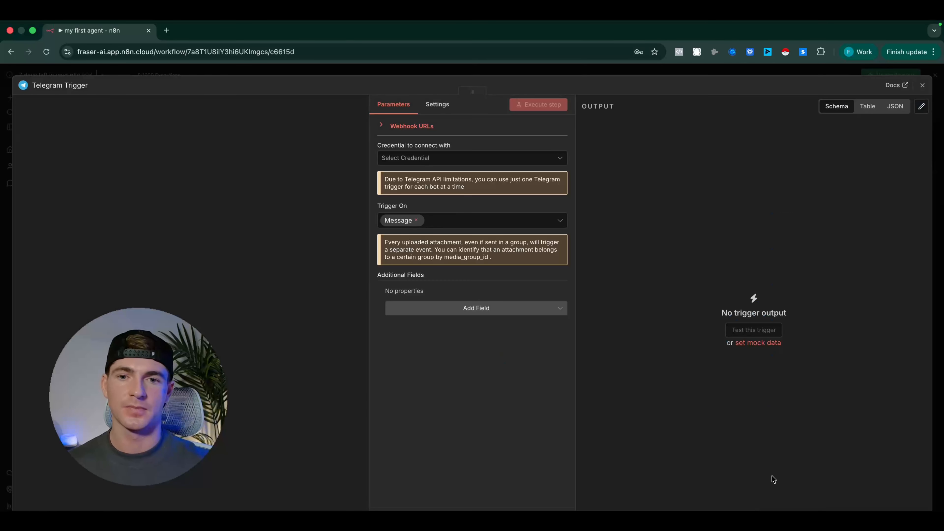
Expand the Telegram Trigger's webhook URLs and start creating a new Telegram credential for it
left_click(398, 127)
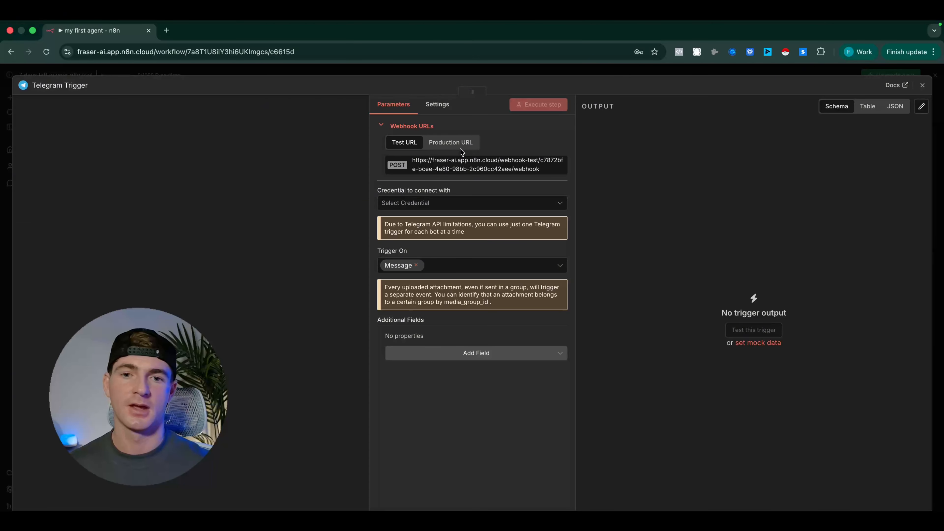
left_click(430, 204)
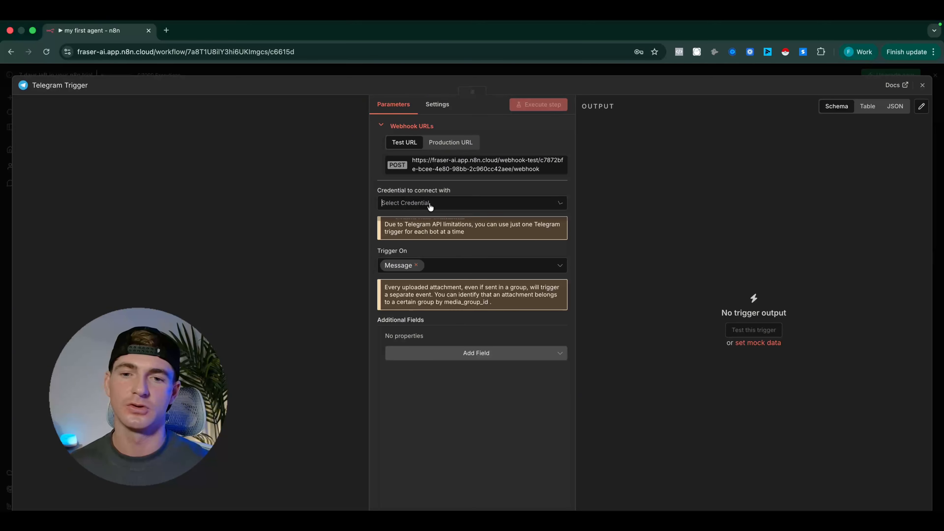
left_click(431, 227)
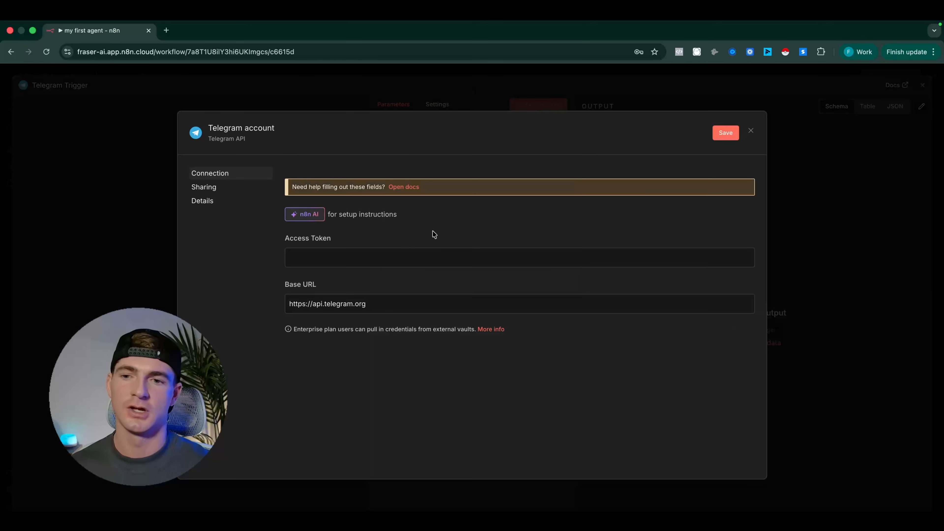
Open the Telegram credentials documentation and examine the prerequisites and the instructions for generating a bot access token
left_click(403, 187)
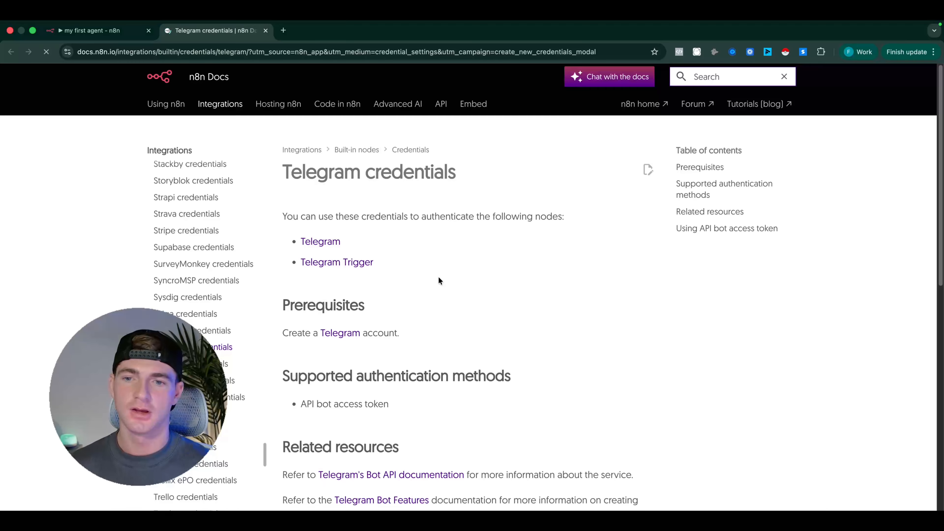
scroll(432, 271, "down", 1)
scroll(408, 261, "down", 2)
scroll(367, 235, "up", 3)
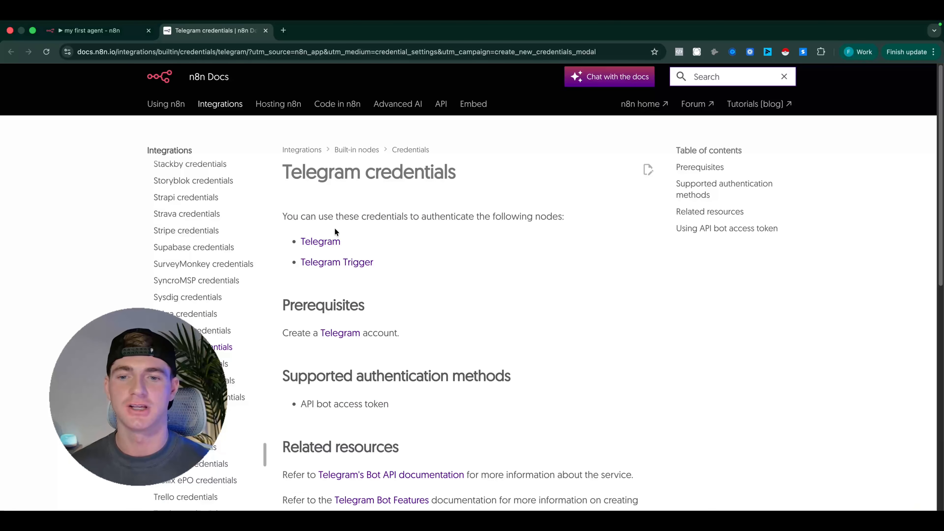
scroll(520, 372, "down", 1)
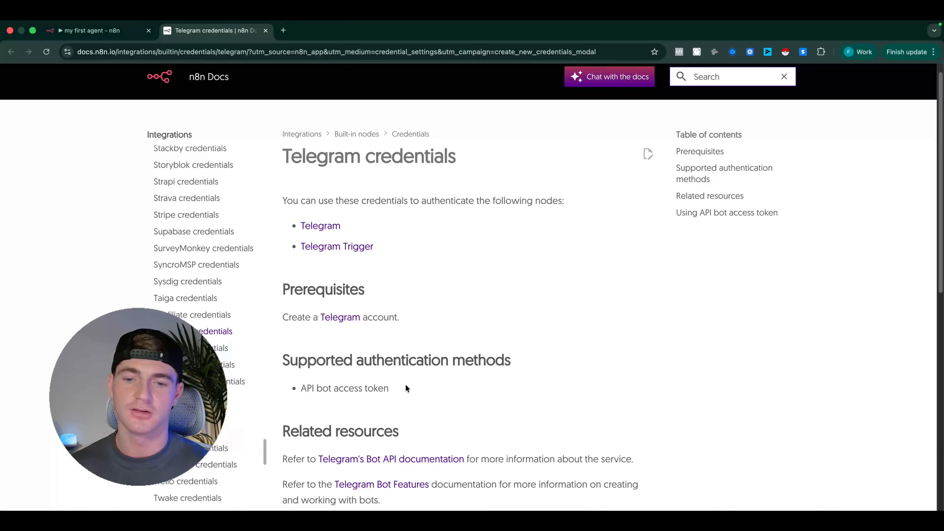
scroll(397, 383, "down", 1)
scroll(326, 319, "up", 1)
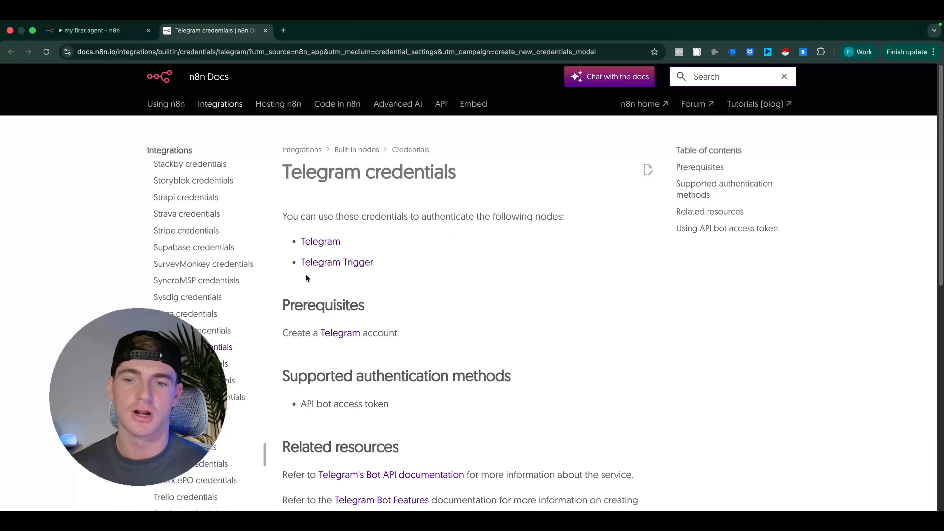
left_click_drag(395, 266, 299, 264)
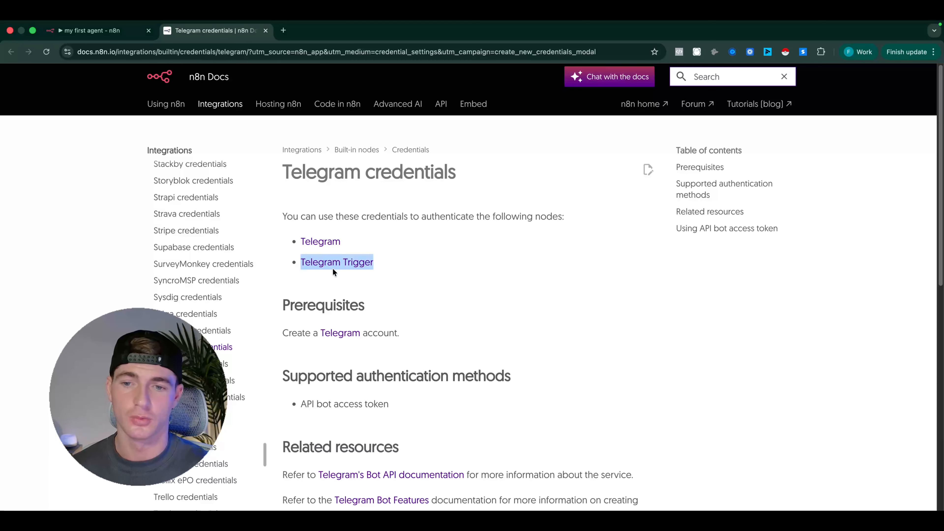
left_click(407, 282)
scroll(282, 260, "down", 3)
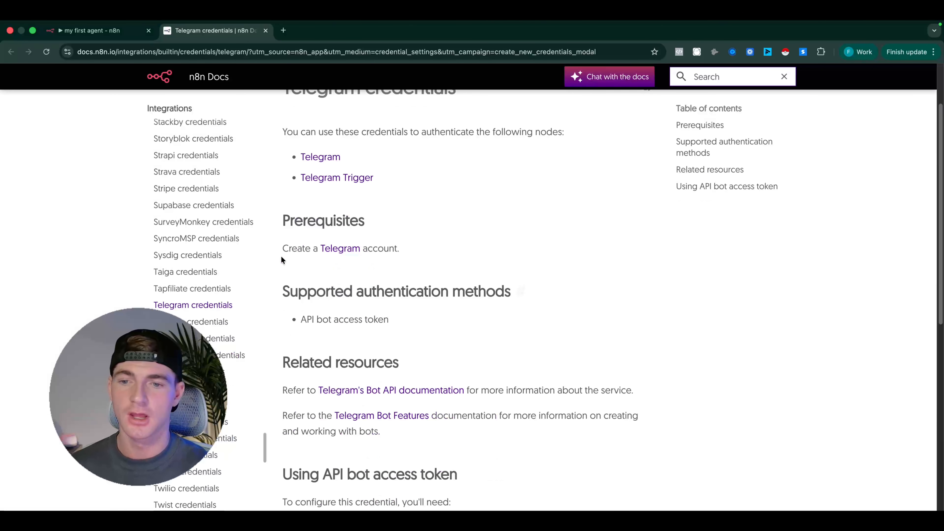
scroll(423, 261, "down", 3)
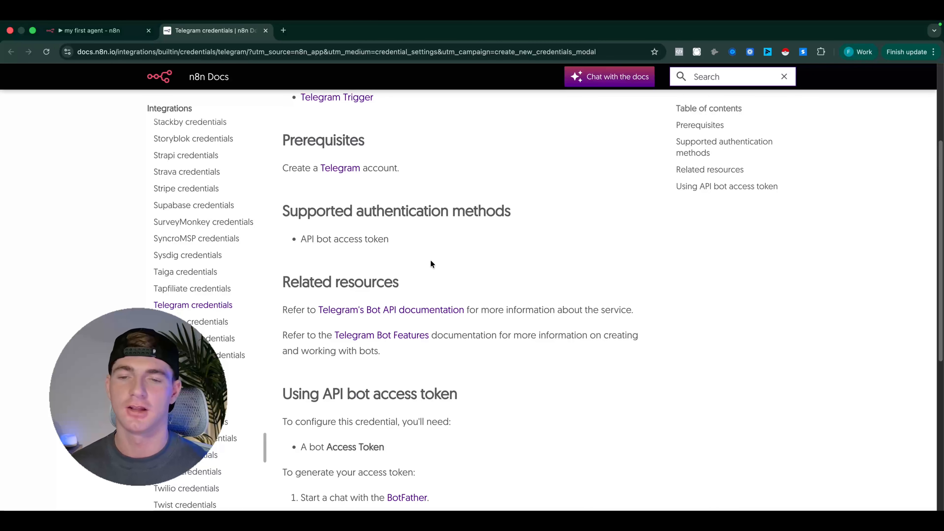
scroll(406, 265, "down", 6)
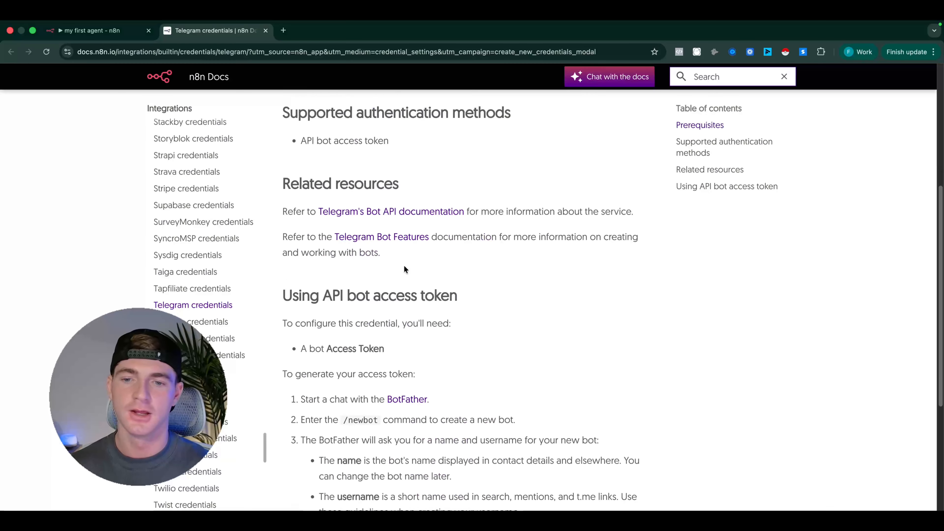
scroll(403, 267, "down", 2)
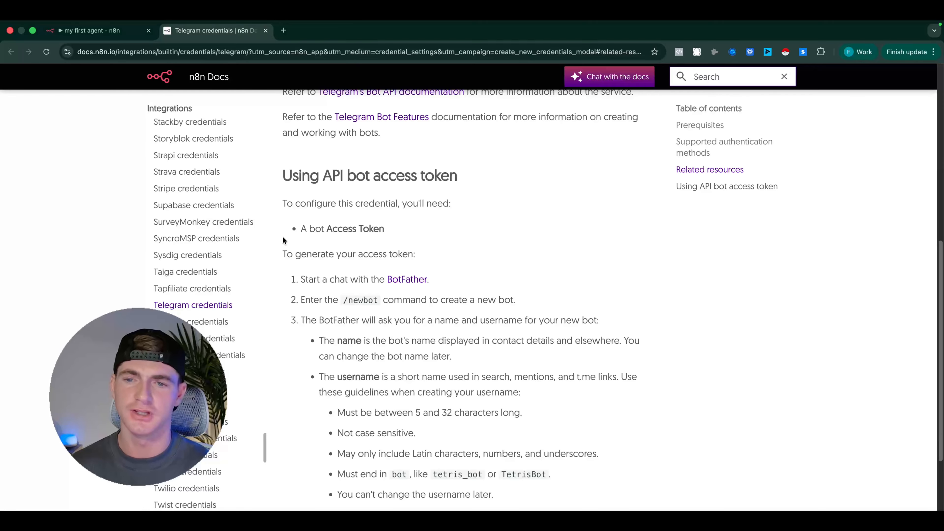
scroll(369, 250, "down", 1)
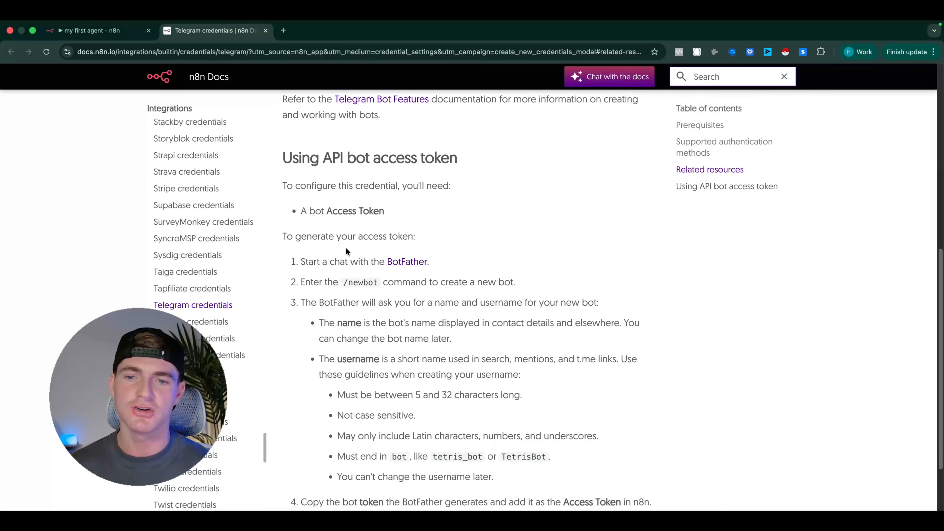
scroll(398, 262, "down", 1)
scroll(365, 282, "down", 1)
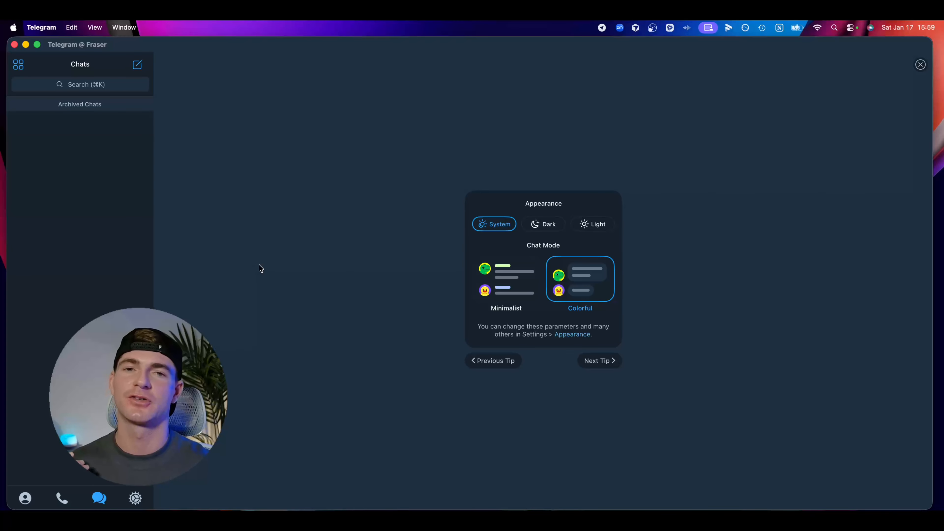
In Telegram, search for "botfather" and start a chat with the verified BotFather account
left_click(80, 88)
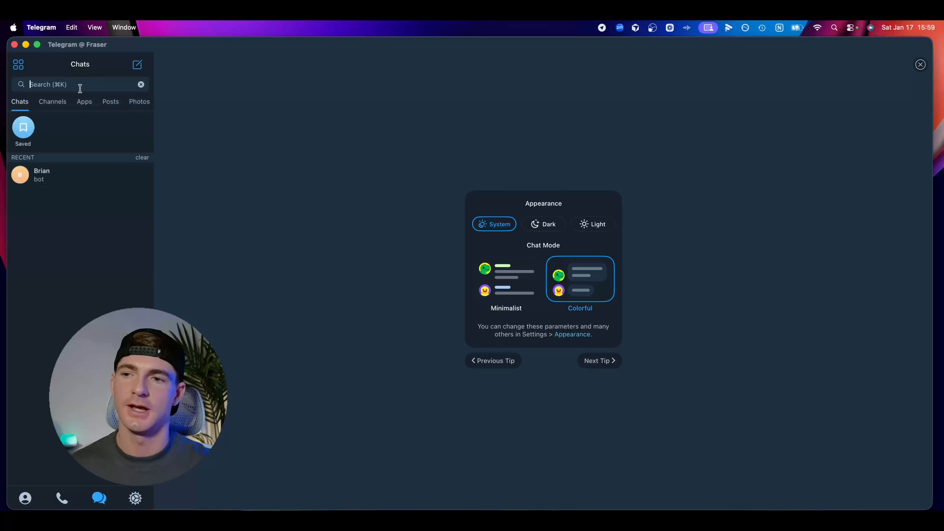
type("botfather")
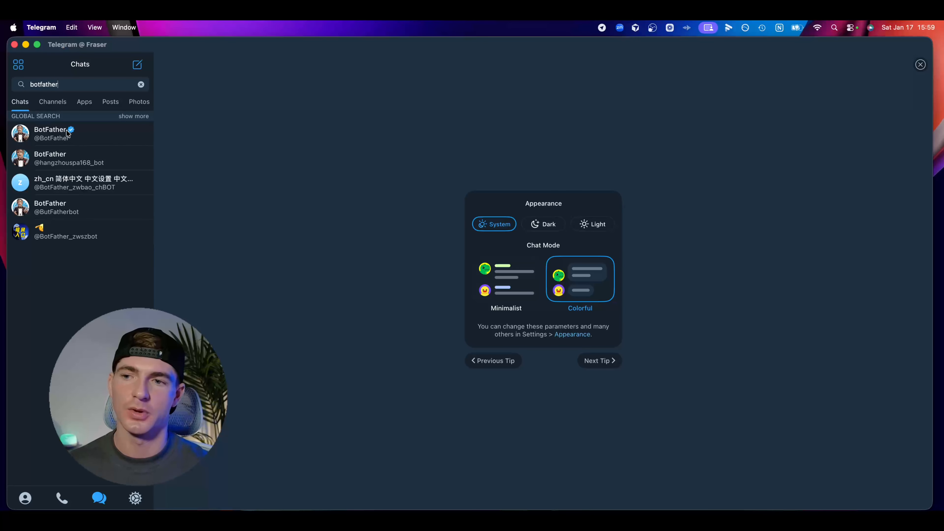
left_click(79, 136)
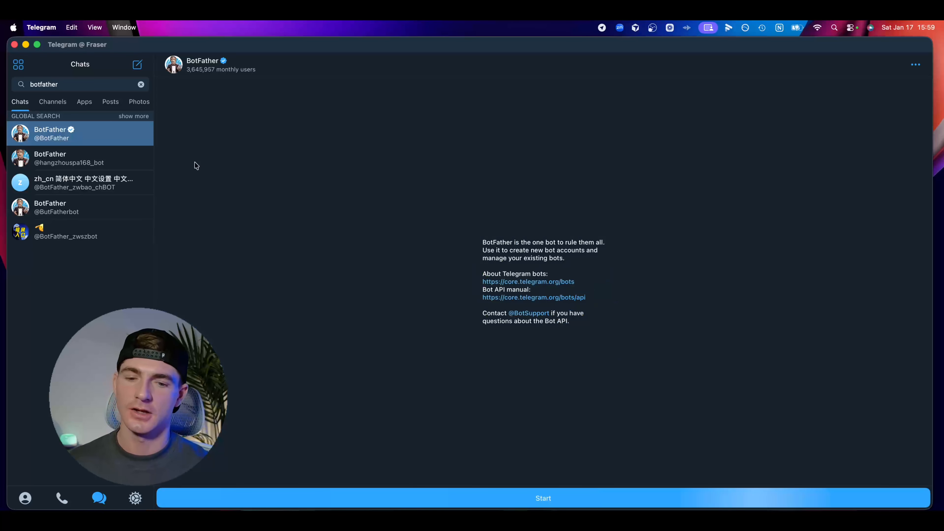
left_click(546, 498)
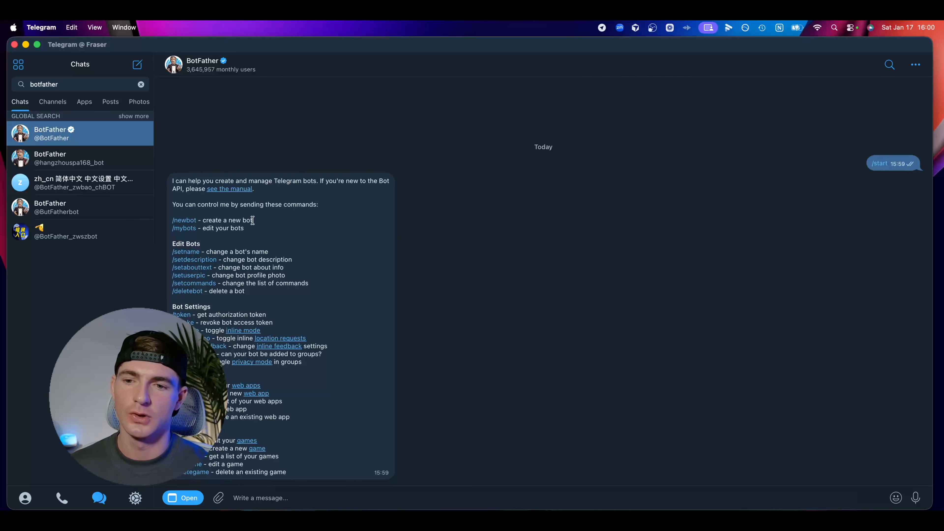
Send BotFather the /newbot command to create a new bot
left_click_drag(253, 220, 153, 219)
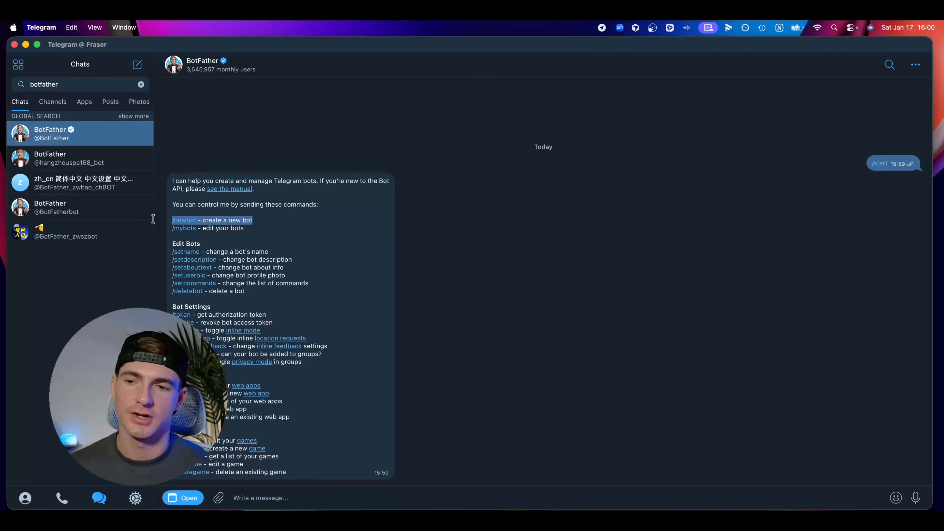
left_click(291, 495)
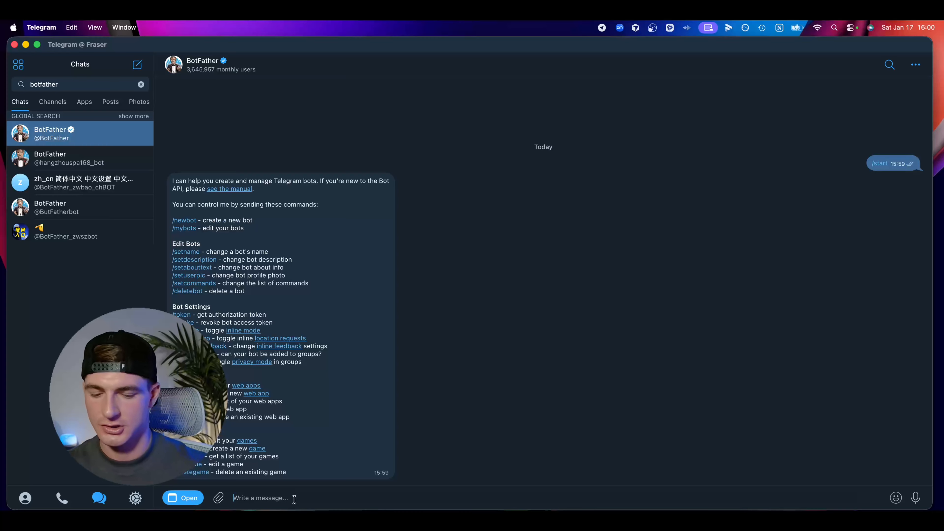
type("/net")
key("BackSpace")
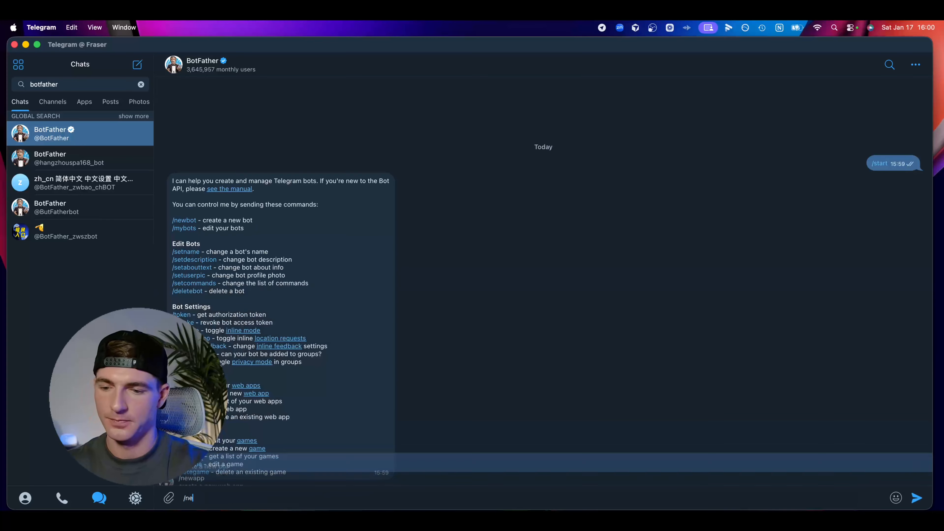
type("wbot")
key("Return")
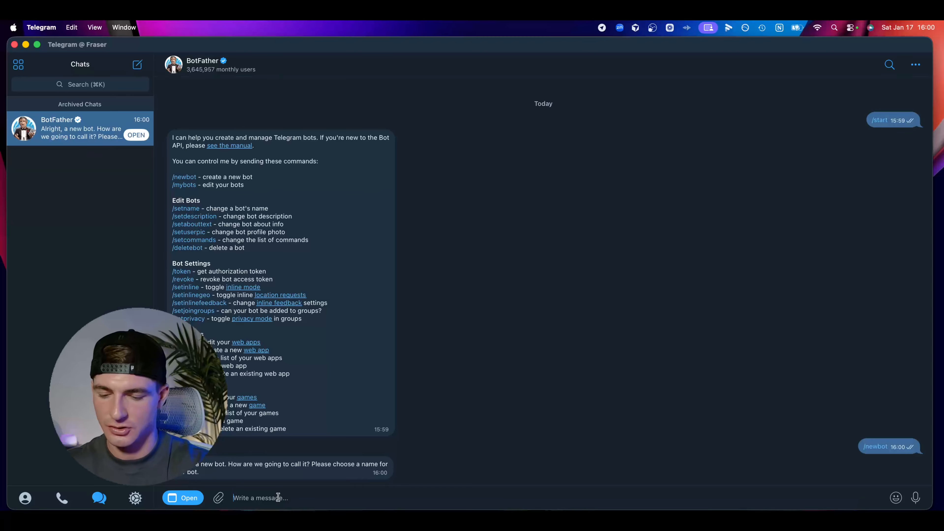
Name the new bot "n8n Masterclass Bot" in the reply to BotFather
type("n8n Mast")
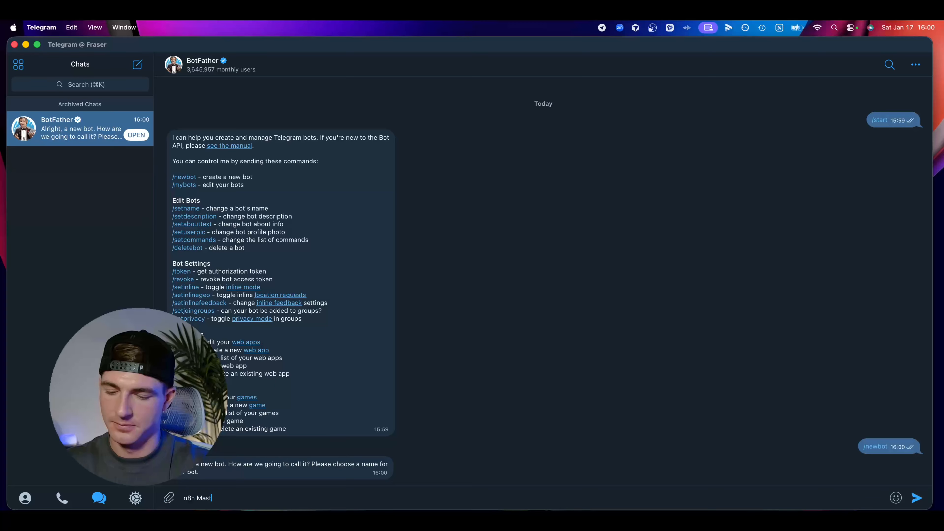
type("erclass Bot")
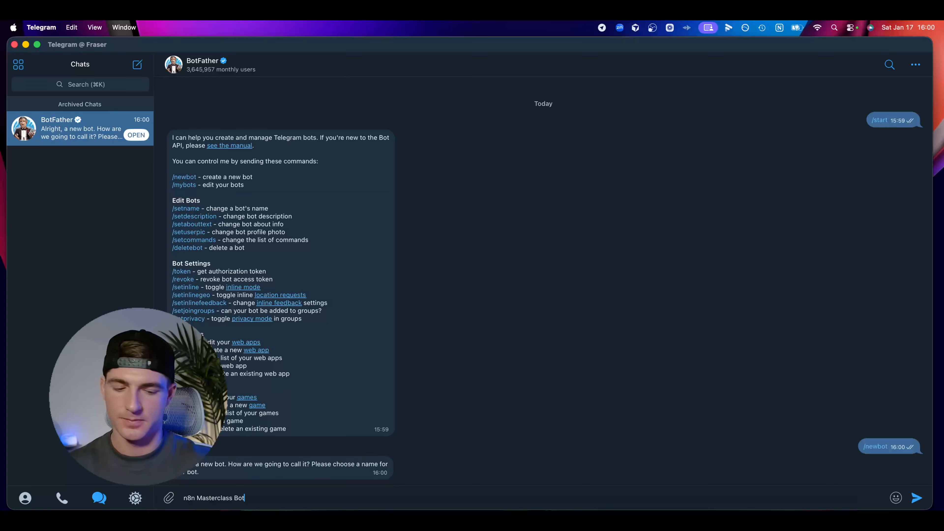
key("Return")
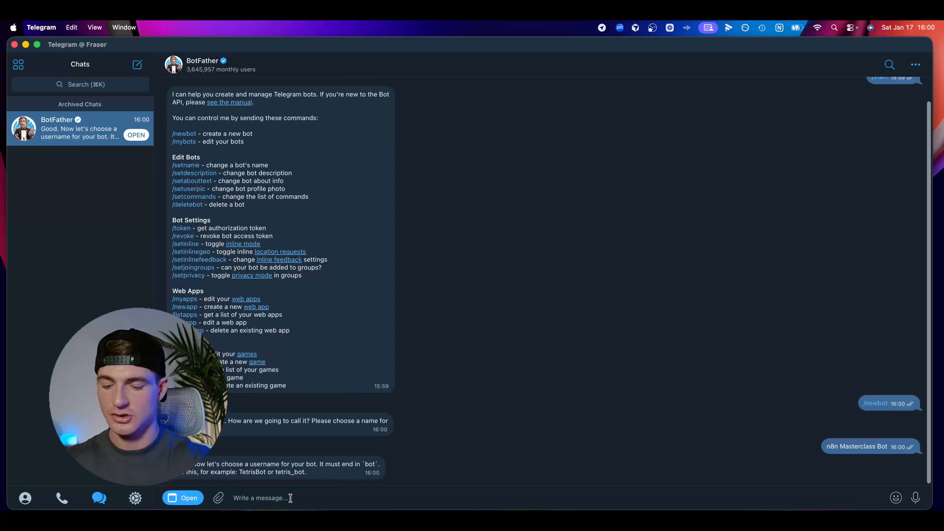
Try to register n8n_masterclass_bot as the new bot's username
type("n8n")
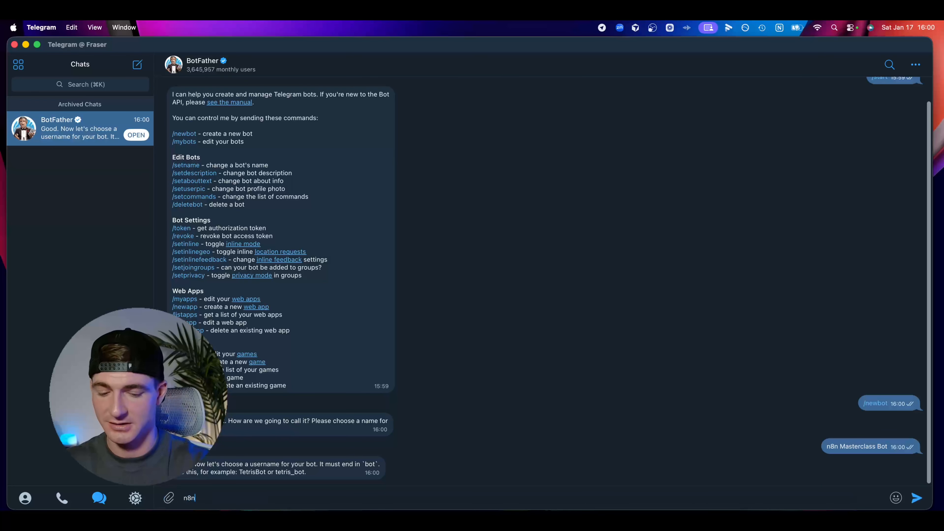
type("_msas")
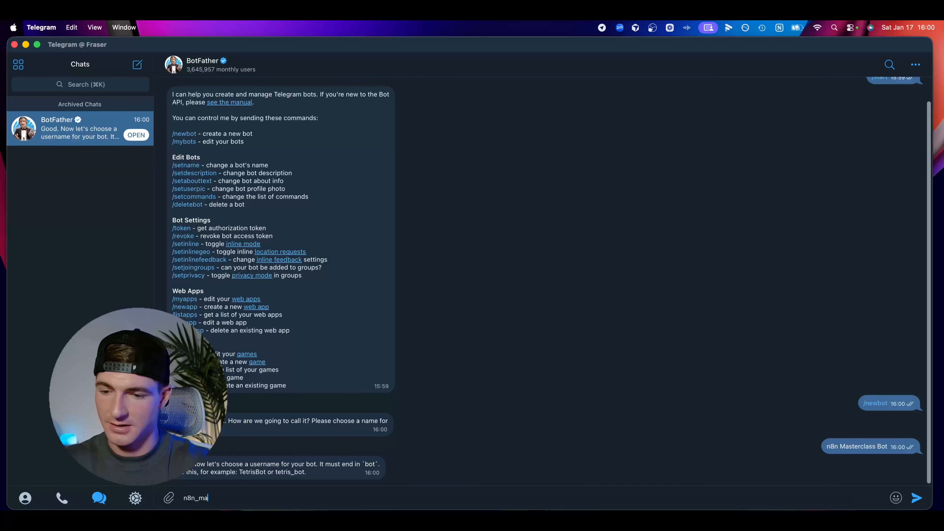
type("sterclass")
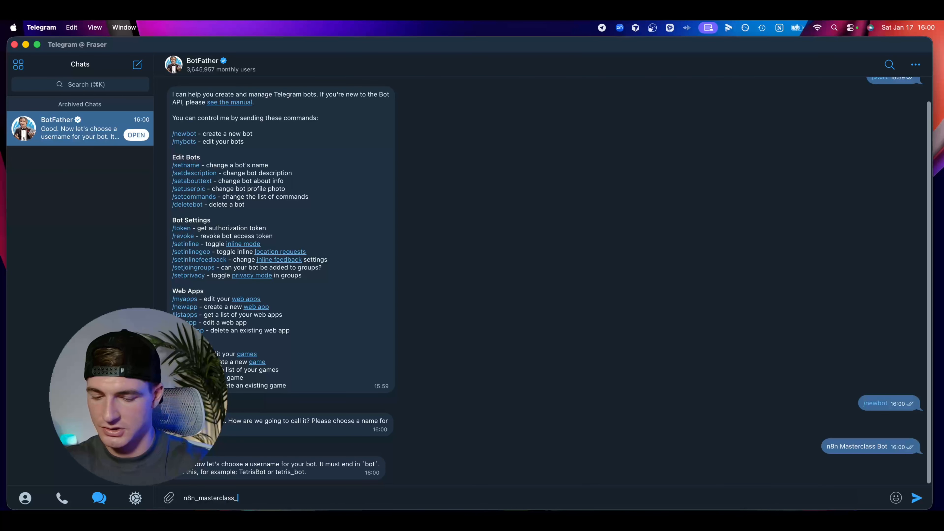
type("_bot")
key("Return")
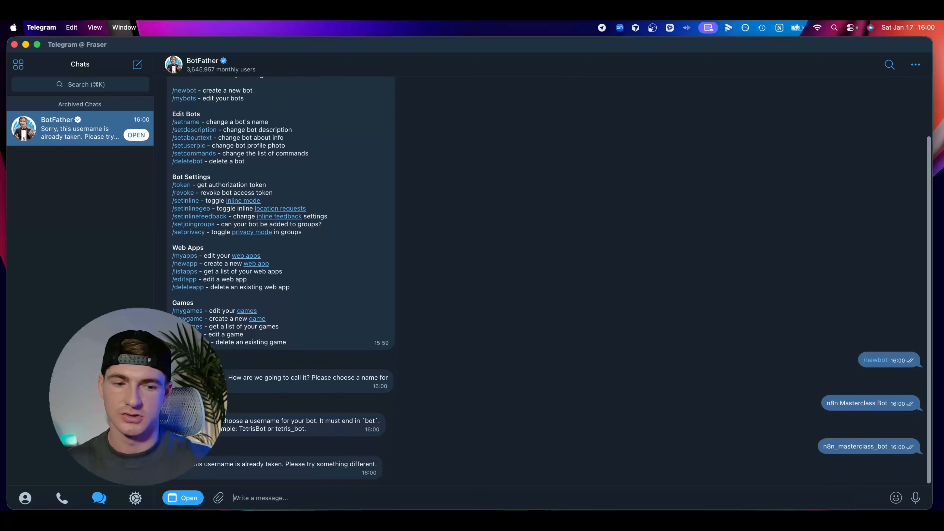
Send BotFather n8n_masterclasspt4_bot as the new bot's username
type("n8n")
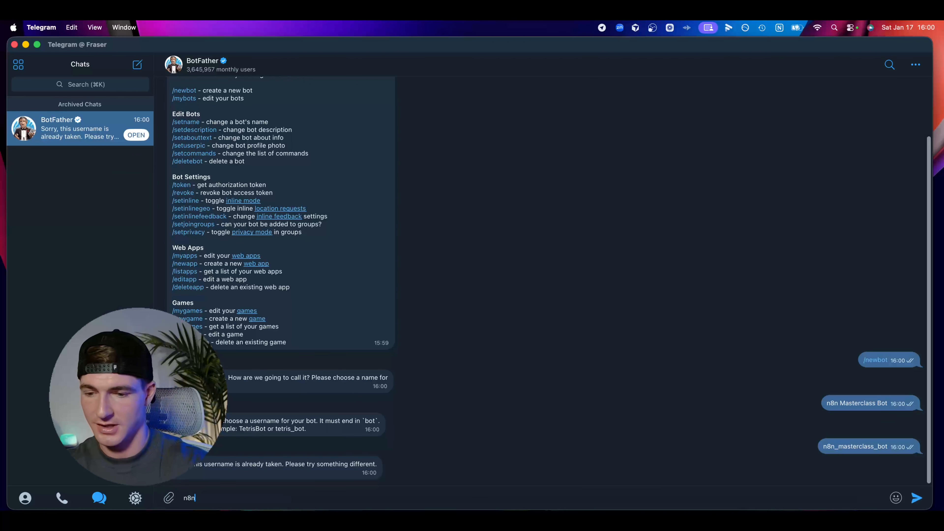
type("_masterclasspt4")
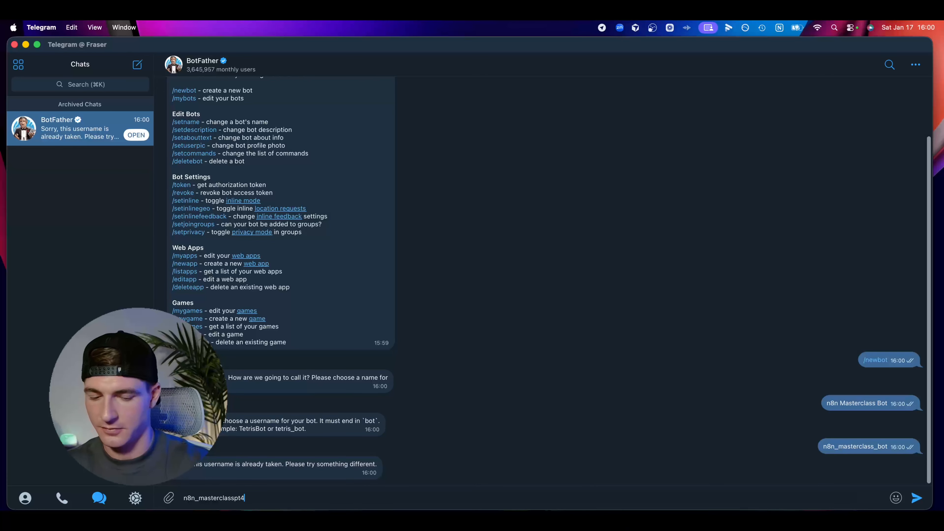
type("_bot")
key("Return")
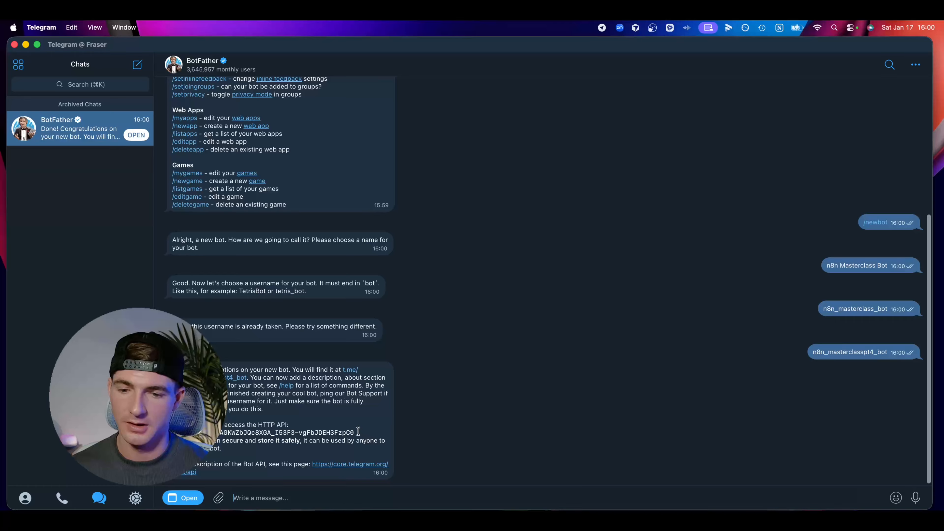
Copy the HTTP API access token from BotFather's confirmation message
left_click_drag(358, 433, 219, 433)
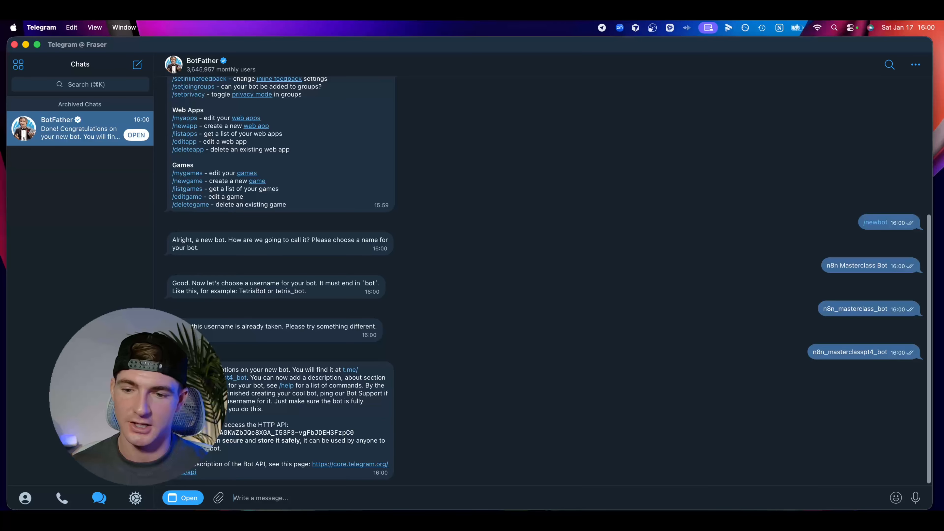
right_click(218, 431)
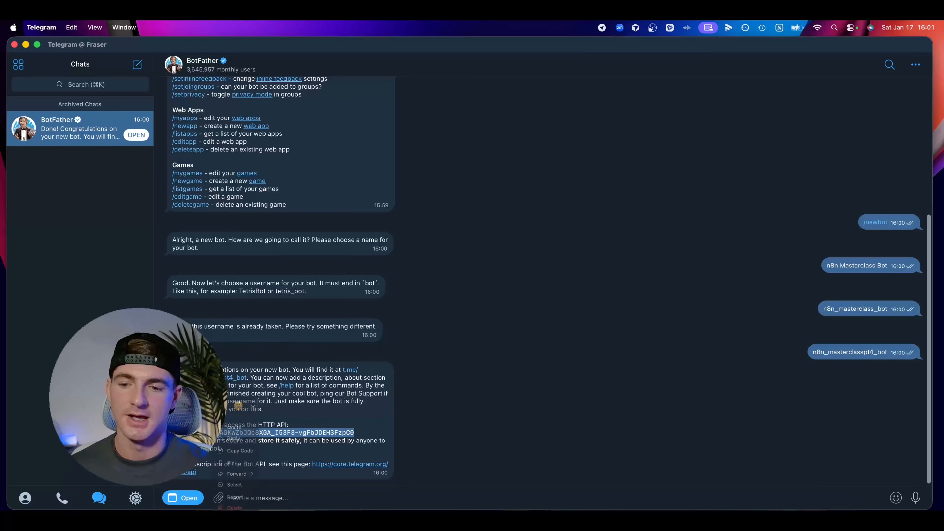
left_click(239, 465)
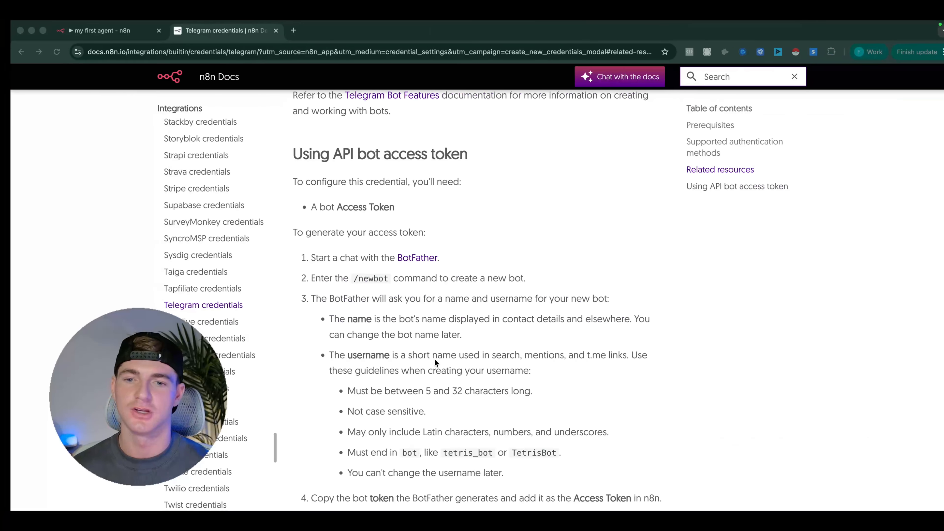
Switch to n8n, paste the bot token as the Telegram credential's Access Token, save it and decline the browser's password update
scroll(435, 358, "down", 4)
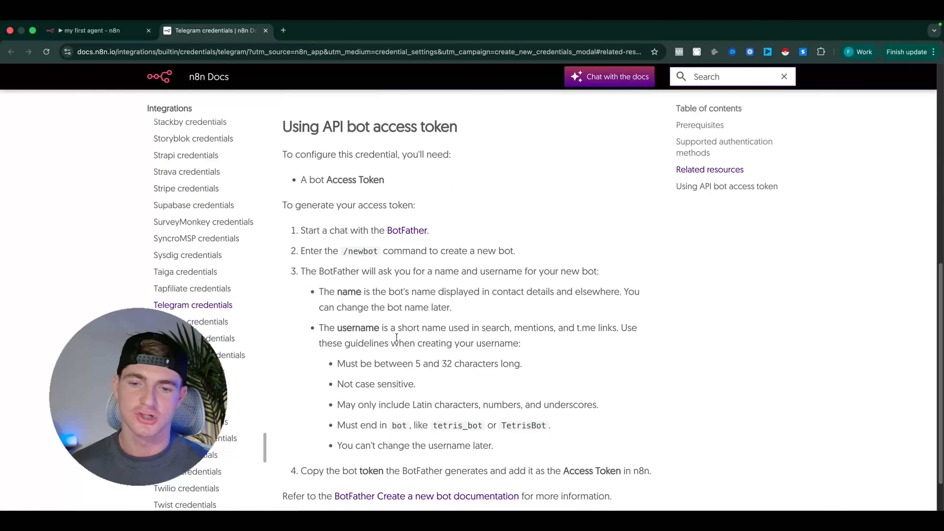
scroll(317, 355, "down", 1)
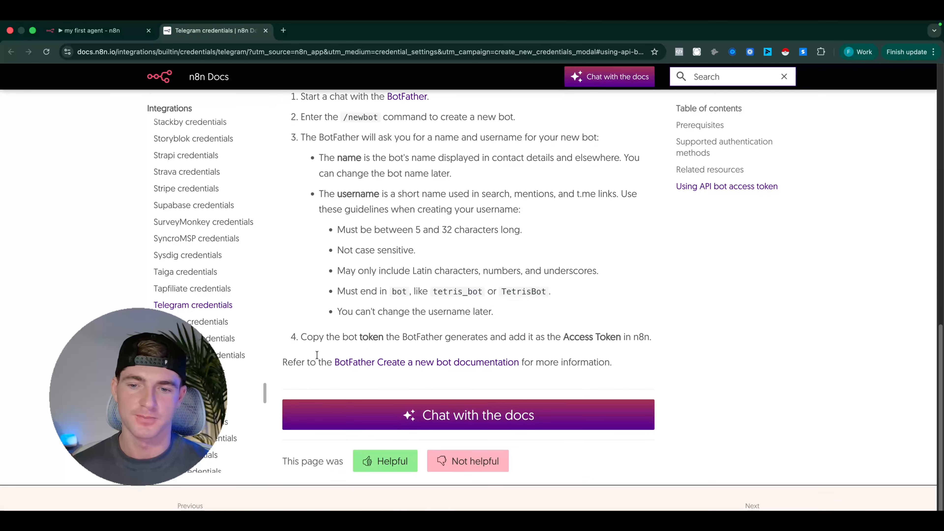
left_click_drag(294, 339, 659, 339)
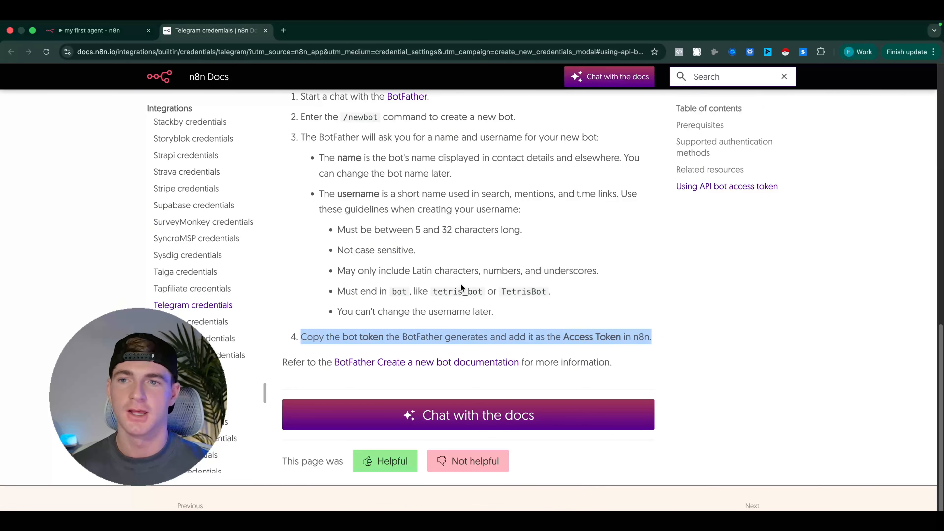
left_click(90, 30)
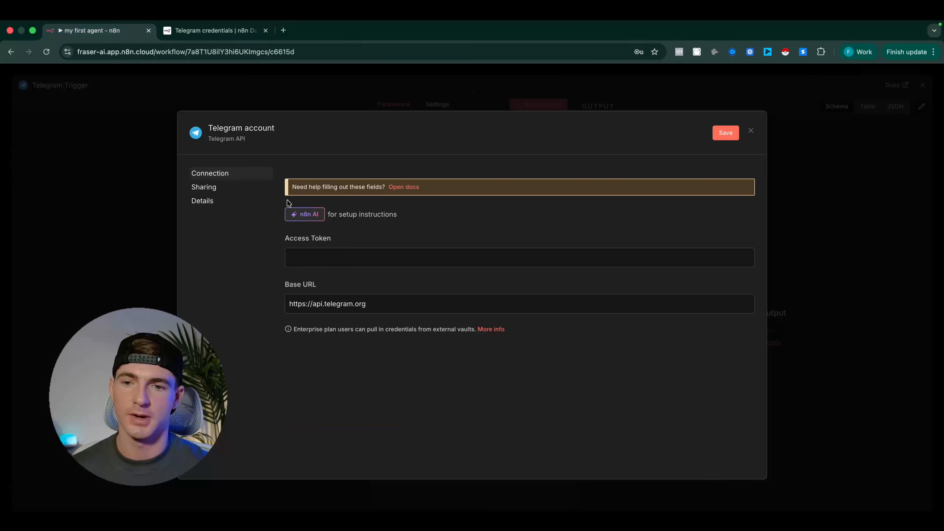
left_click(315, 248)
key("super+v")
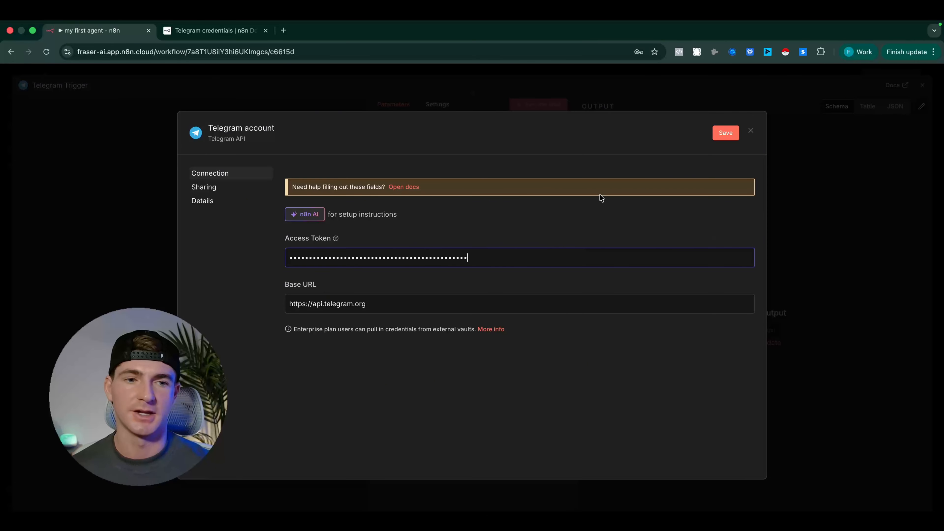
left_click(719, 133)
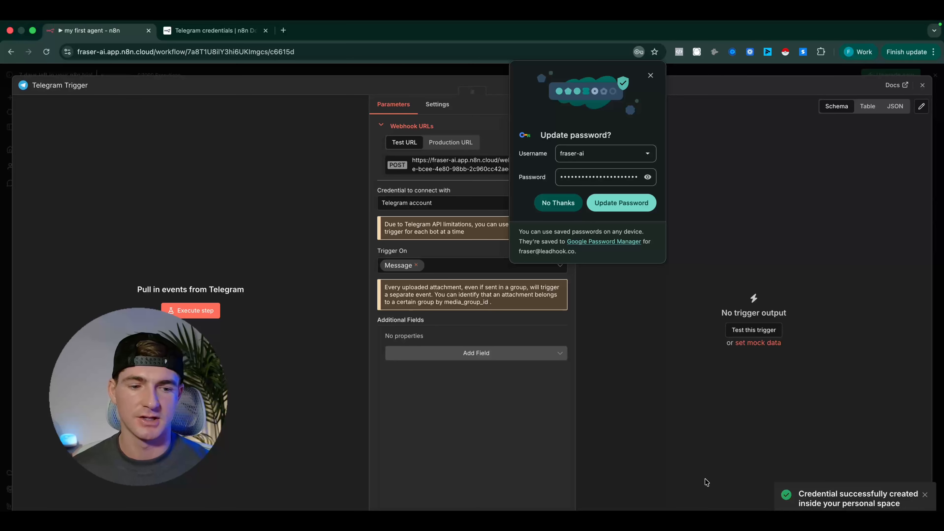
left_click(558, 203)
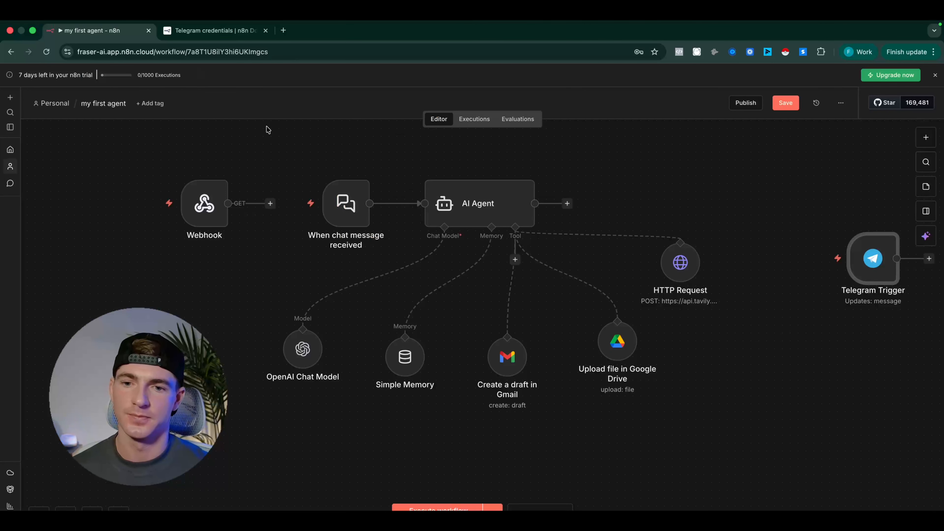
Move the Telegram Trigger below the Webhook node and remove the connection between the chat message trigger and the AI Agent
left_click_drag(873, 258, 227, 266)
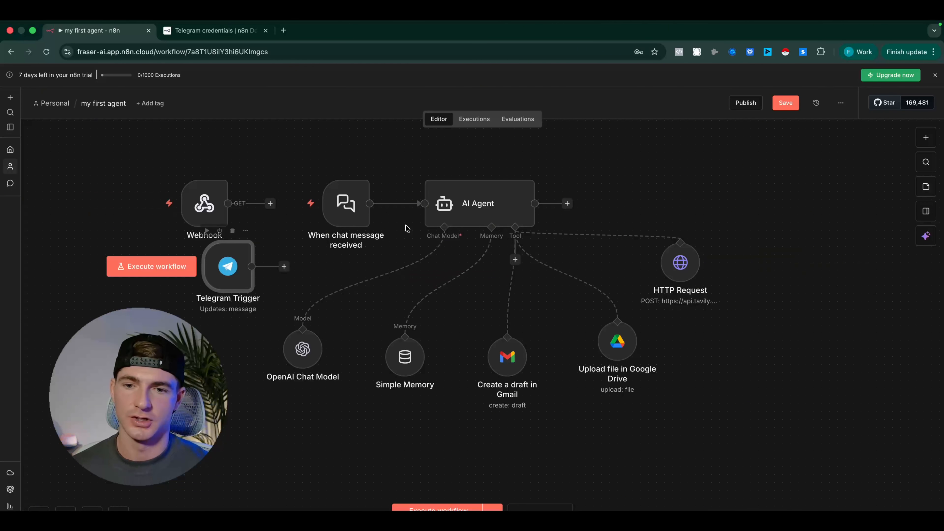
mouse_move(371, 209)
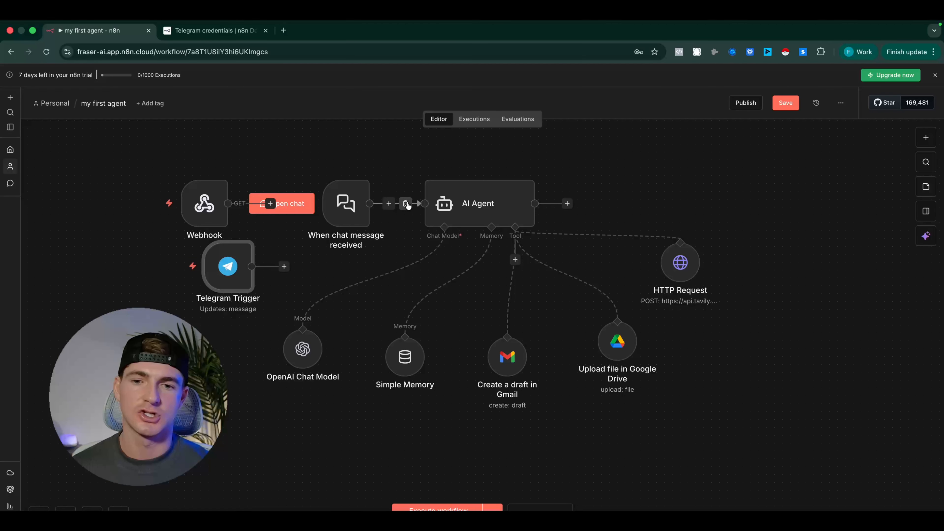
left_click(406, 204)
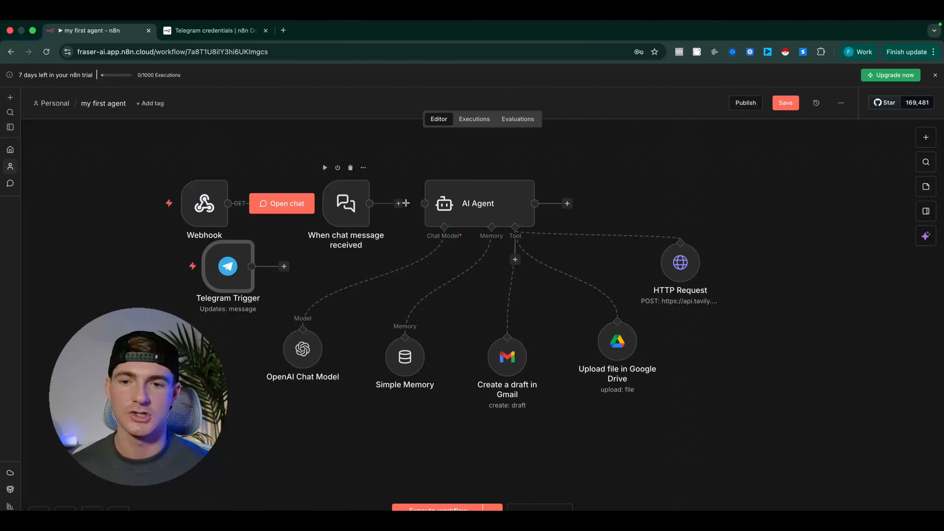
left_click(345, 207)
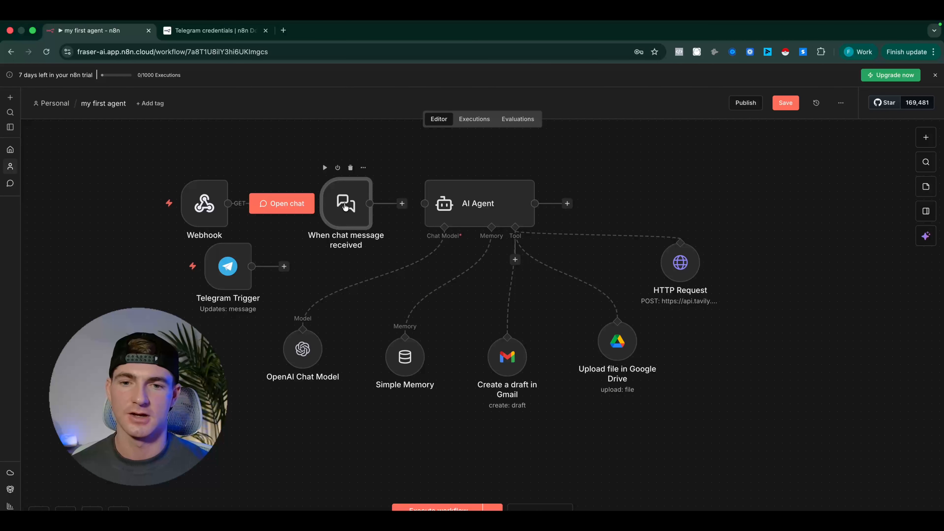
left_click_drag(402, 204, 431, 208)
left_click(406, 204)
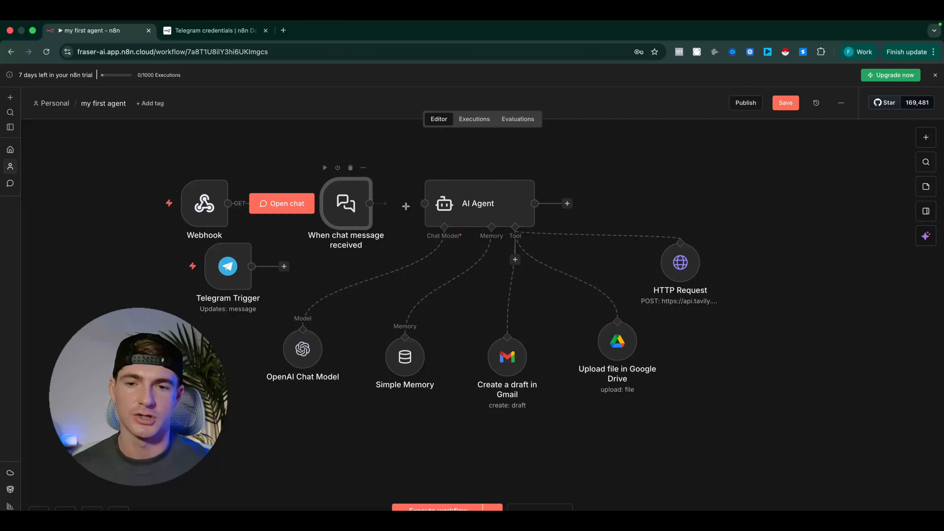
Move the "When chat message received" trigger to the far side of the HTTP Request node and deactivate it
left_click_drag(354, 213, 810, 195)
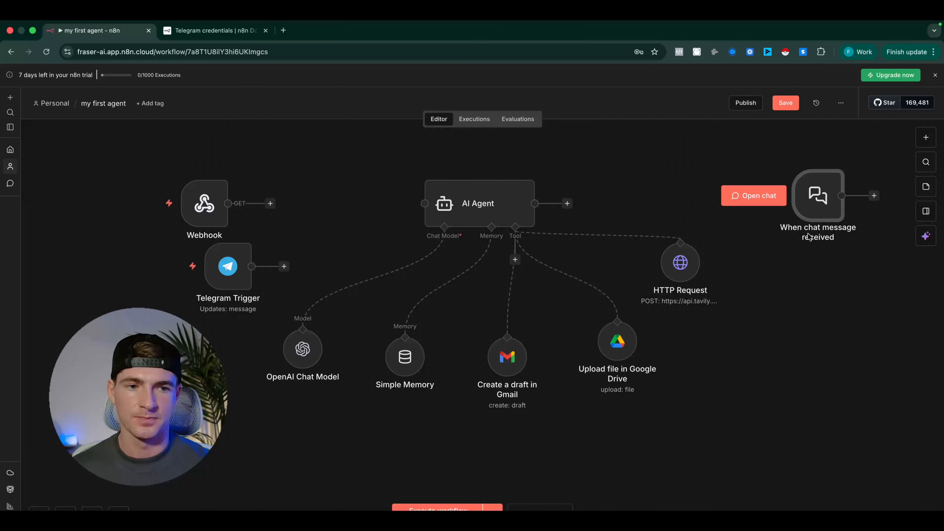
mouse_move(816, 199)
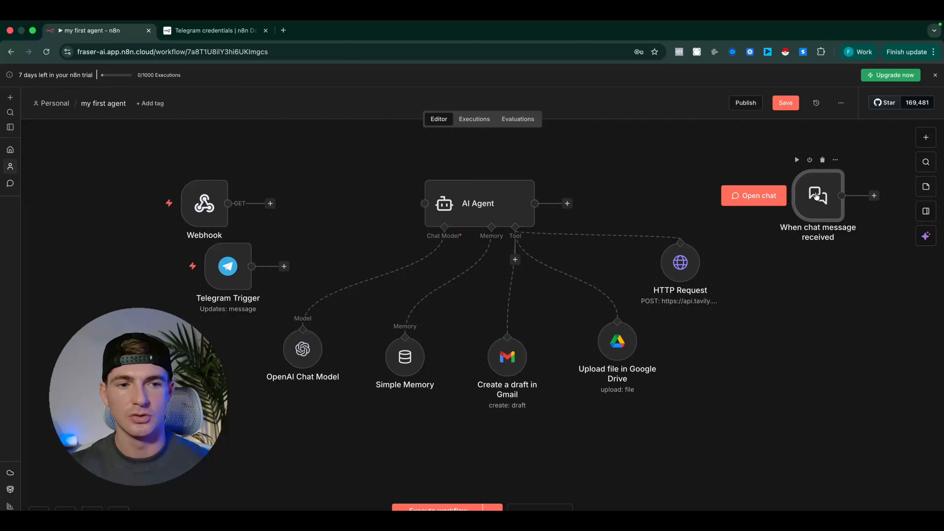
double_click(817, 208)
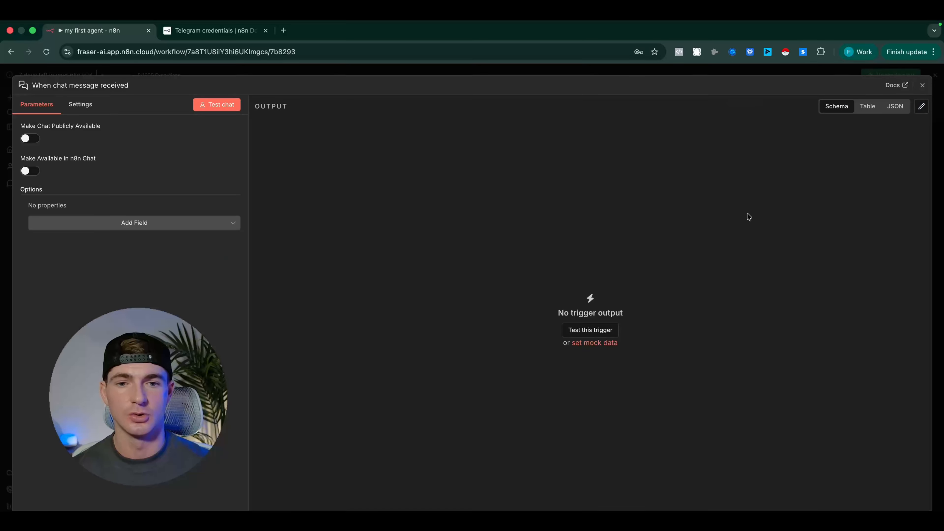
left_click(339, 72)
mouse_move(805, 208)
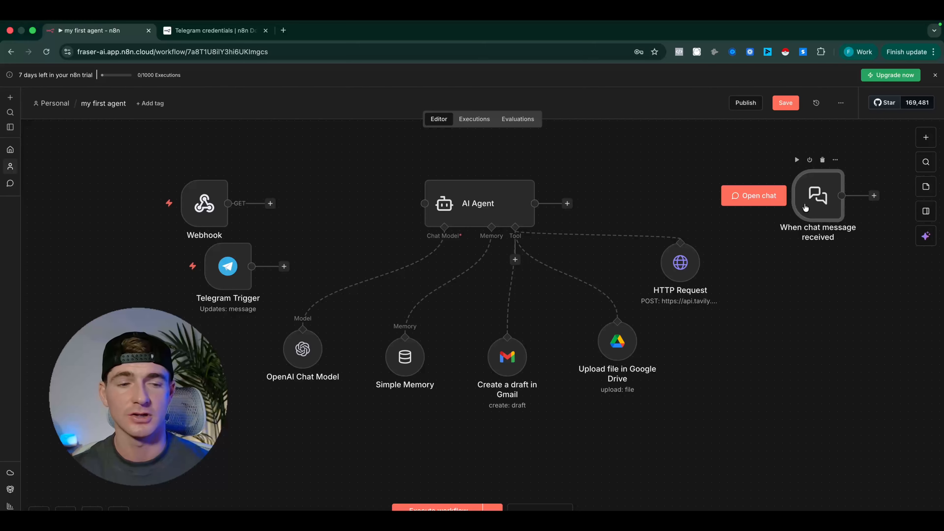
key("d")
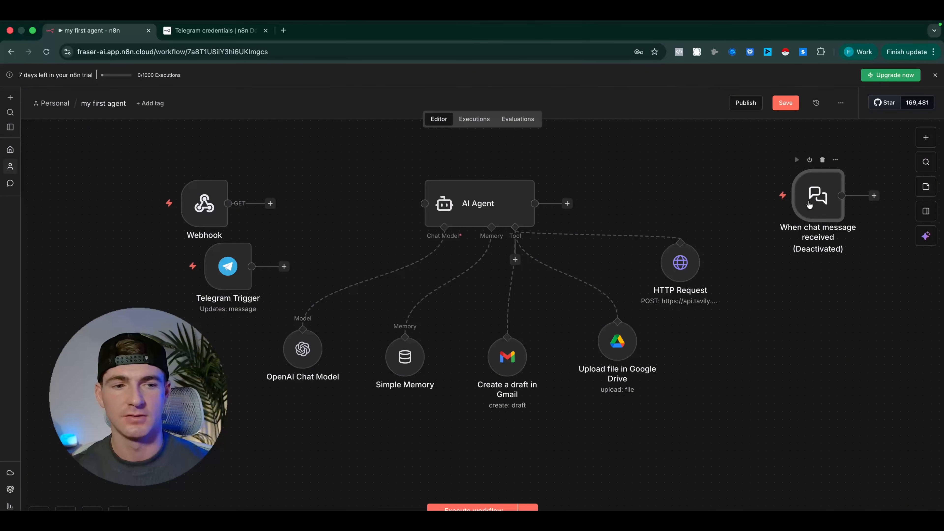
left_click_drag(810, 205, 825, 189)
Move the Webhook node farther away from the AI Agent and connect the Telegram Trigger to the AI Agent's input
scroll(825, 188, "down", 2)
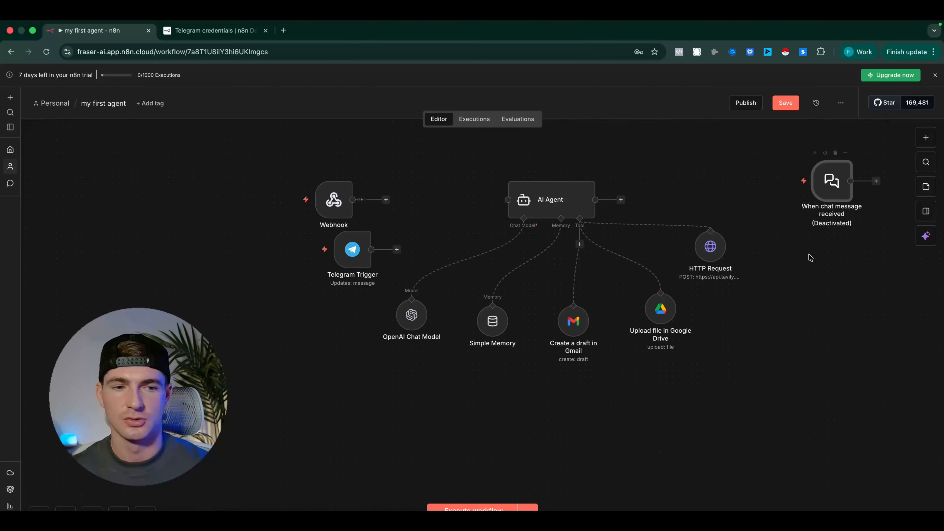
scroll(788, 348, "right", 4)
scroll(787, 348, "up", 1)
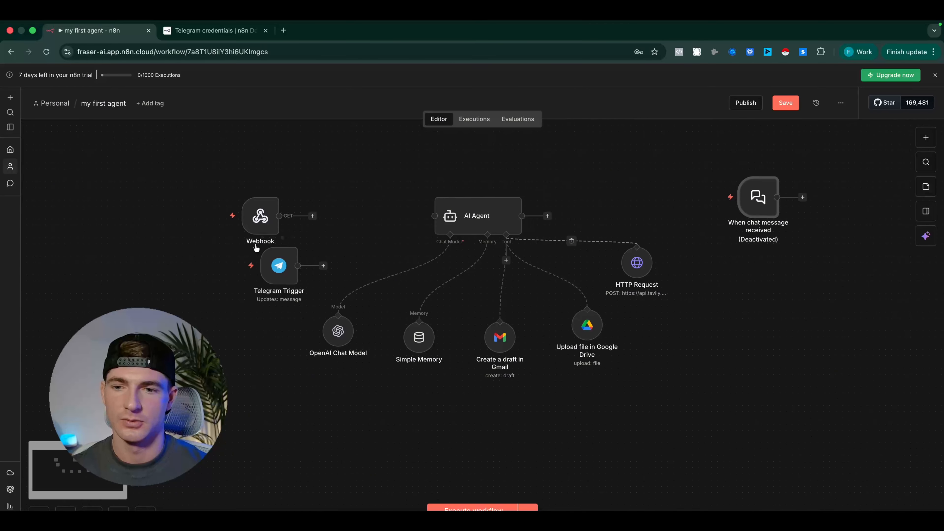
left_click_drag(260, 219, 129, 213)
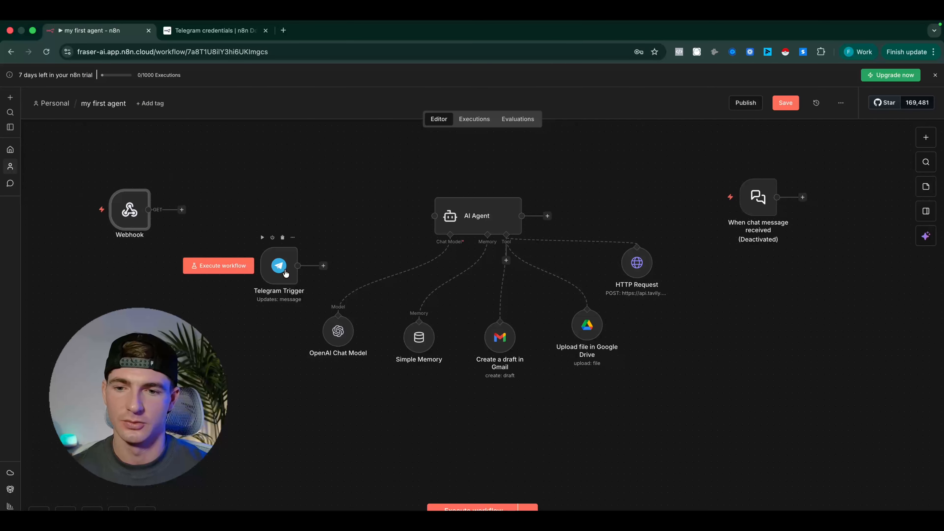
left_click_drag(285, 271, 425, 217)
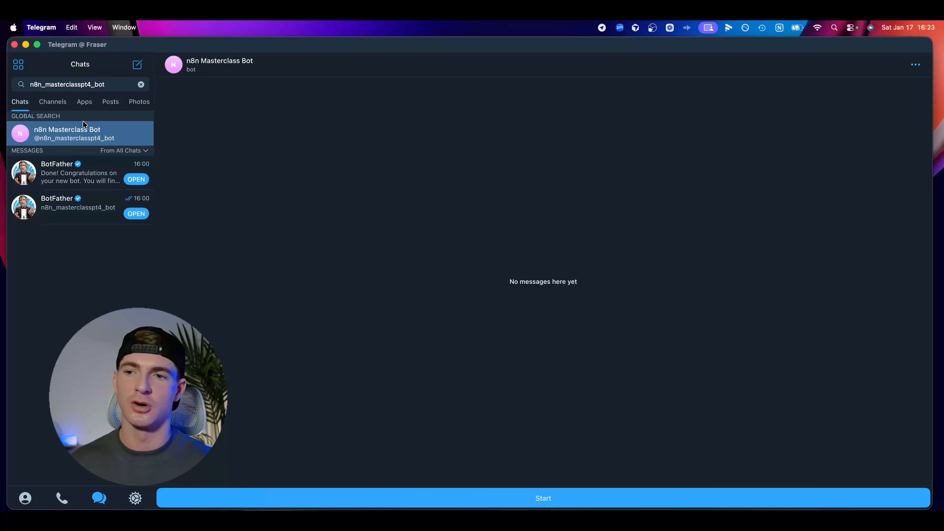
Start the n8n Masterclass Bot chat in Telegram, and execute the Telegram Trigger in n8n to pull in the message
left_click(435, 499)
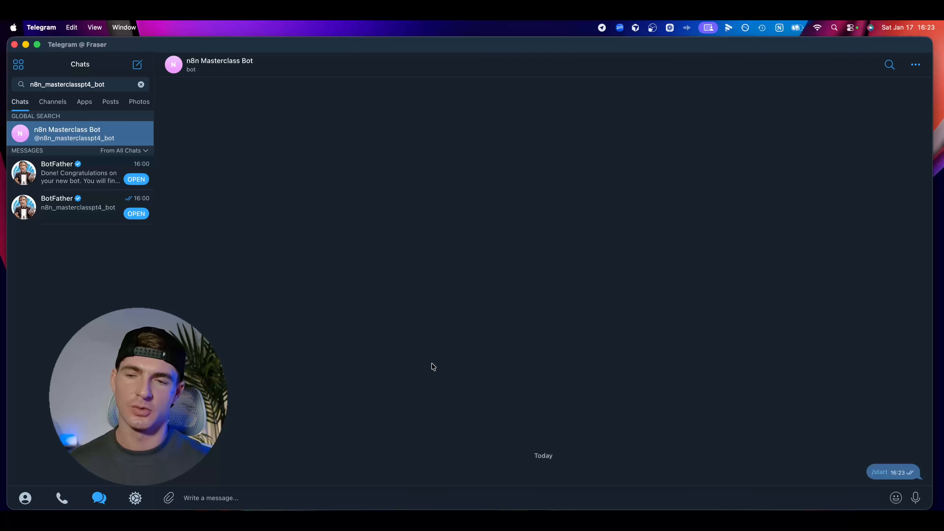
key("ctrl+Right")
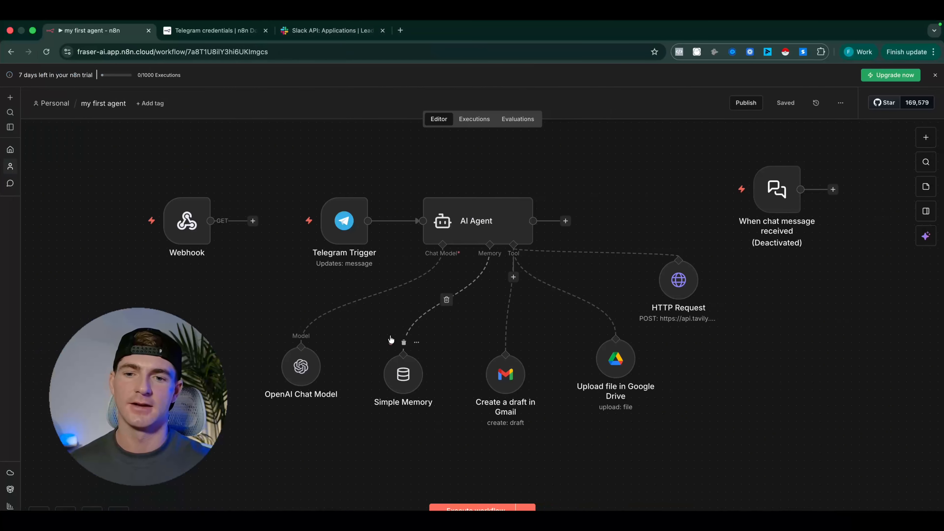
double_click(337, 224)
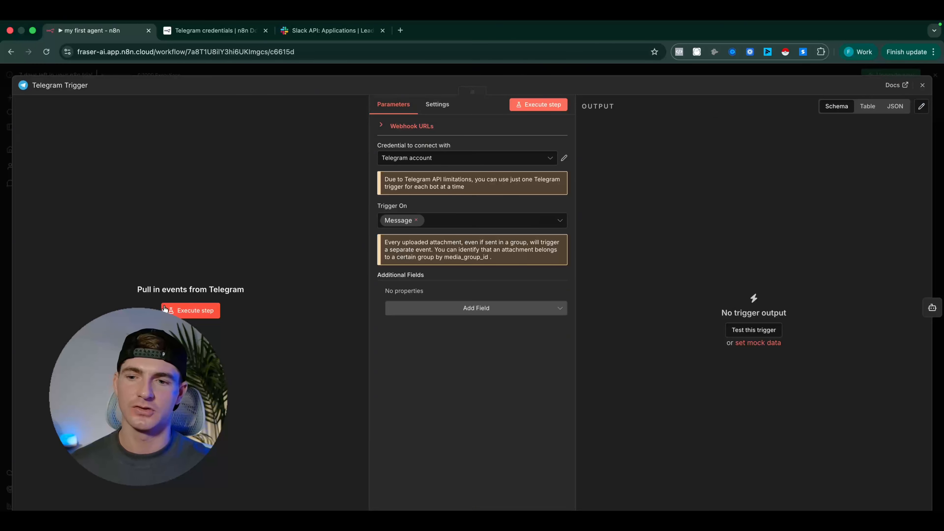
left_click_drag(132, 295, 253, 294)
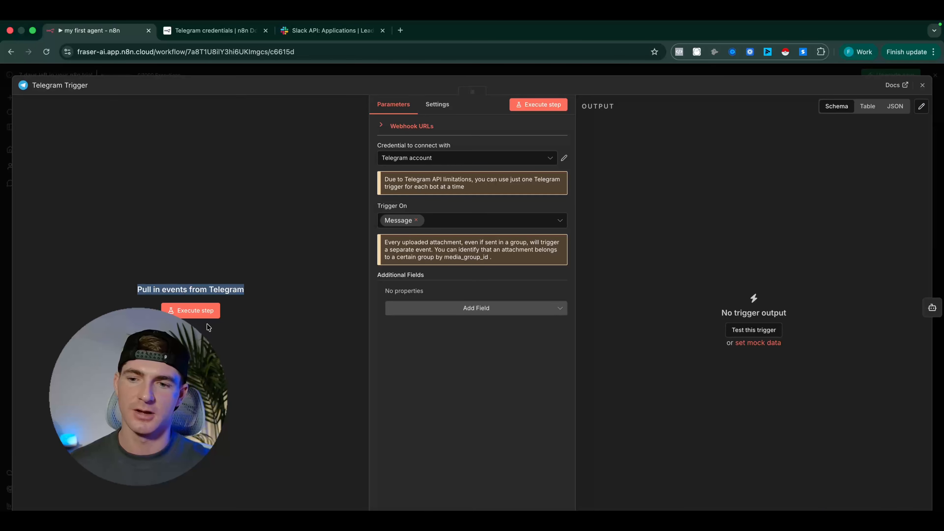
left_click(197, 313)
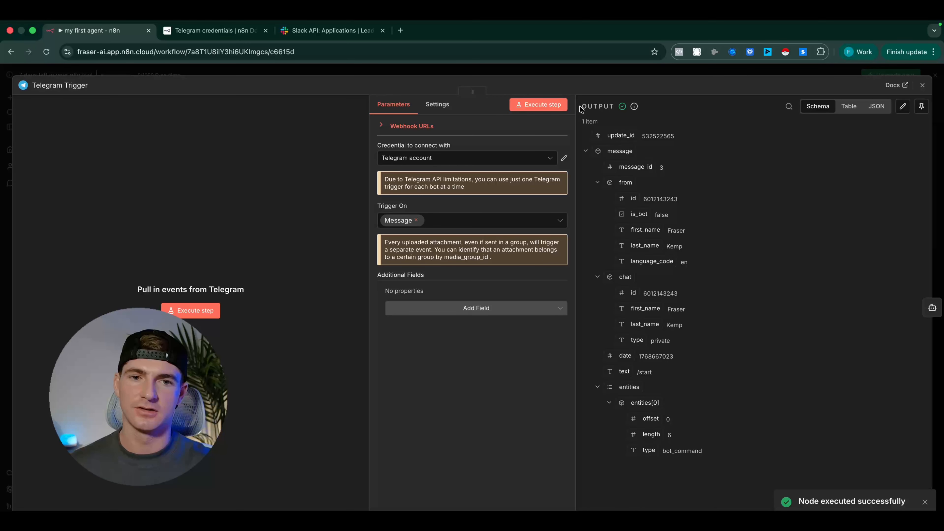
Examine the Telegram Trigger's output data in the Schema, Table and JSON views
left_click_drag(581, 109, 695, 450)
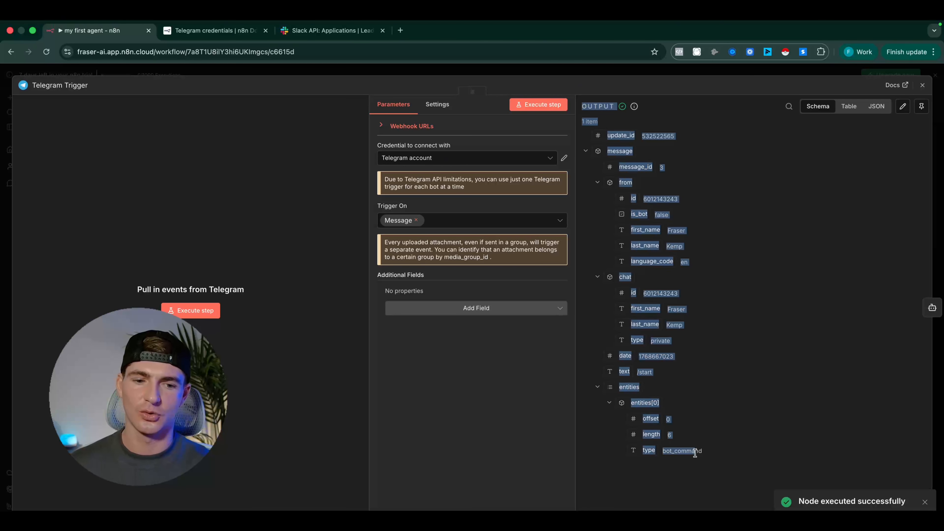
left_click(686, 478)
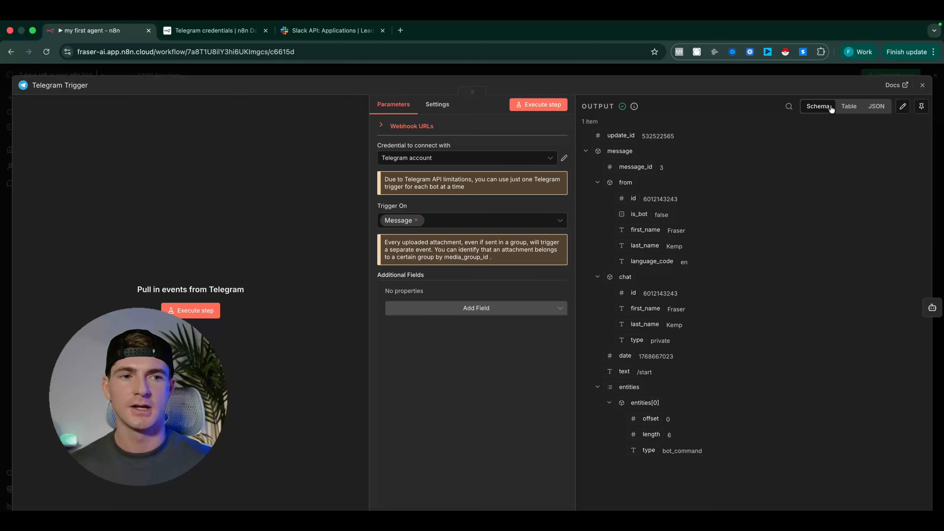
left_click(849, 107)
left_click(876, 109)
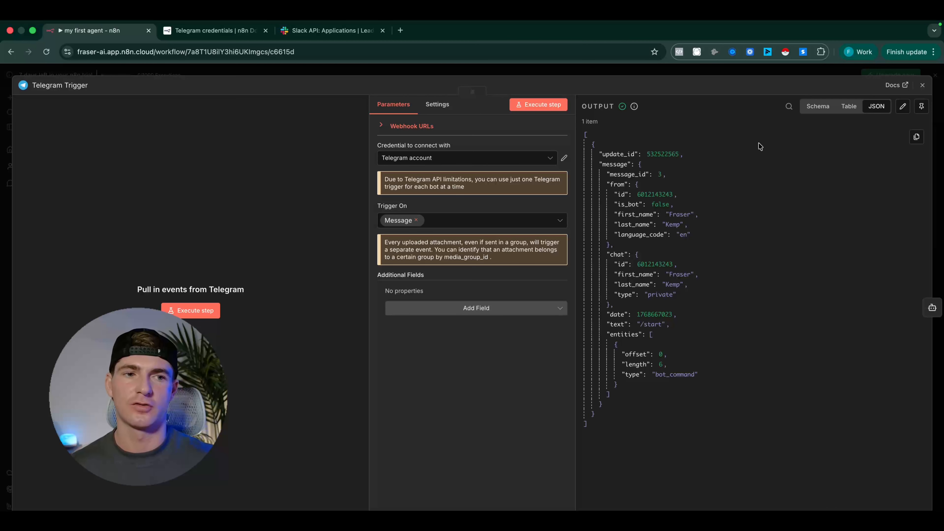
Compare the trigger output as a table, schema and JSON, and highlight the message's text field in the JSON
left_click(842, 112)
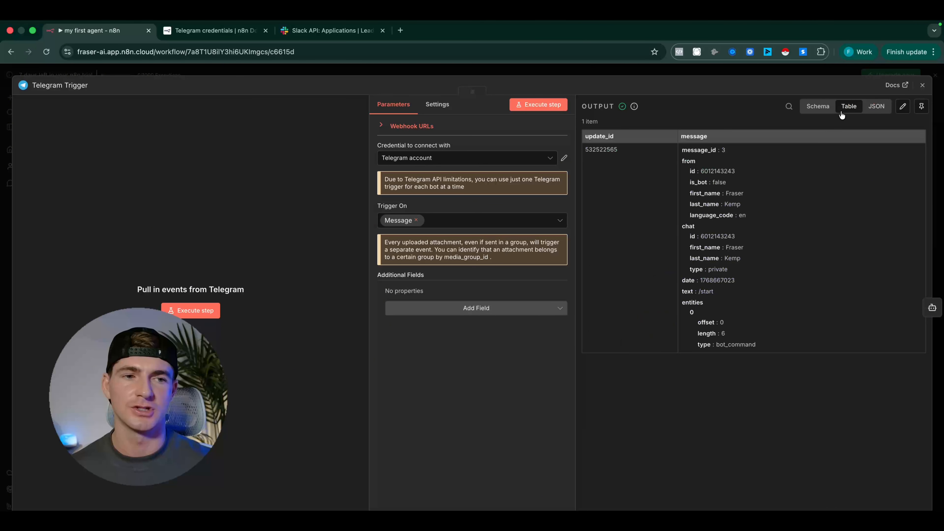
left_click(820, 107)
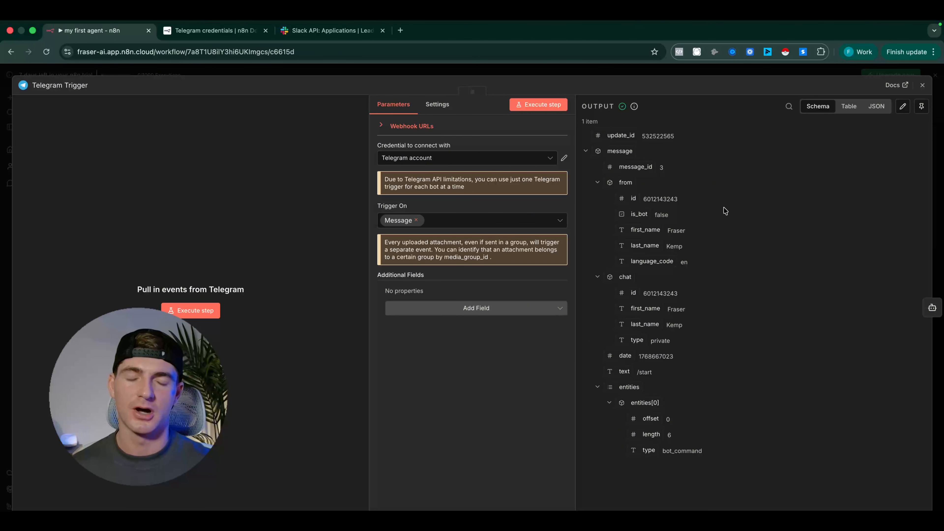
left_click(874, 107)
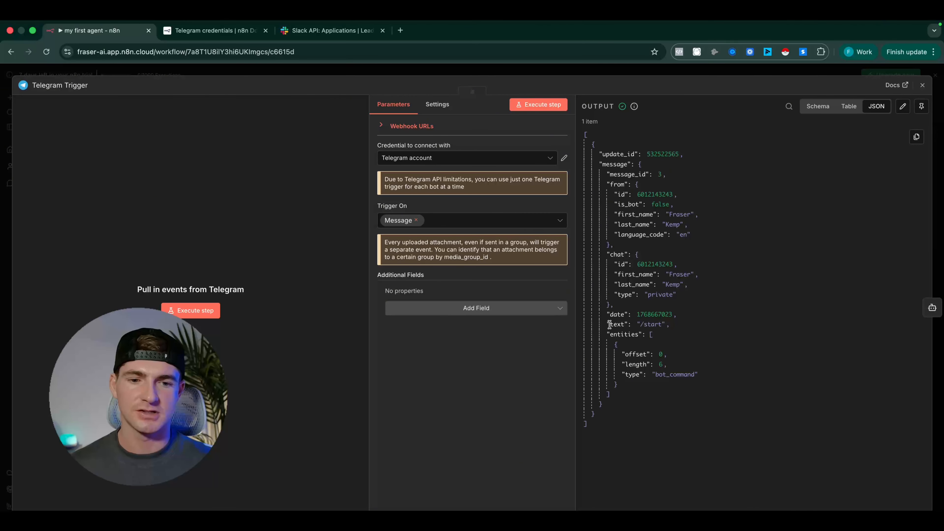
left_click_drag(609, 325, 625, 327)
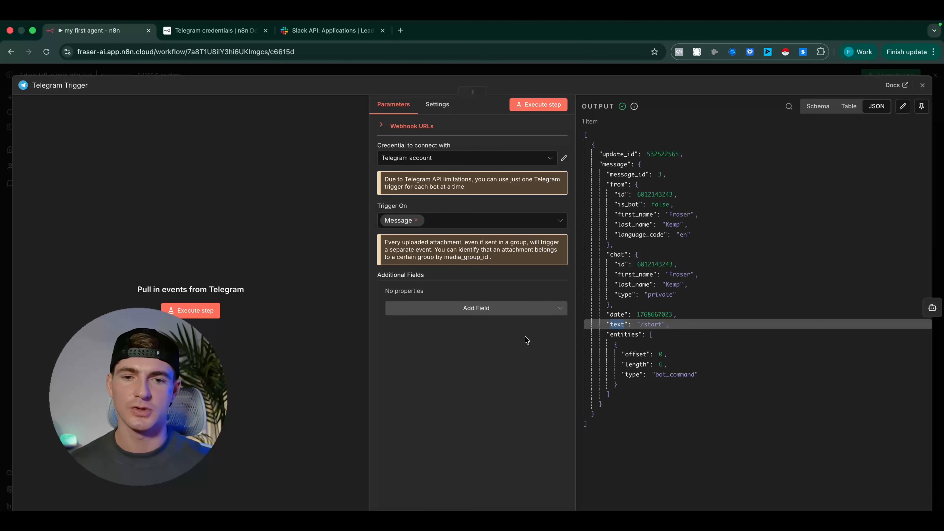
Send "hello" to the n8n Masterclass Bot in Telegram, execute the Telegram Trigger again in n8n, and return to the workflow canvas
key("ctrl+Left")
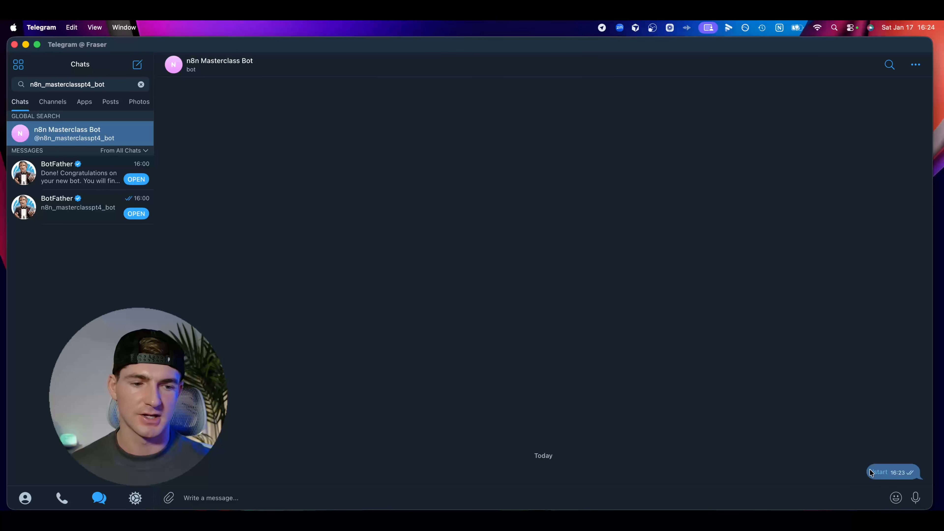
left_click_drag(870, 469, 837, 459)
left_click(856, 462)
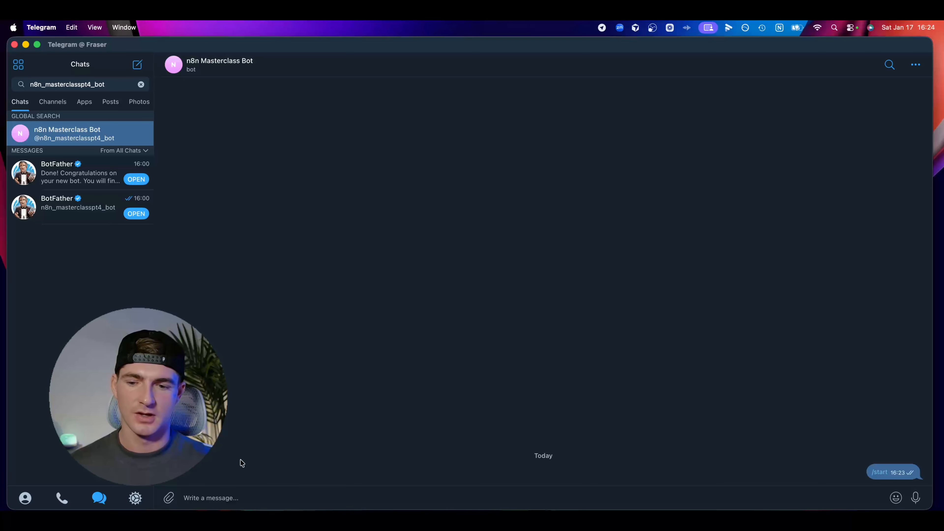
left_click(255, 498)
type("h")
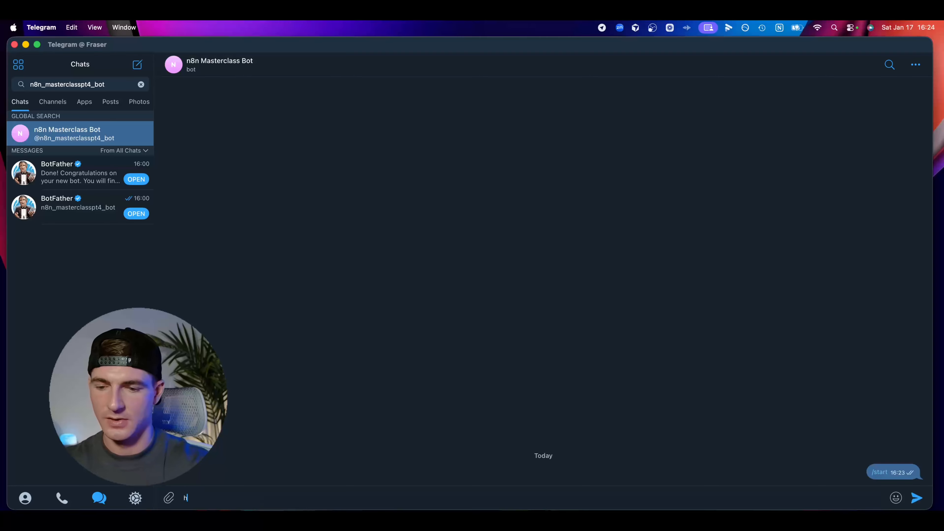
type("ello")
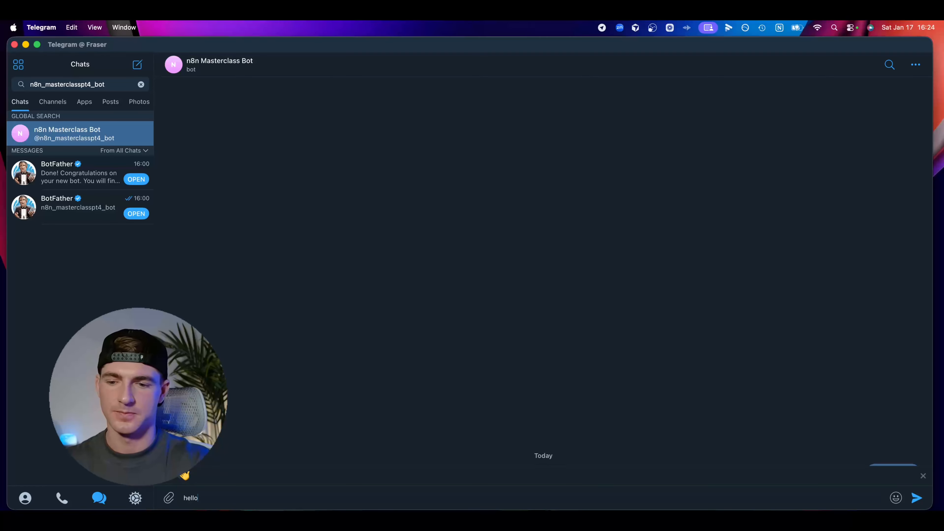
key("Return")
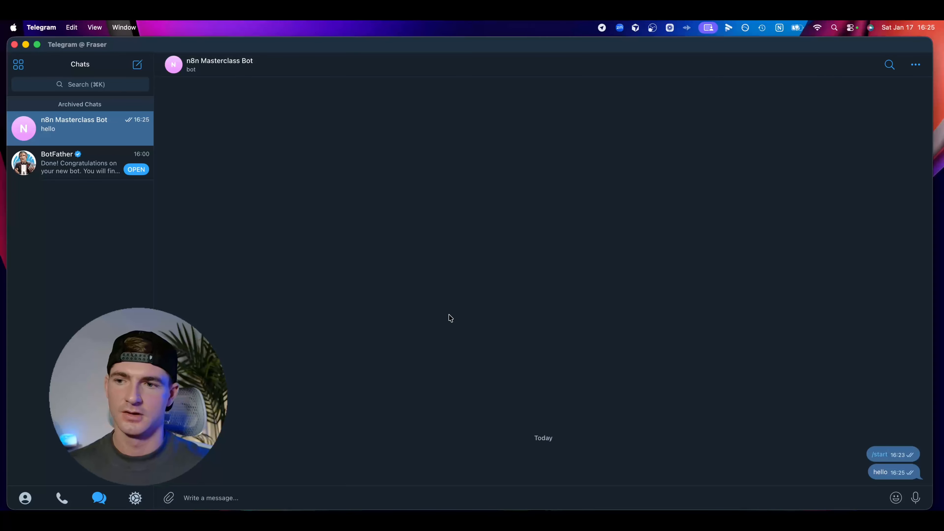
key("ctrl+Right")
left_click(189, 311)
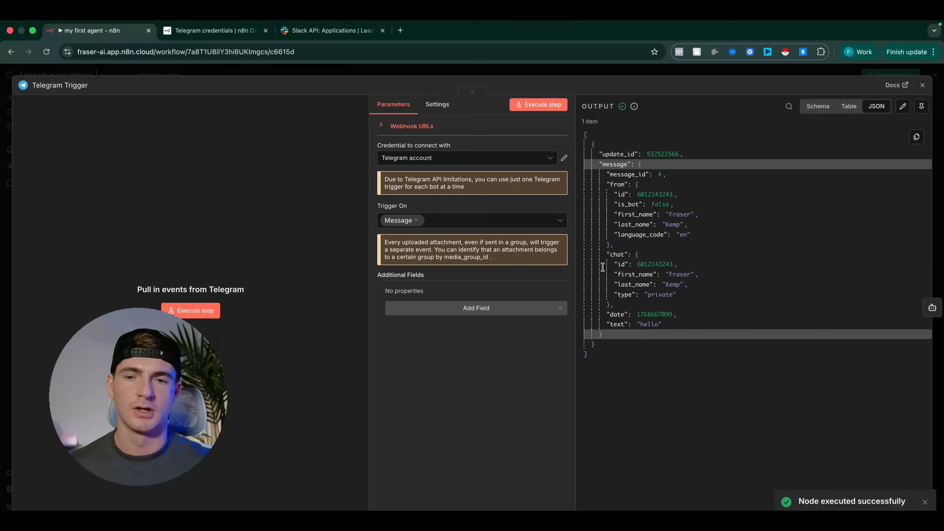
left_click(258, 73)
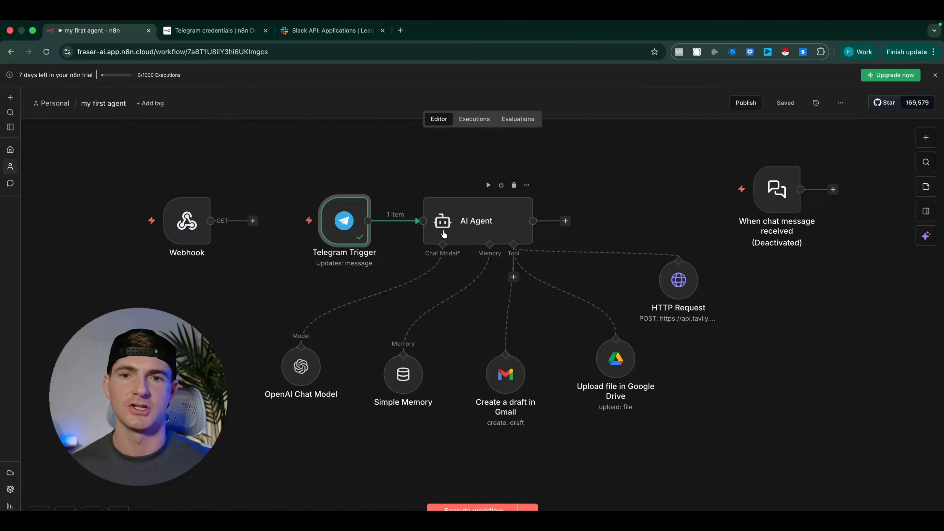
Open the AI Agent node and set its Source for Prompt (User Message) to Define below
double_click(480, 224)
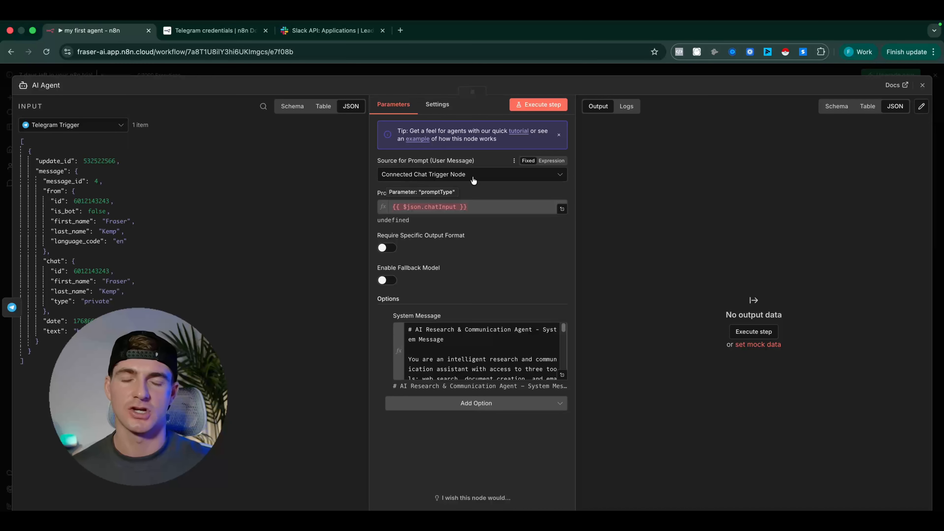
left_click(560, 177)
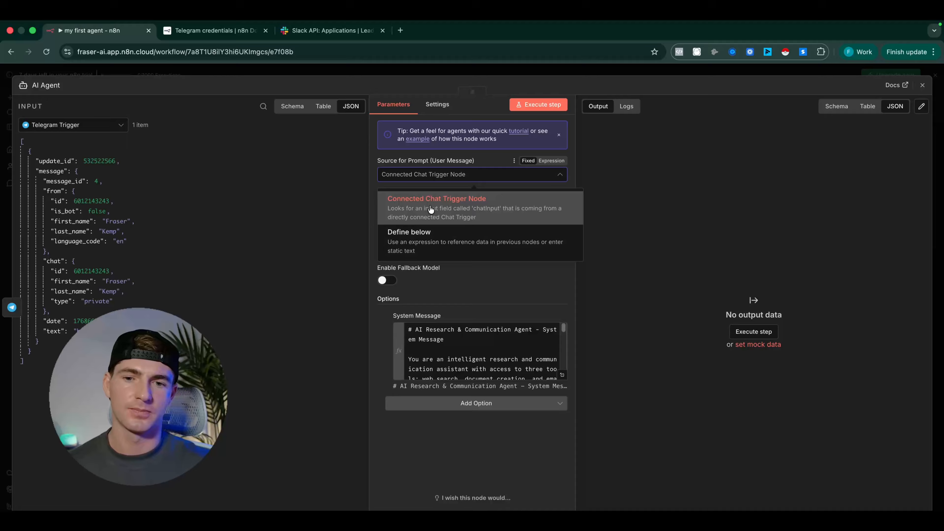
left_click(416, 242)
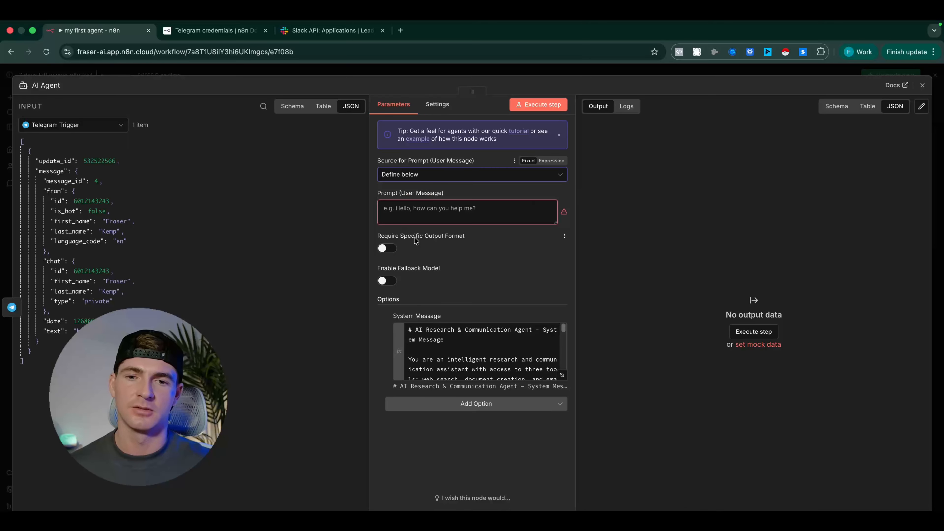
left_click(387, 208)
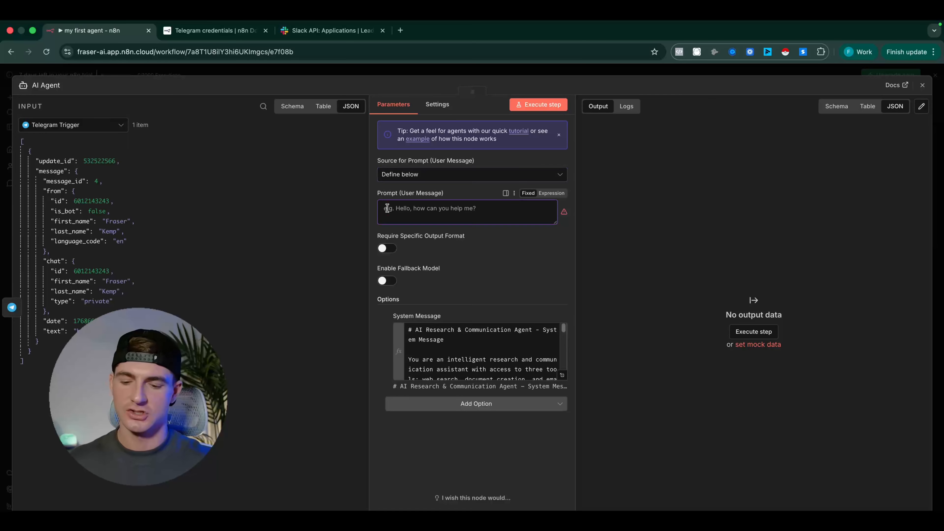
type("fanerfa;fame'femm")
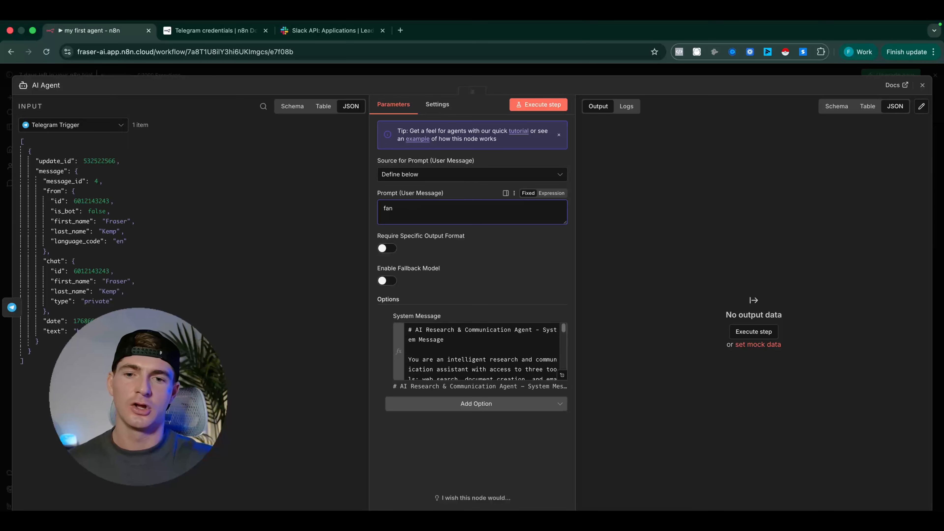
key("BackSpace")
key("BackSpace")
key("BackSpace")
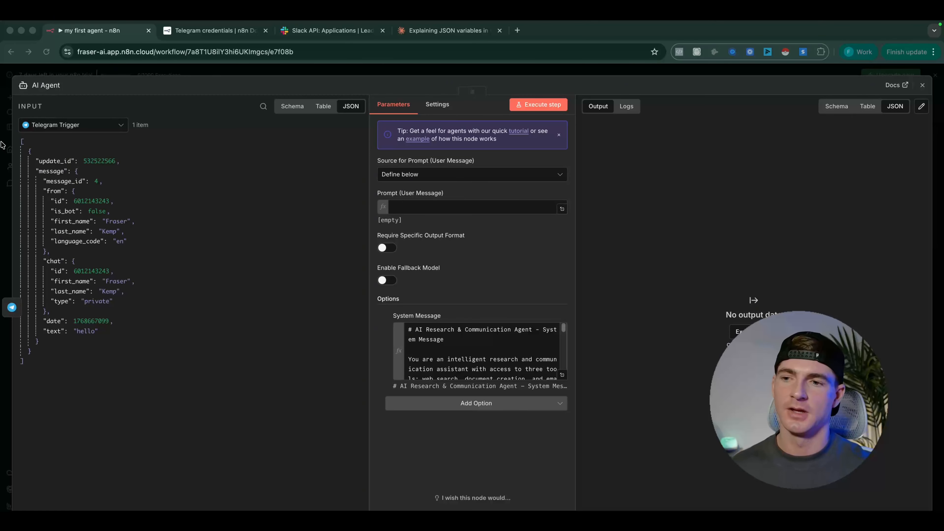
Examine the AI Agent's JSON input from the Telegram Trigger and compare its text value with the "hello" message in Telegram
left_click(17, 351)
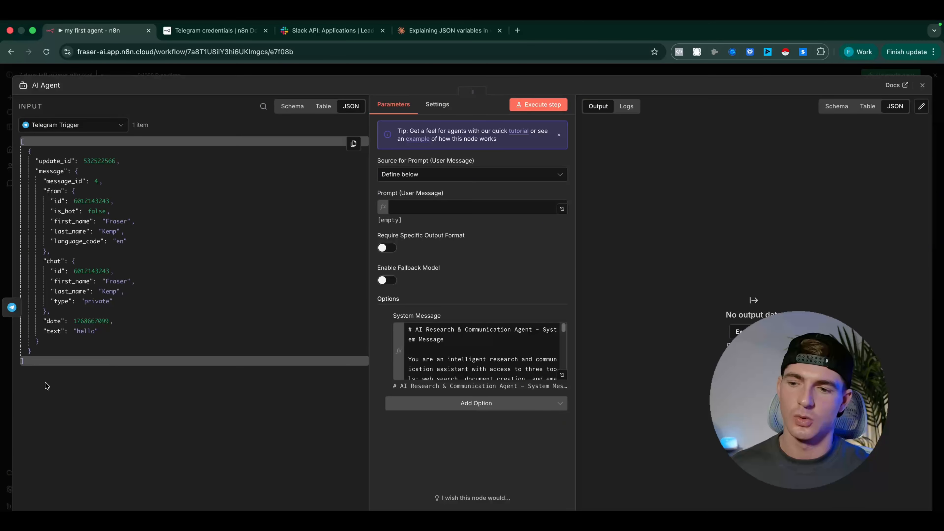
left_click_drag(27, 364, 14, 141)
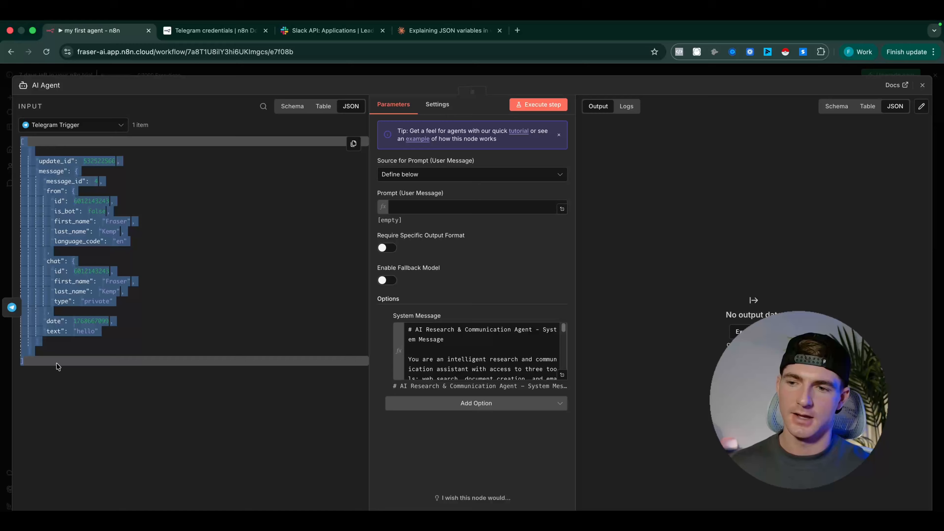
left_click(87, 402)
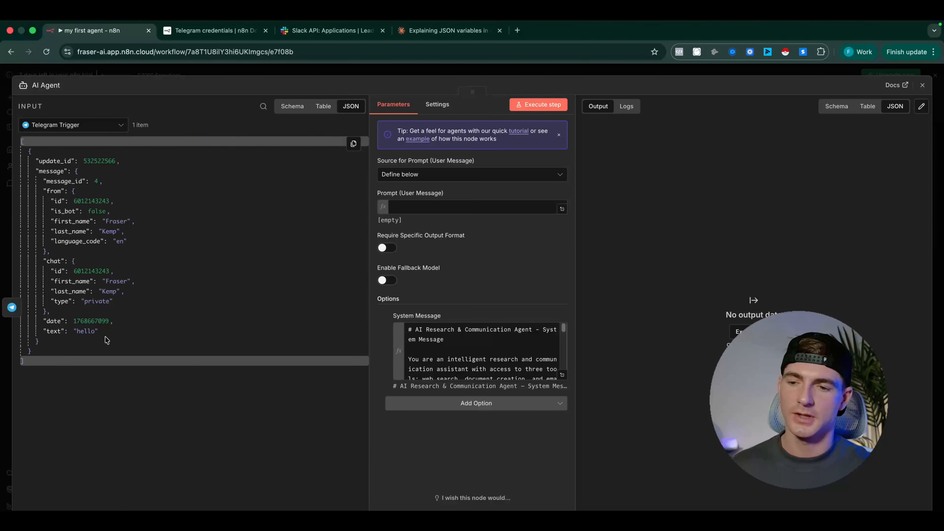
left_click_drag(106, 331, 73, 332)
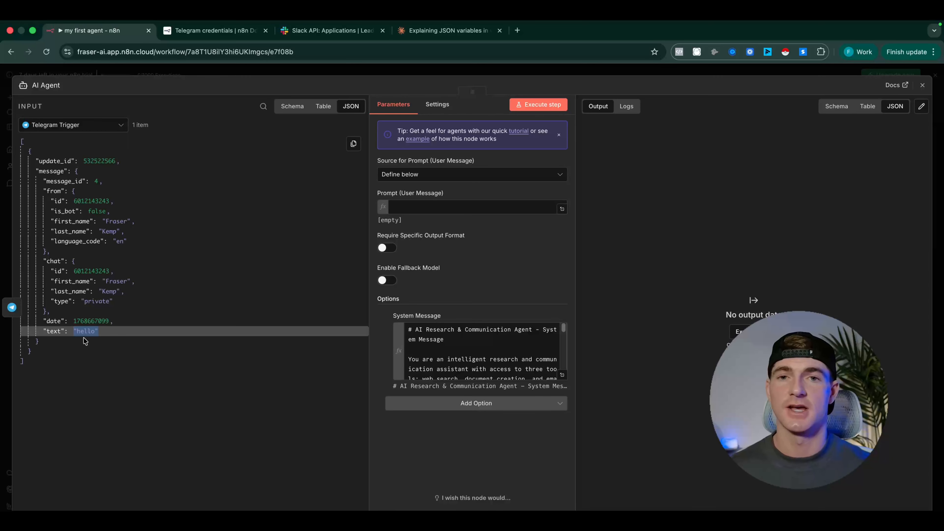
key("ctrl+Left")
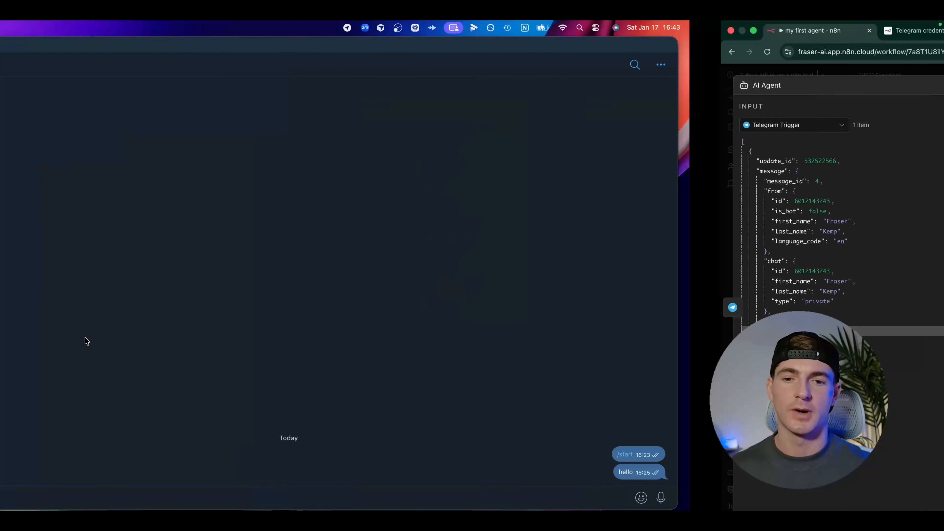
left_click(912, 473)
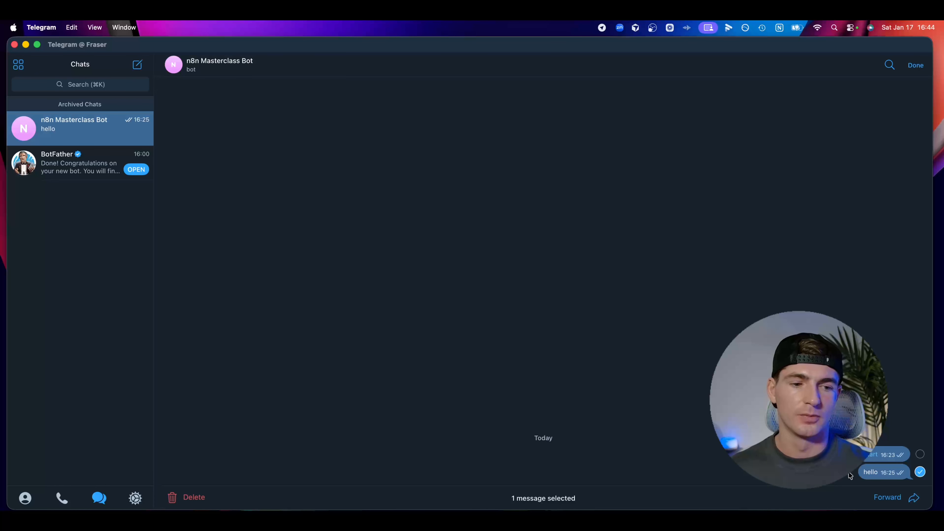
key("ctrl+Right")
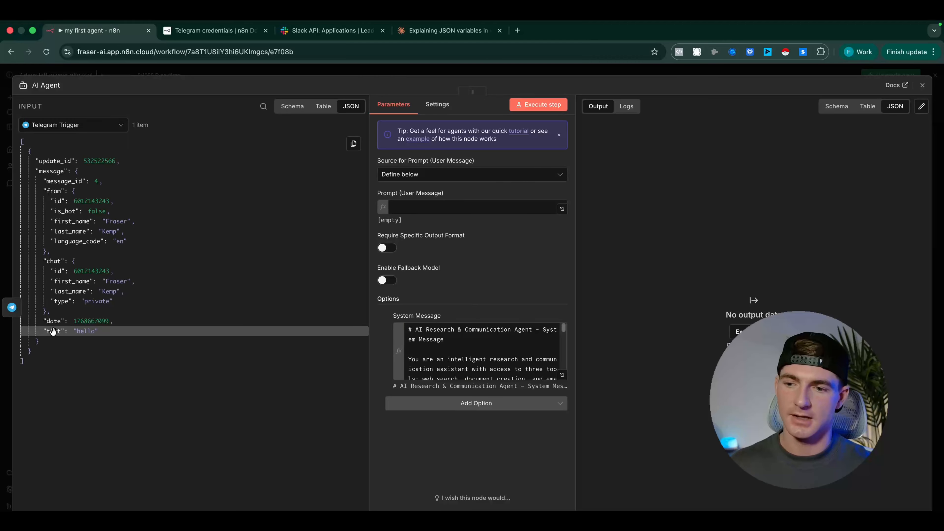
Try mapping the Telegram message's text field into the Prompt (User Message) as {{ $json.message.text }}, and clear the field
left_click_drag(52, 331, 424, 212)
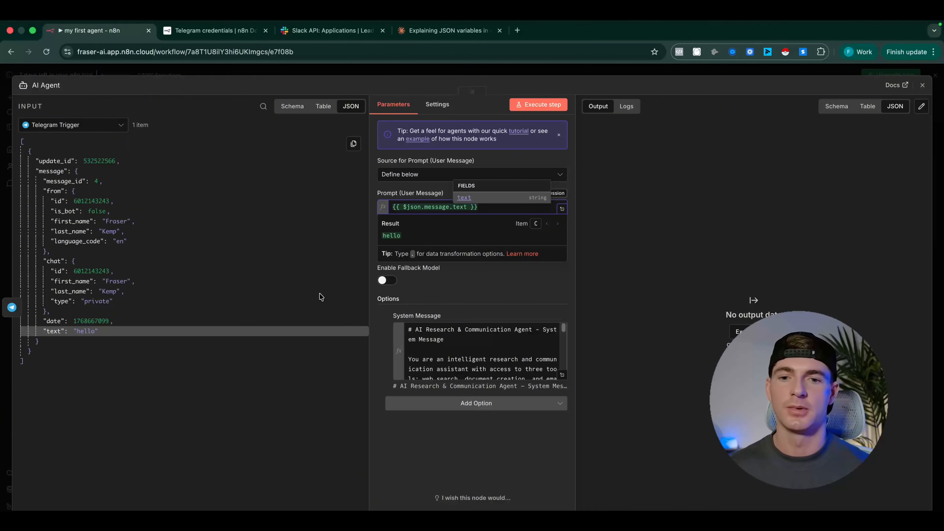
left_click(481, 208)
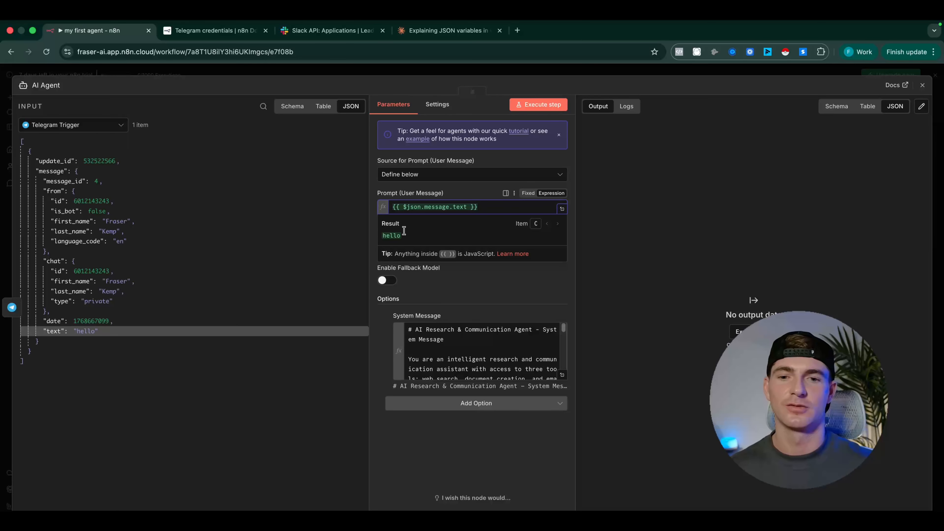
left_click_drag(500, 207, 377, 209)
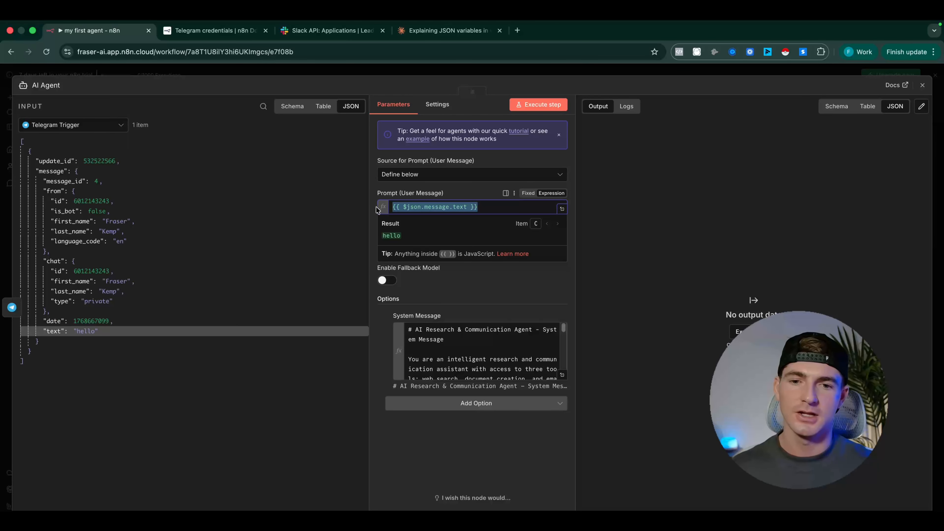
key("BackSpace")
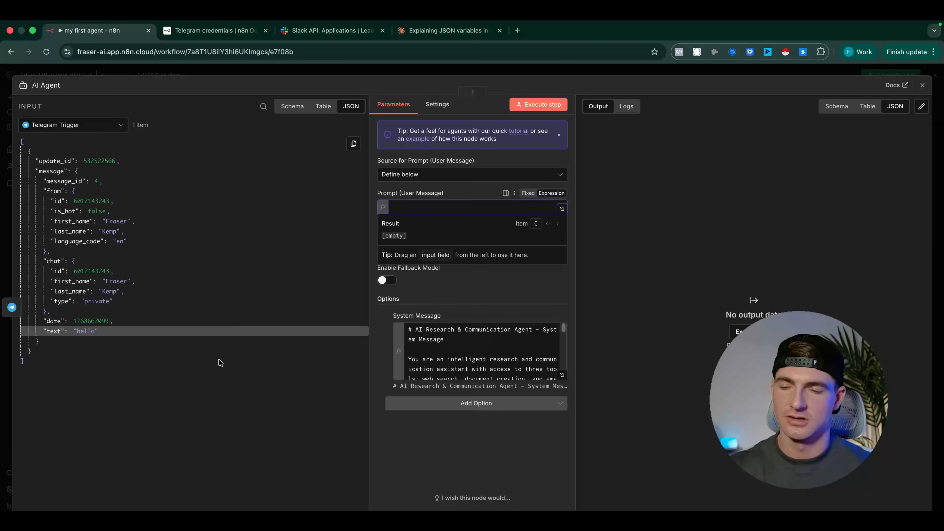
left_click(213, 384)
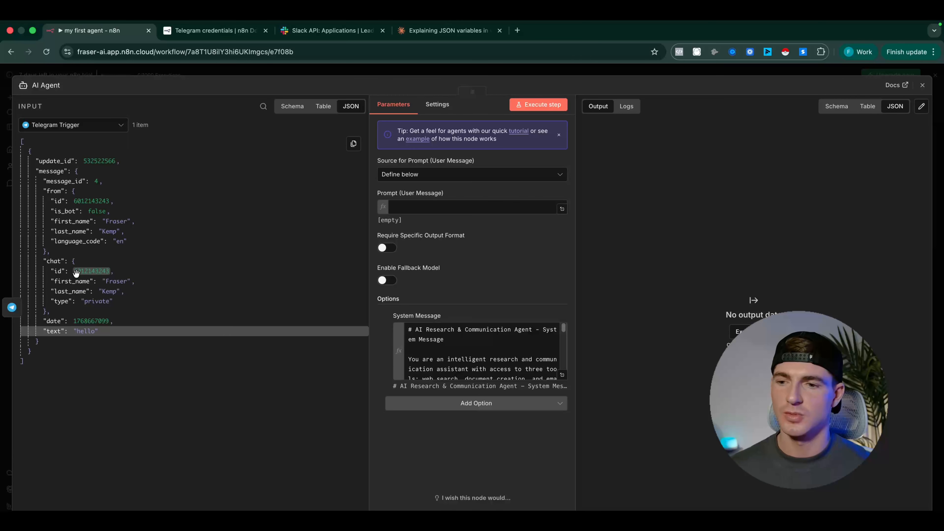
Try mapping the Telegram chat's id into the Prompt (User Message) as {{ $json.message.chat.id }}, and clear the field
left_click_drag(85, 277, 431, 211)
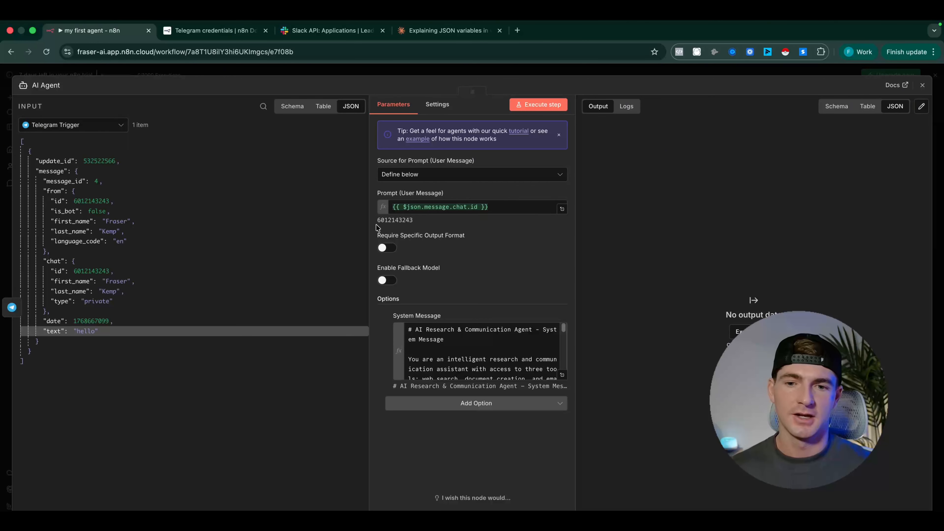
left_click_drag(377, 220, 425, 228)
left_click(498, 208)
key("ctrl+a")
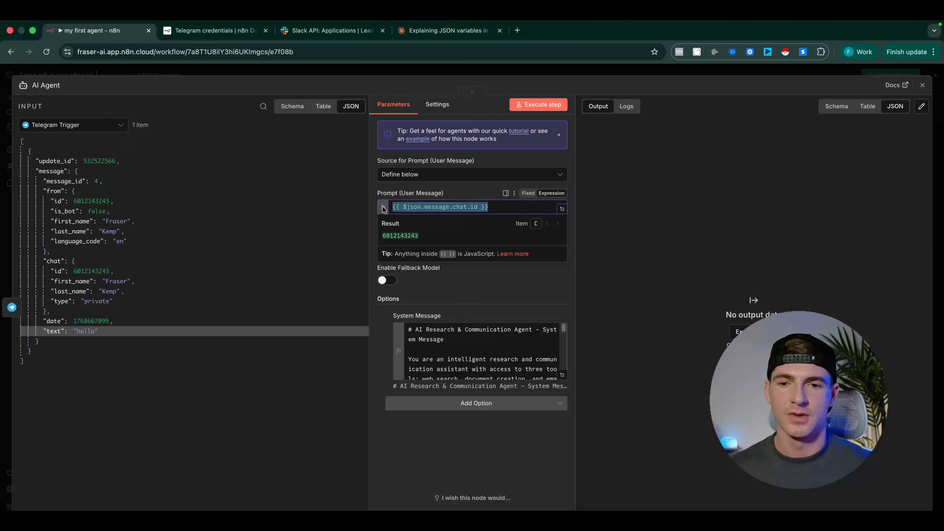
key("BackSpace")
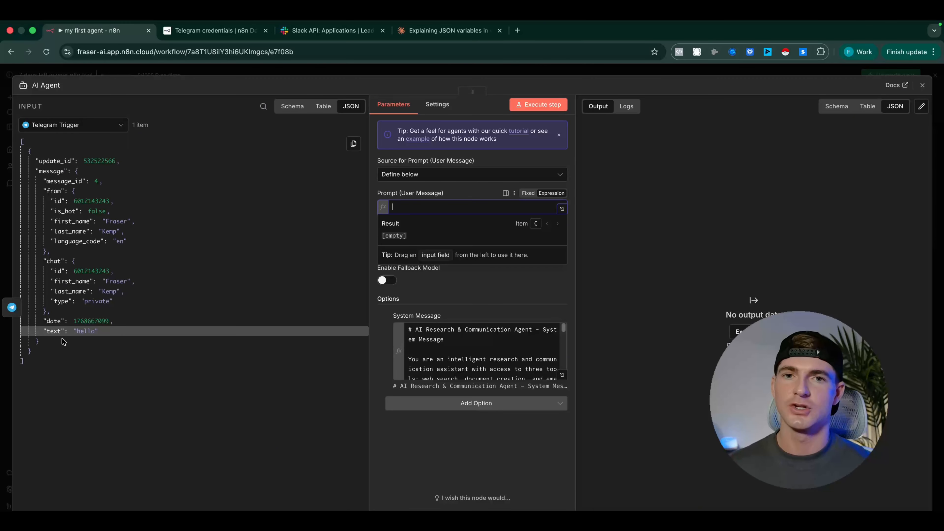
Map the Telegram text field into the AI Agent's Prompt (User Message) as {{ $json.message.text }}, and show the Source for Prompt choices
left_click_drag(52, 331, 417, 207)
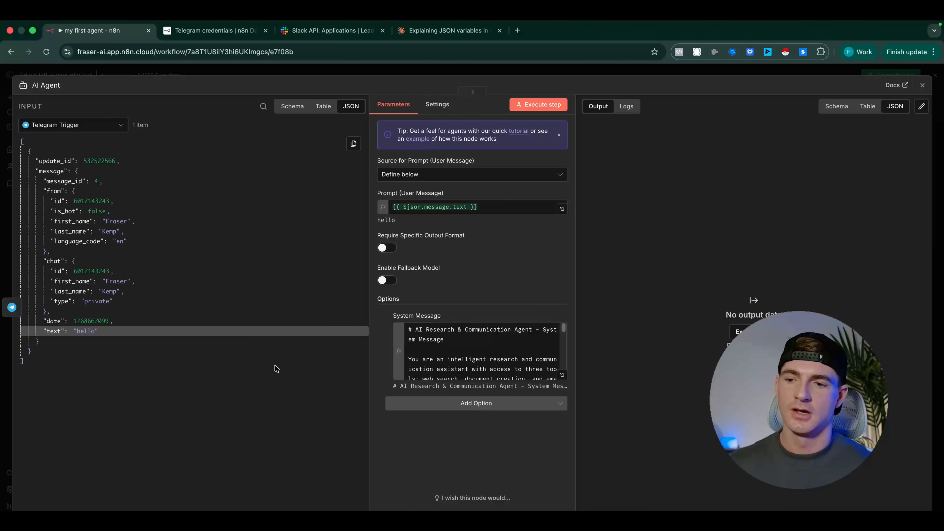
scroll(437, 348, "down", 5)
scroll(436, 347, "up", 5)
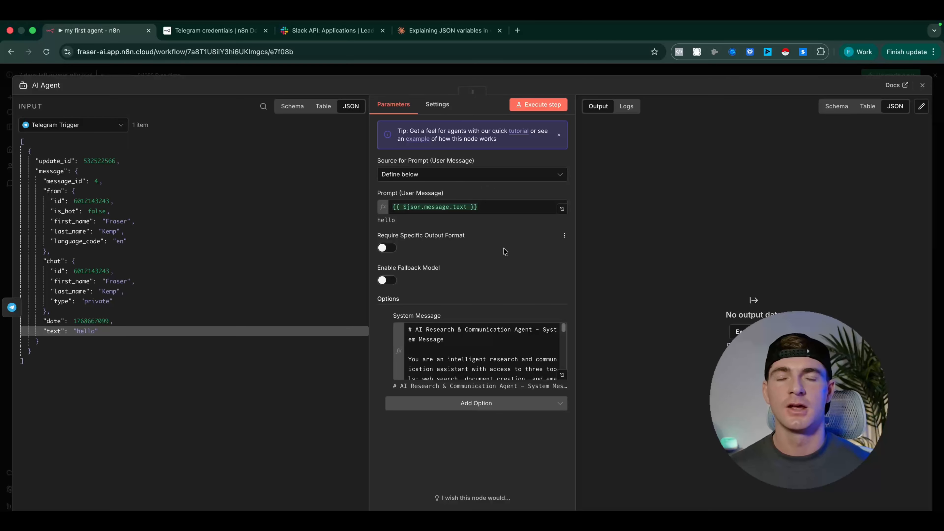
left_click(472, 175)
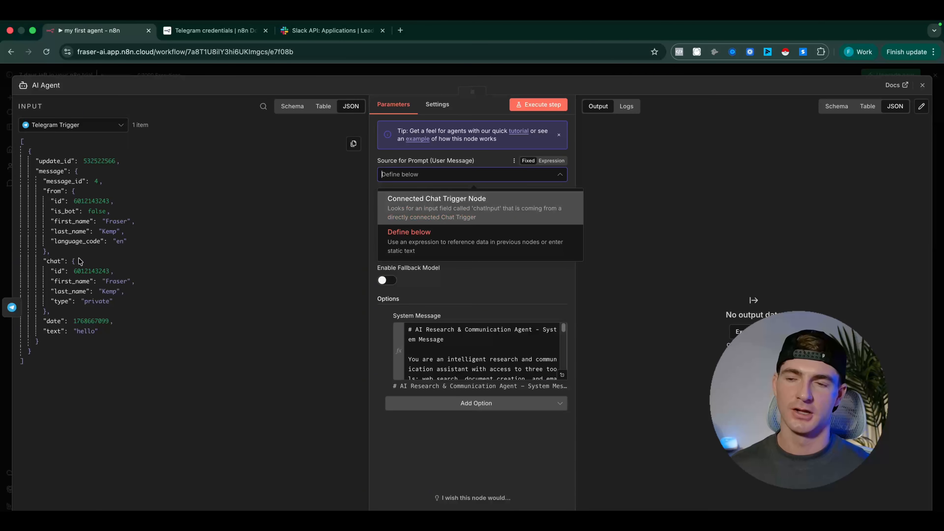
Keep Define below as the AI Agent's Source for Prompt (User Message) and close the node's settings
left_click(492, 265)
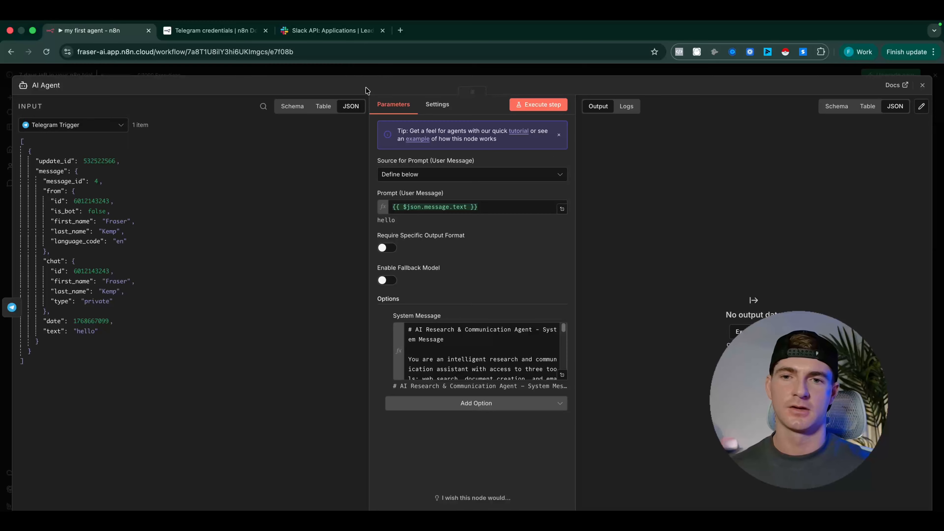
left_click(376, 74)
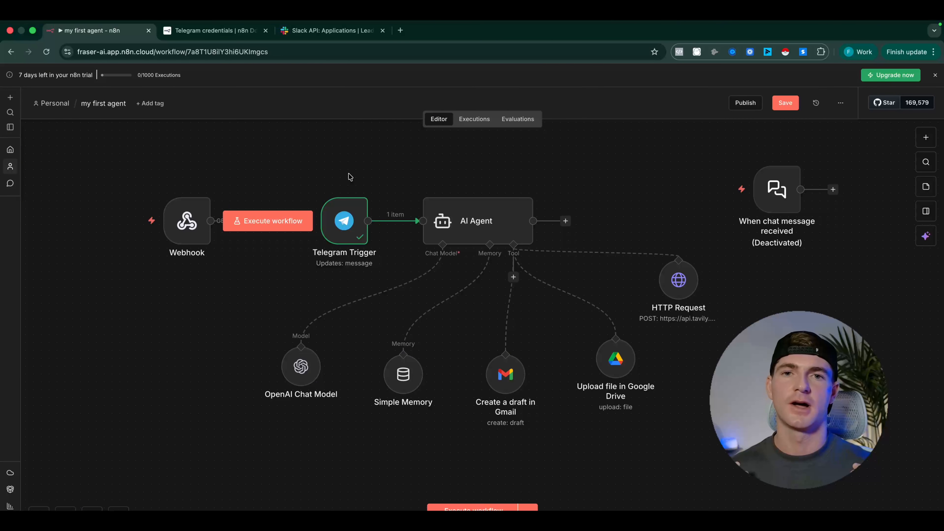
View the Telegram Trigger's test and production webhook URLs, and return to the workflow canvas
double_click(349, 228)
left_click(410, 126)
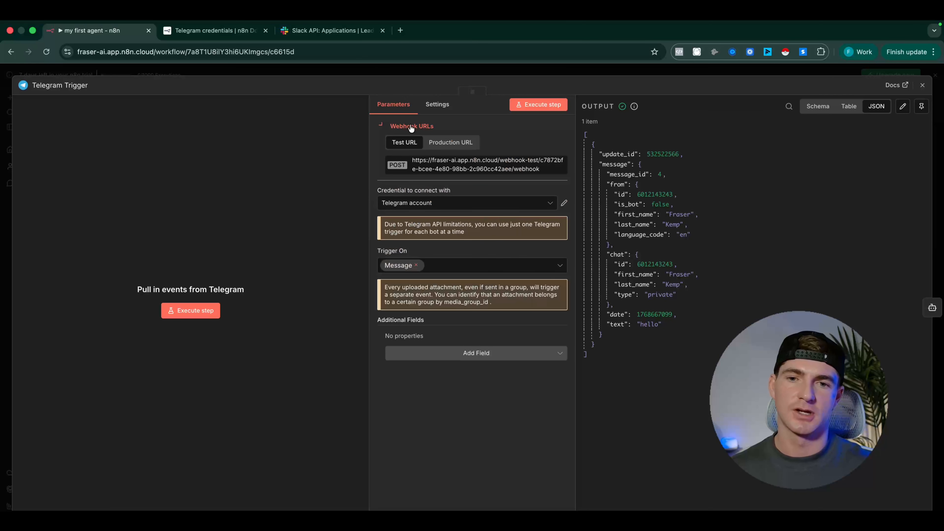
left_click(443, 145)
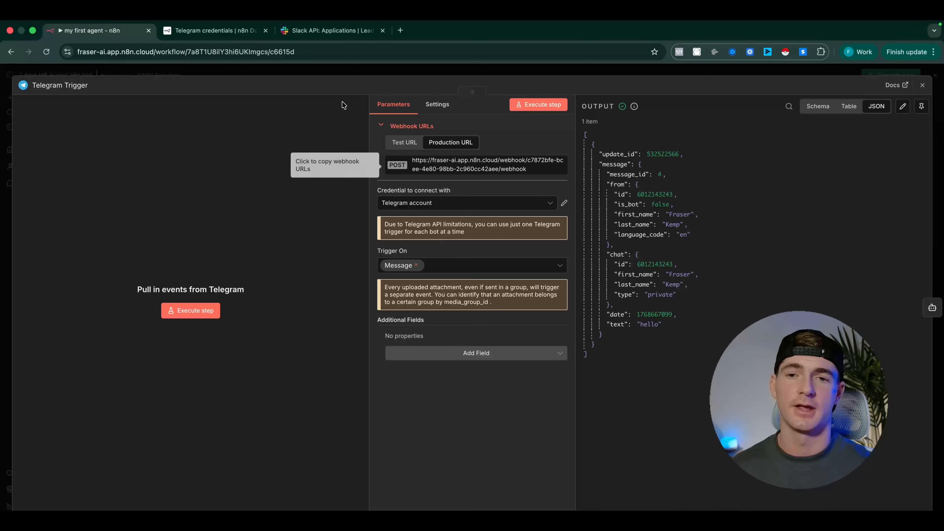
left_click(338, 75)
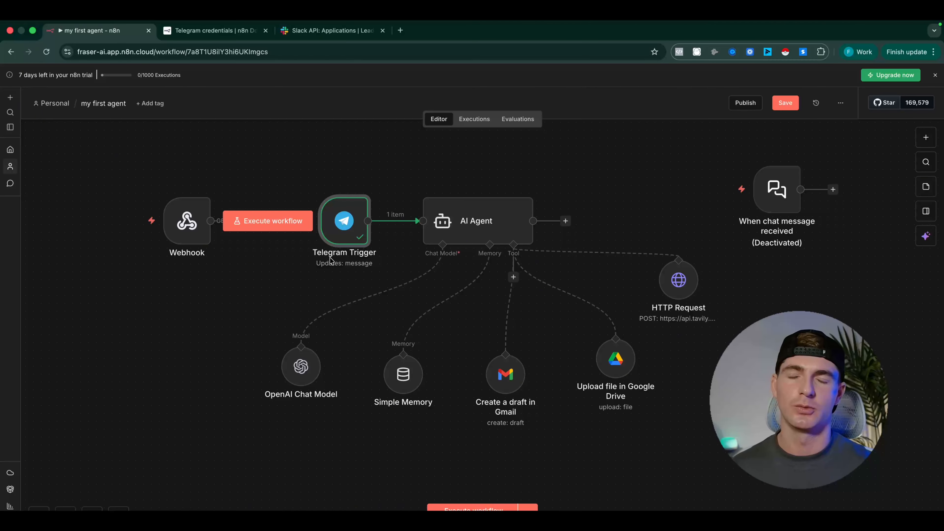
Try using the Telegram Trigger's production webhook URL as the Request URL in the Slack app's Event Subscriptions
double_click(344, 226)
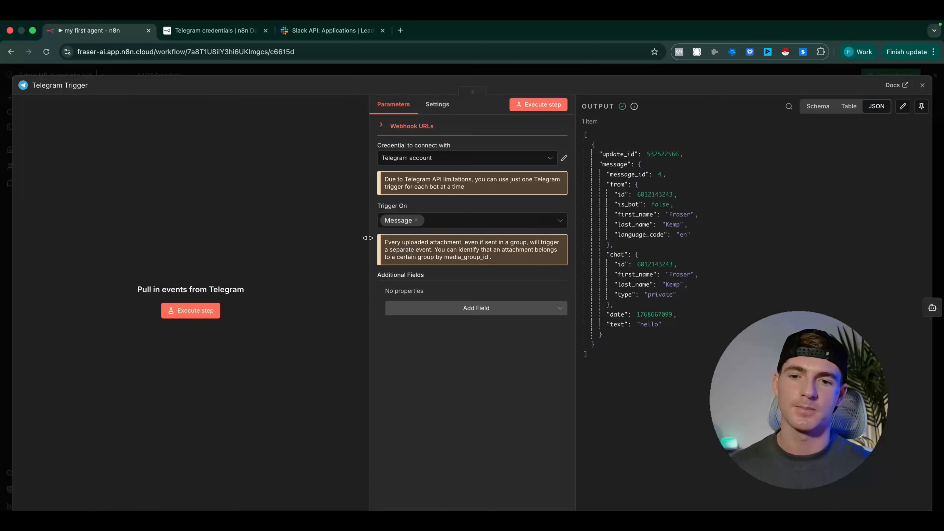
left_click(406, 128)
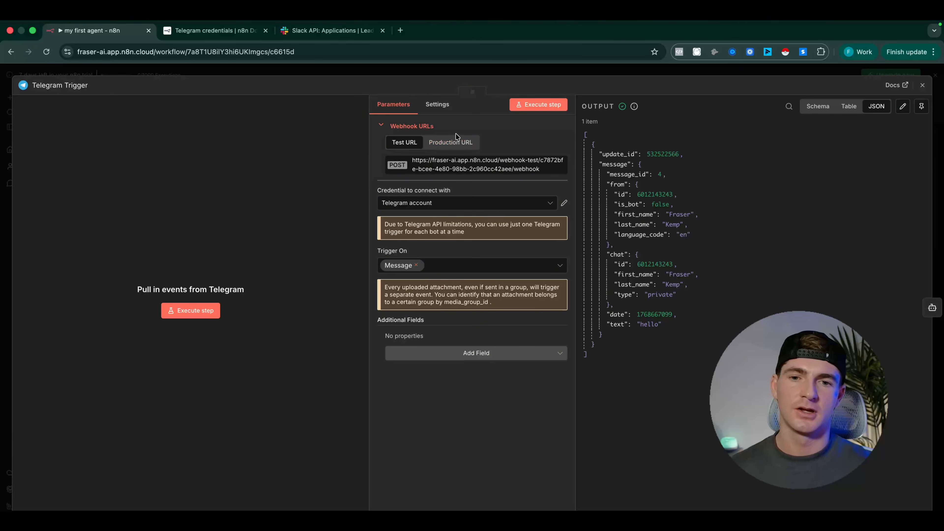
left_click(450, 142)
left_click(464, 164)
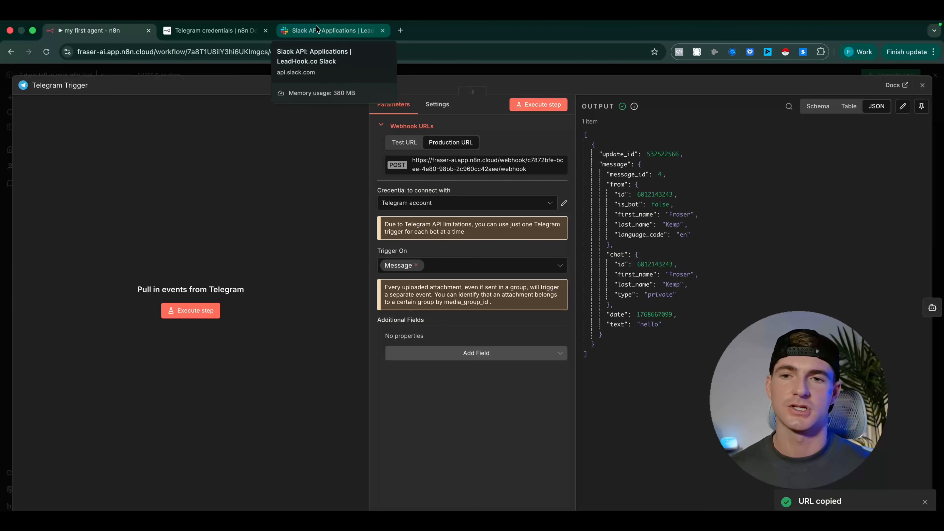
left_click(319, 32)
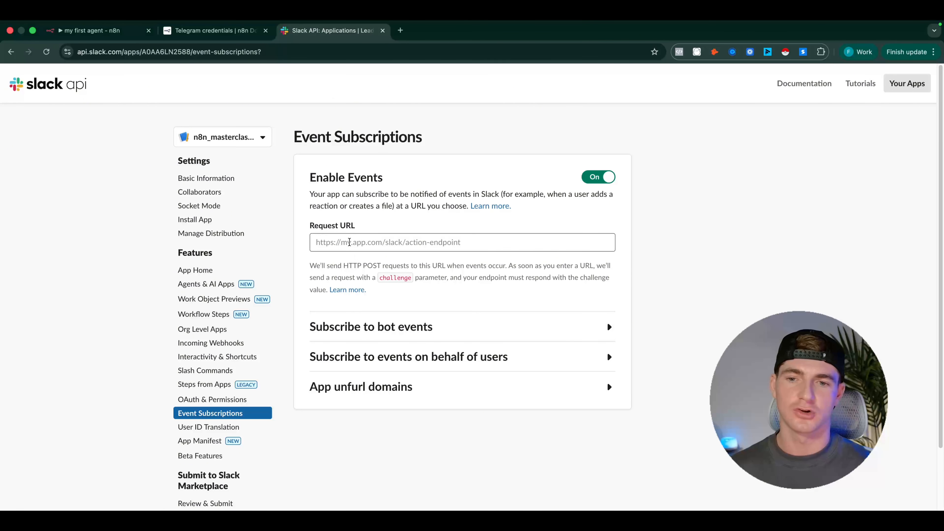
left_click(349, 242)
key("super+v")
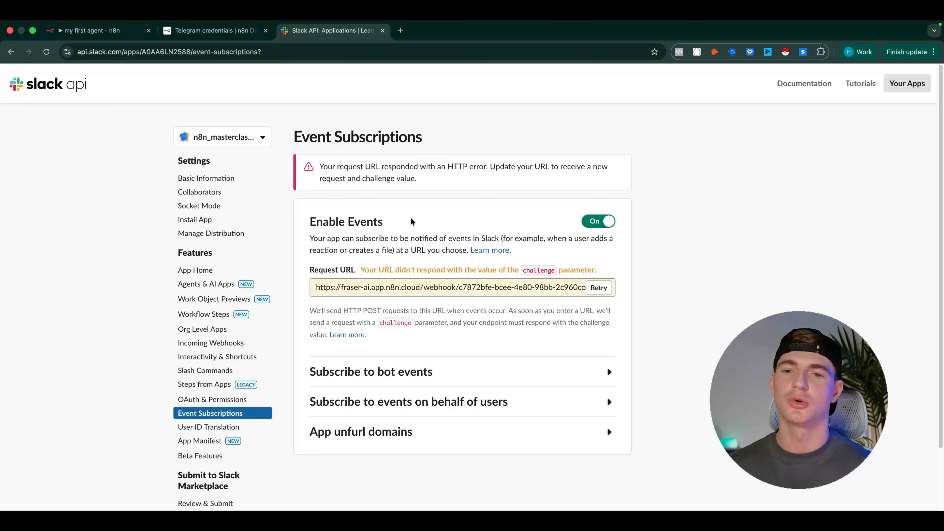
Return to the n8n workflow and add a Slack Trigger for new messages posted to a channel
left_click(87, 45)
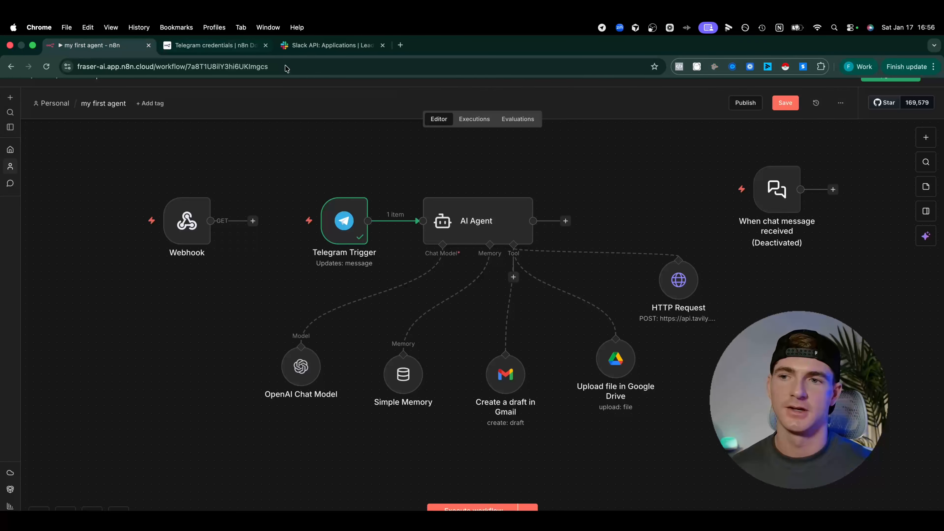
key("Tab")
type("slack")
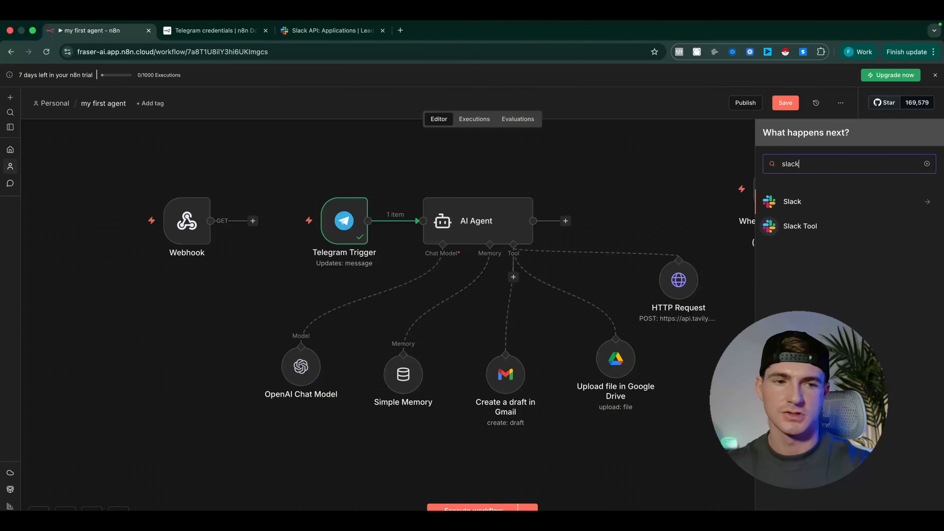
left_click(836, 204)
scroll(790, 497, "down", 5)
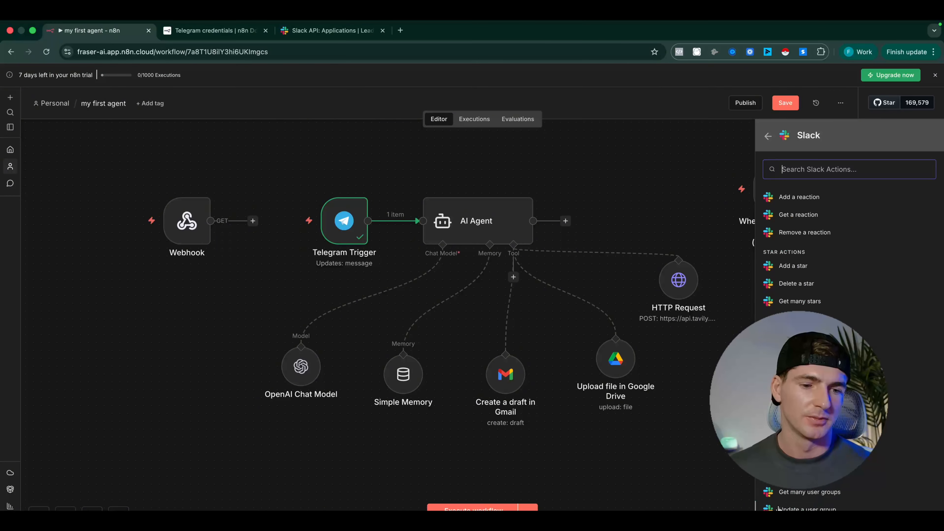
scroll(836, 335, "down", 4)
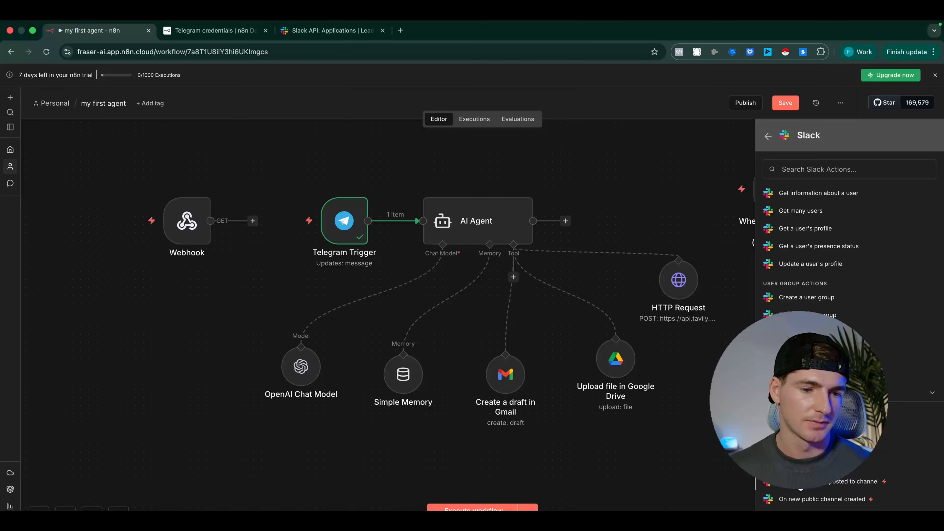
left_click(799, 482)
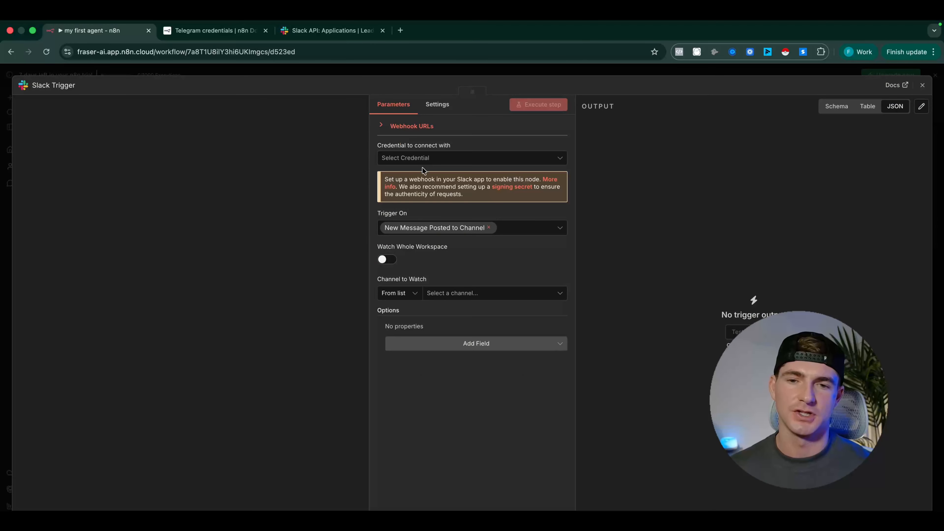
Show the Slack Trigger's webhook URLs and start creating a new Slack credential
left_click(409, 126)
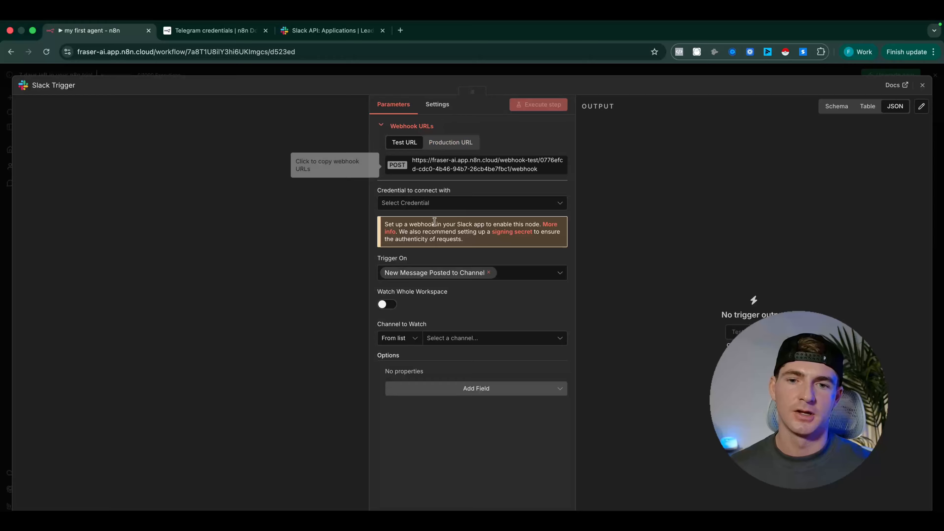
left_click(435, 208)
left_click(444, 222)
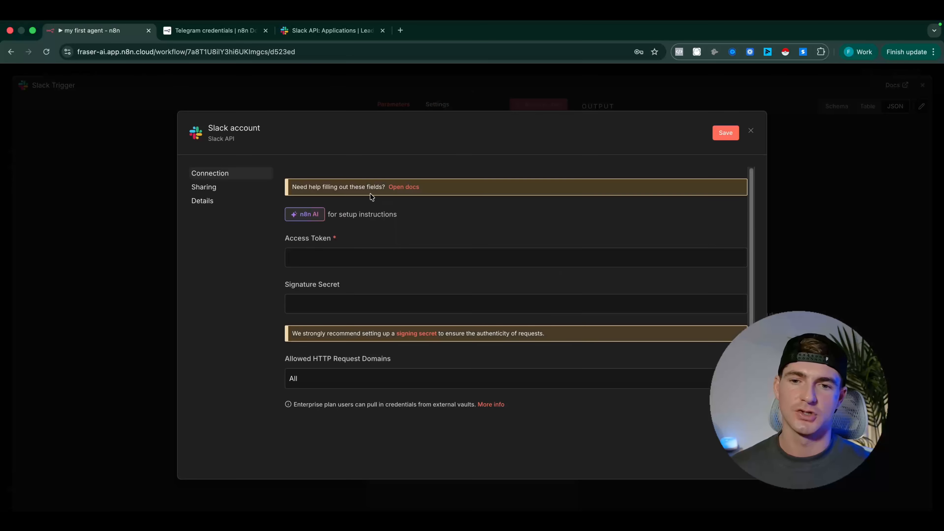
Read the Slack Trigger configuration in the n8n credential docs, focusing on entering the Webhook URL as the Request URL
left_click(394, 186)
scroll(394, 300, "down", 15)
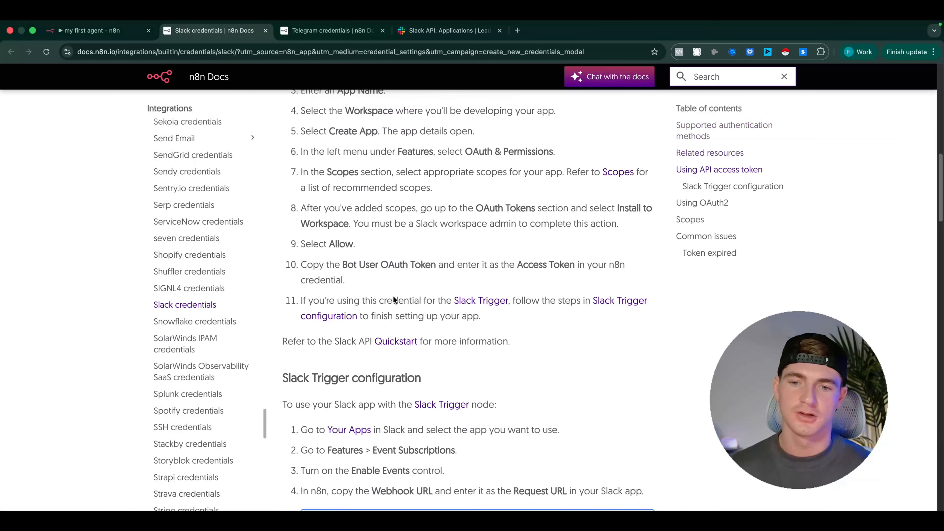
scroll(393, 296, "up", 5)
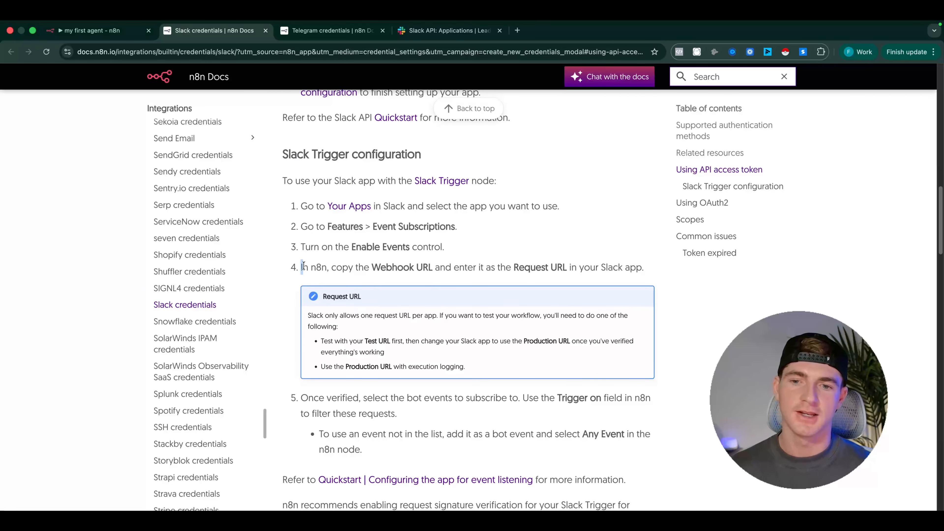
left_click_drag(304, 267, 632, 279)
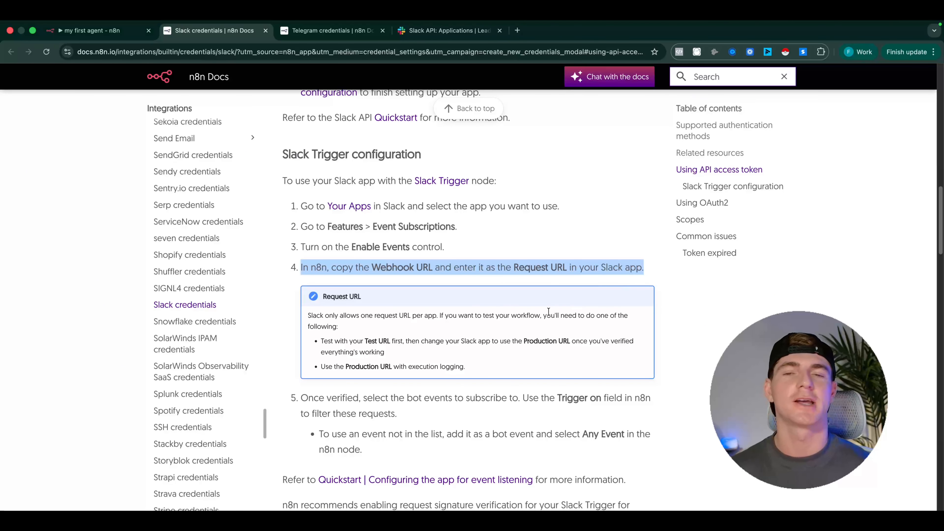
scroll(474, 298, "up", 20)
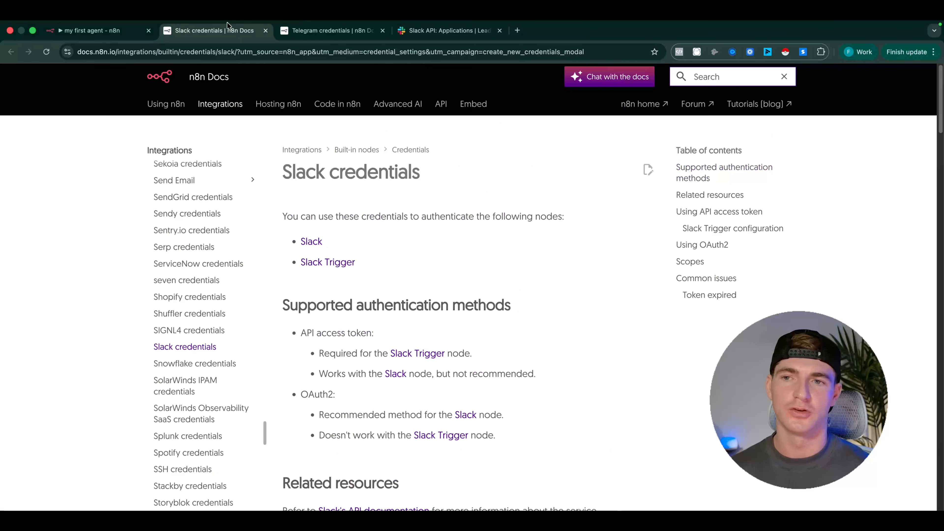
Go back to n8n, discard the new Slack credential and close the Slack Trigger's settings
left_click(97, 30)
left_click(507, 100)
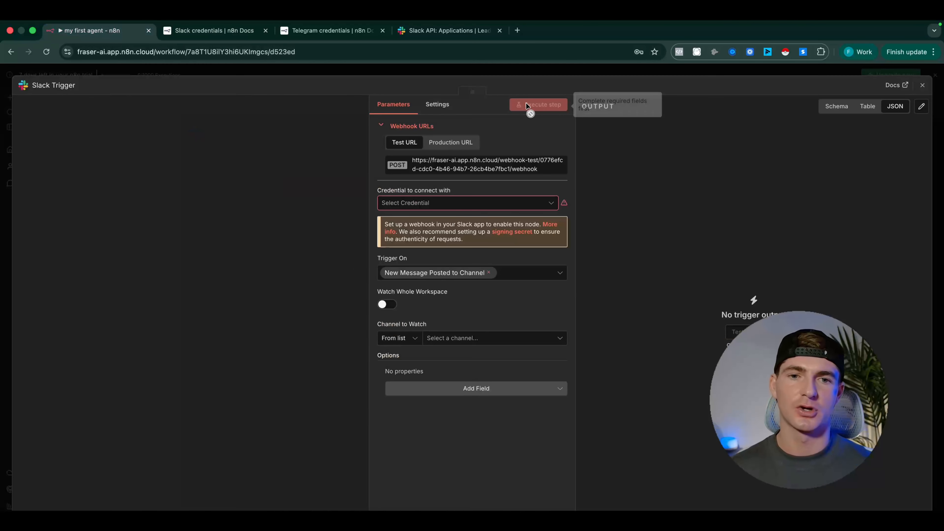
left_click(189, 72)
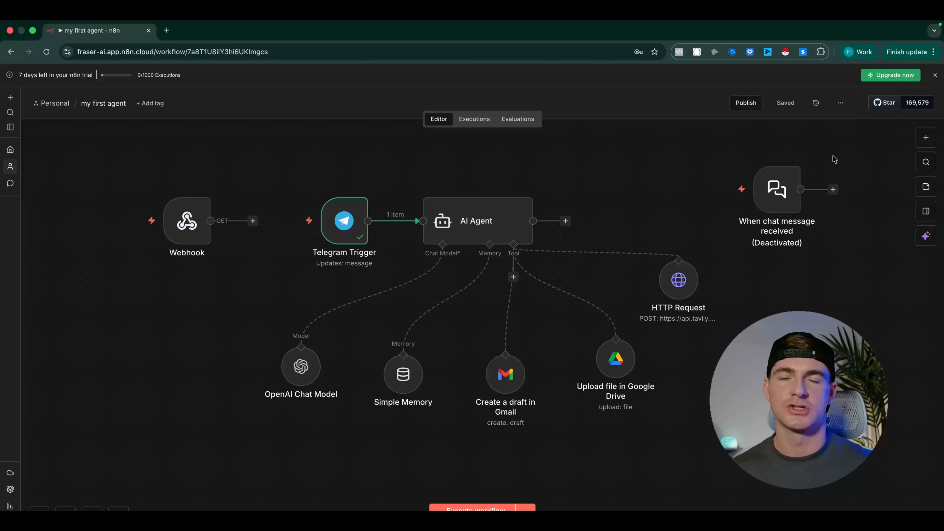
Delete the Webhook node and move the deactivated "When chat message received" node below the HTTP Request tool
left_click(189, 217)
key("Delete")
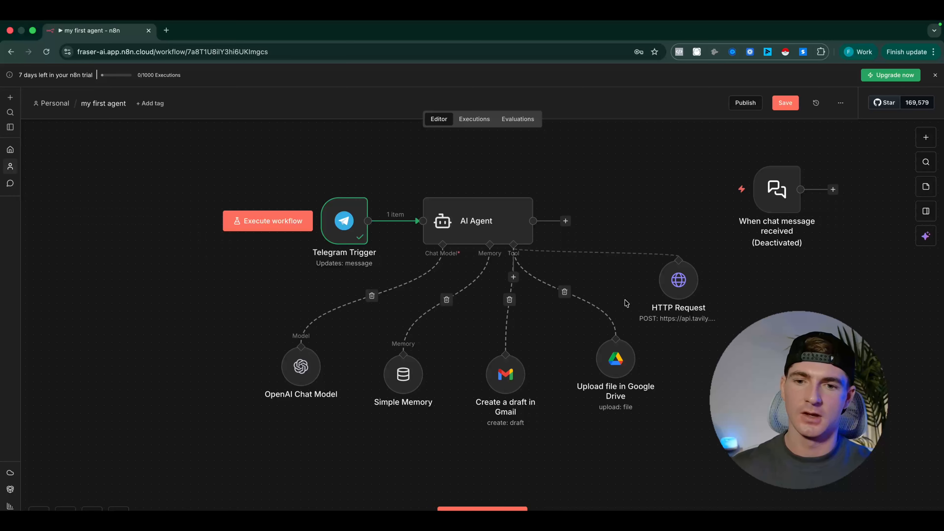
left_click_drag(776, 208, 879, 465)
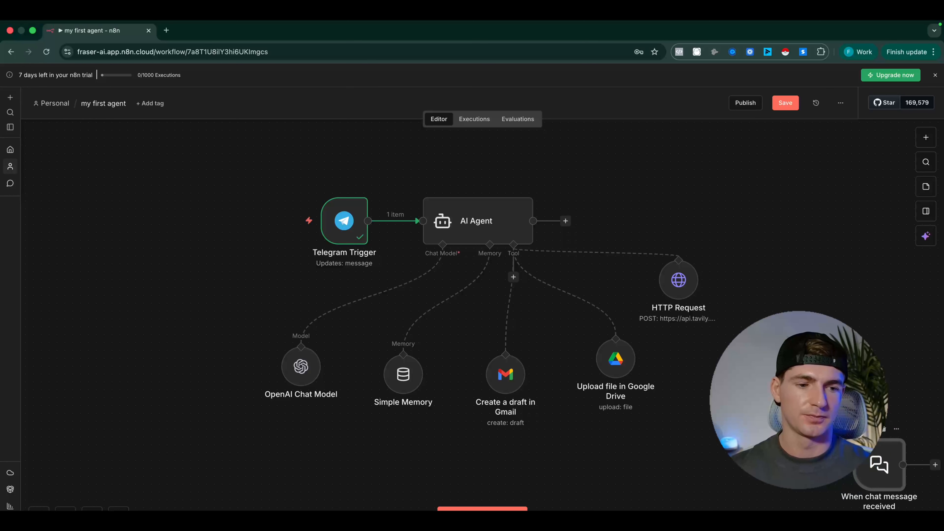
left_click(888, 404)
Save and publish the workflow with its suggested version name and no change description, and dismiss the publishing notice
left_click(781, 101)
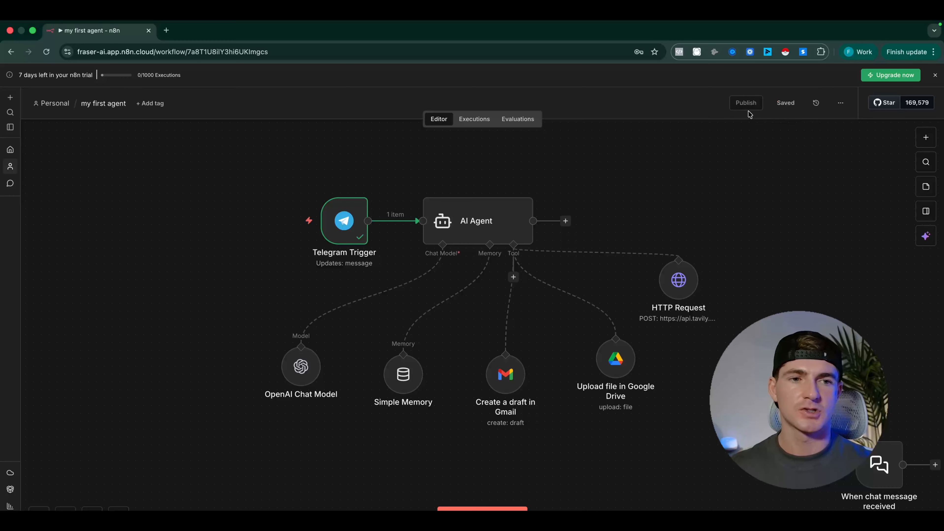
left_click(742, 101)
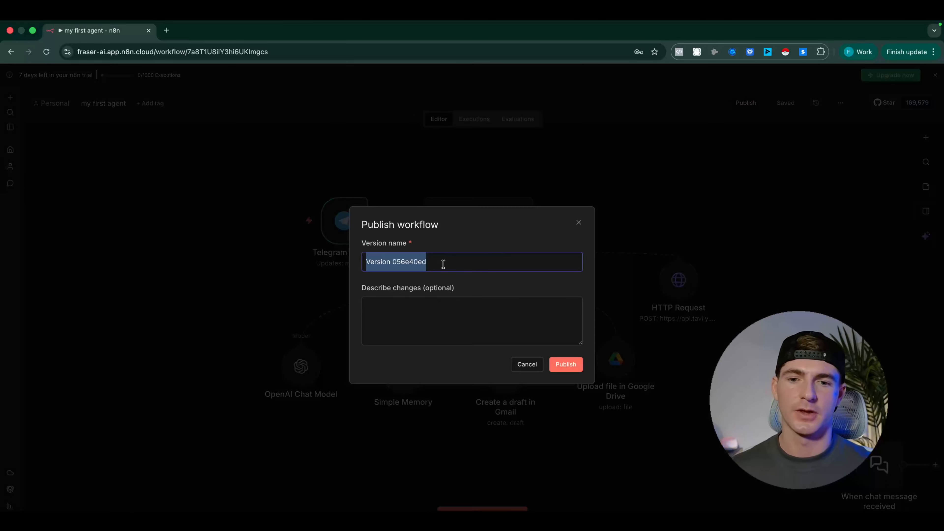
left_click(385, 320)
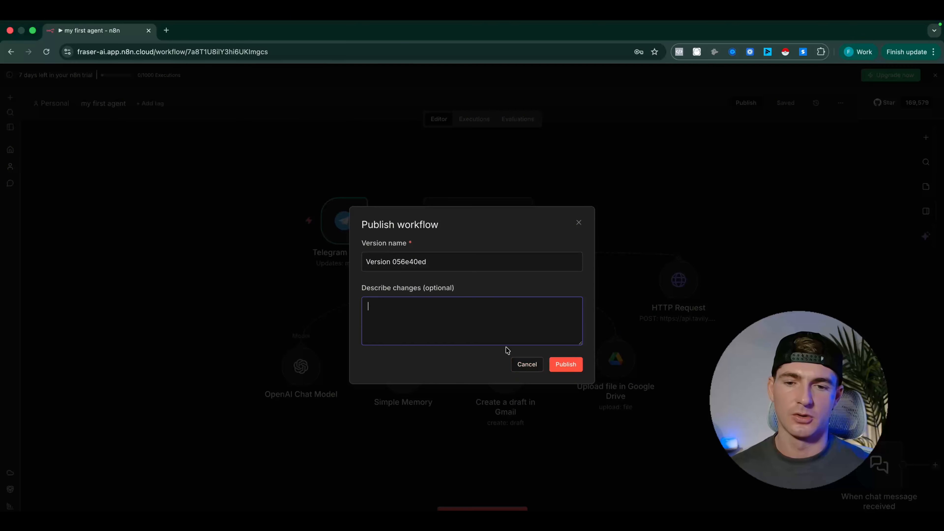
left_click(574, 369)
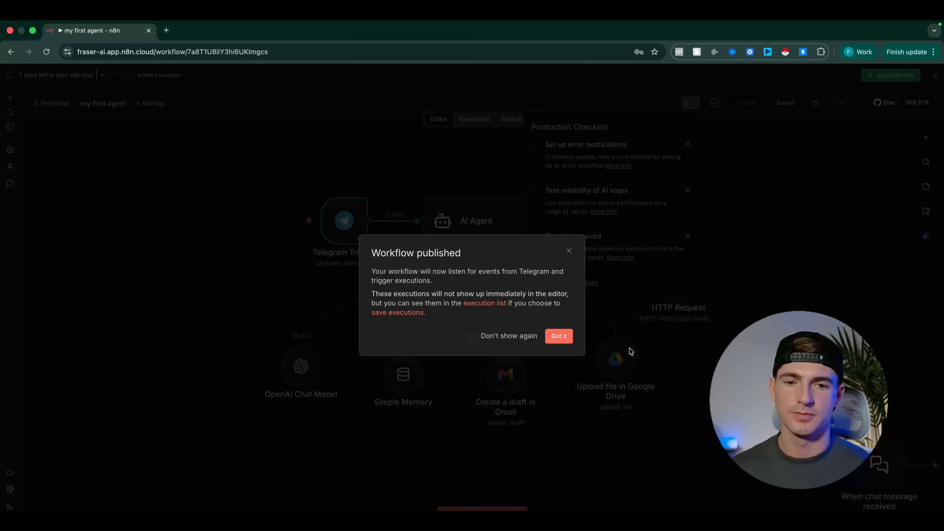
left_click(533, 336)
left_click(559, 337)
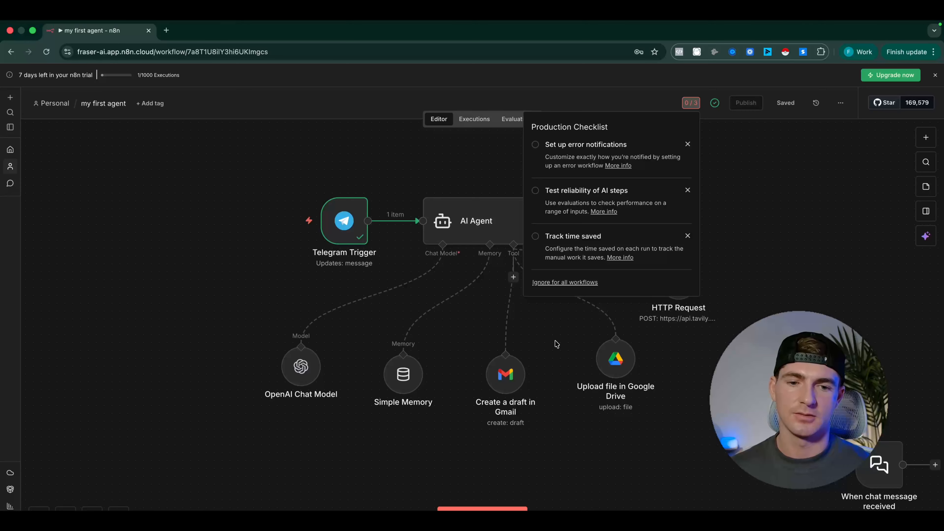
Switch to Telegram and send "can you tell me about the latest ai news" to the n8n Masterclass Bot
key("ctrl+Left")
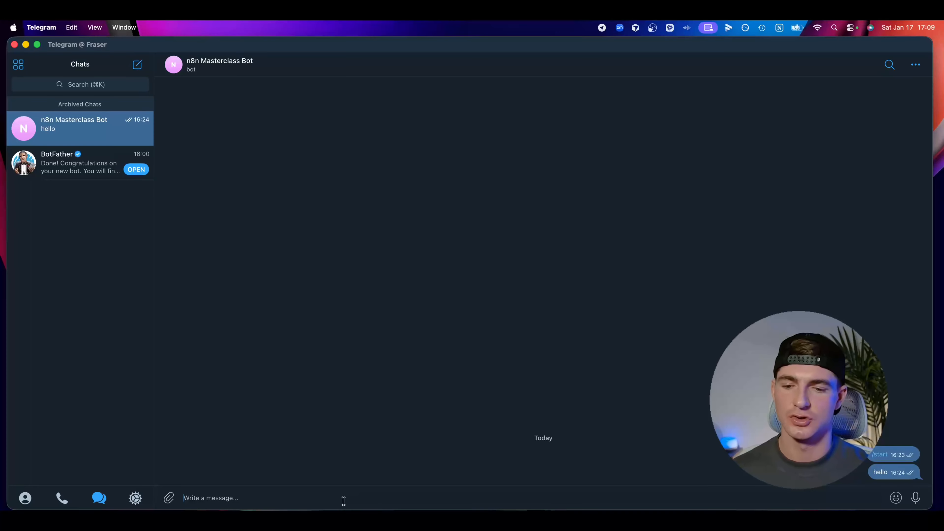
type("can you tell me about the la")
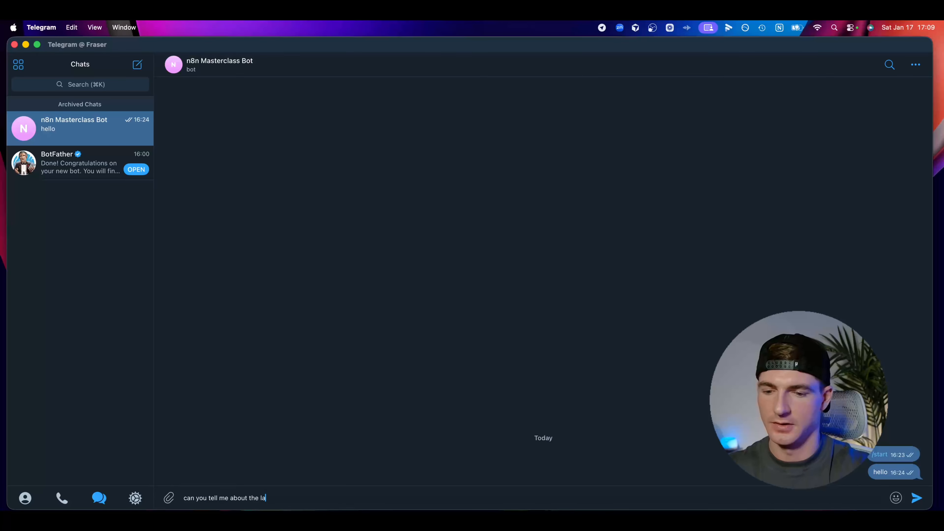
type("ews")
key("Return")
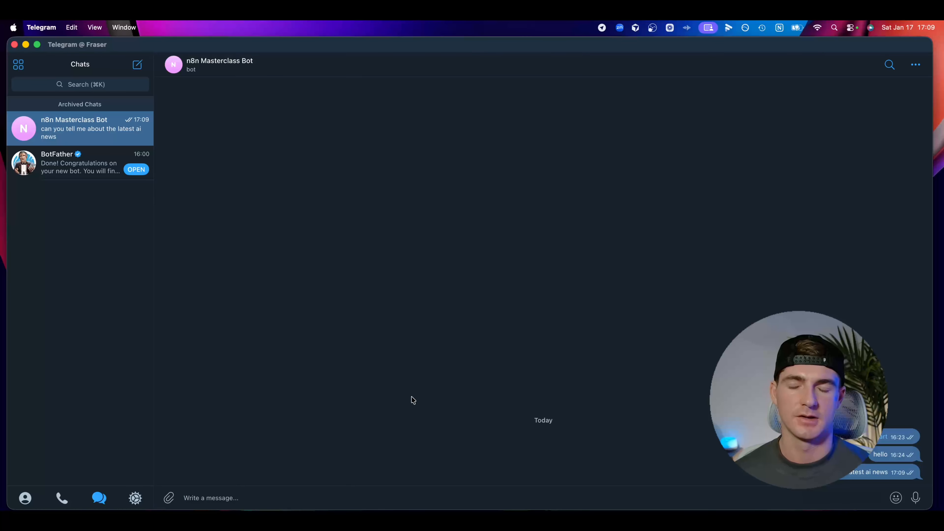
Switch back to n8n, open the workflow's latest execution and examine the Simple Memory node's error details
key("ctrl+Right")
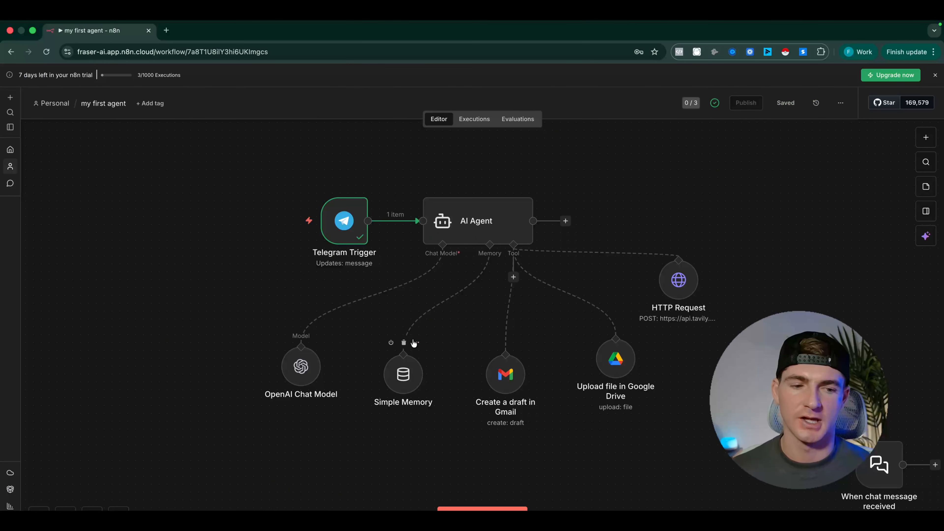
left_click(474, 120)
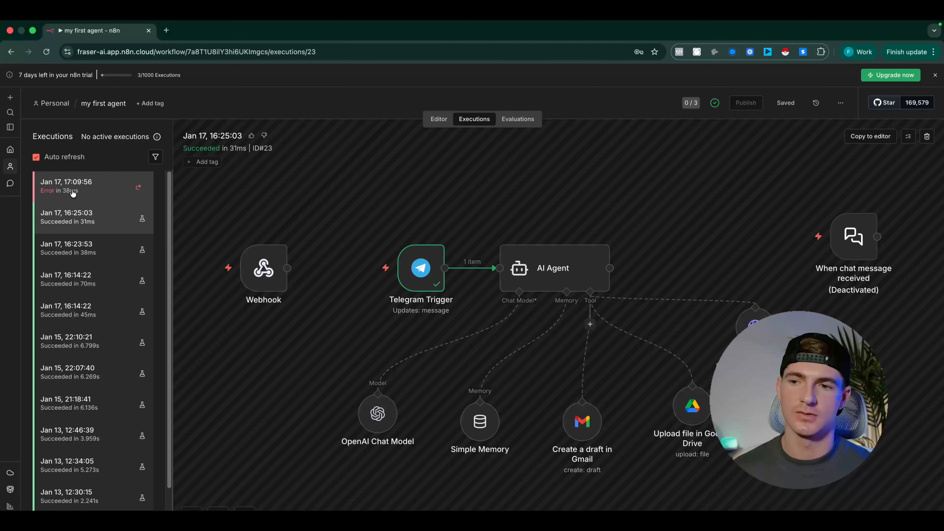
left_click(72, 192)
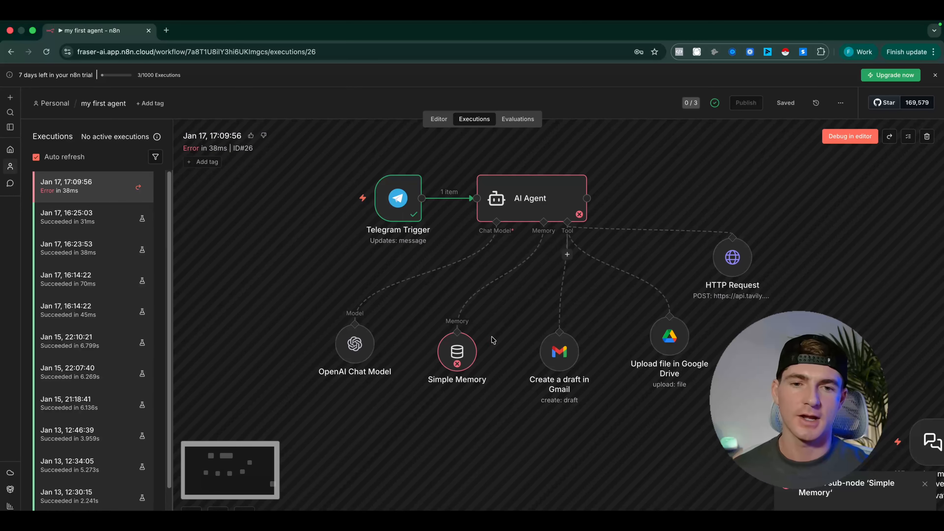
double_click(457, 354)
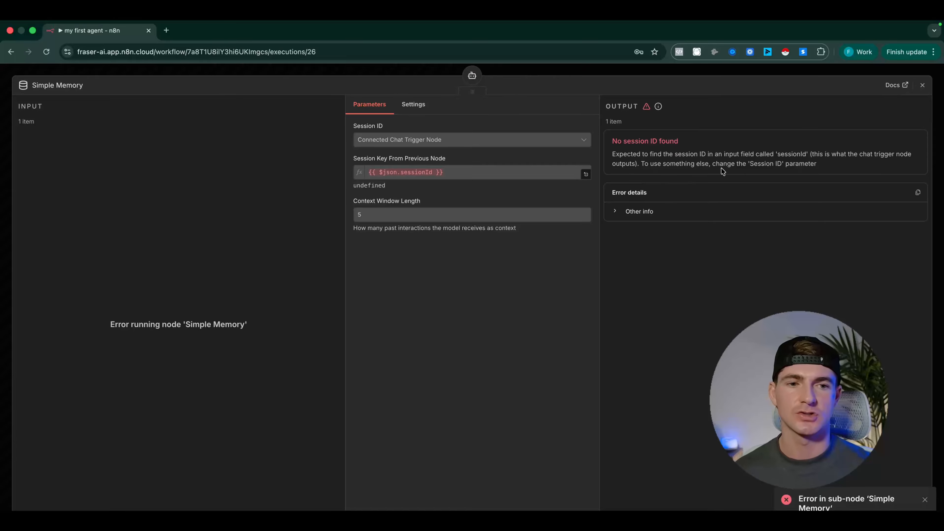
left_click(652, 215)
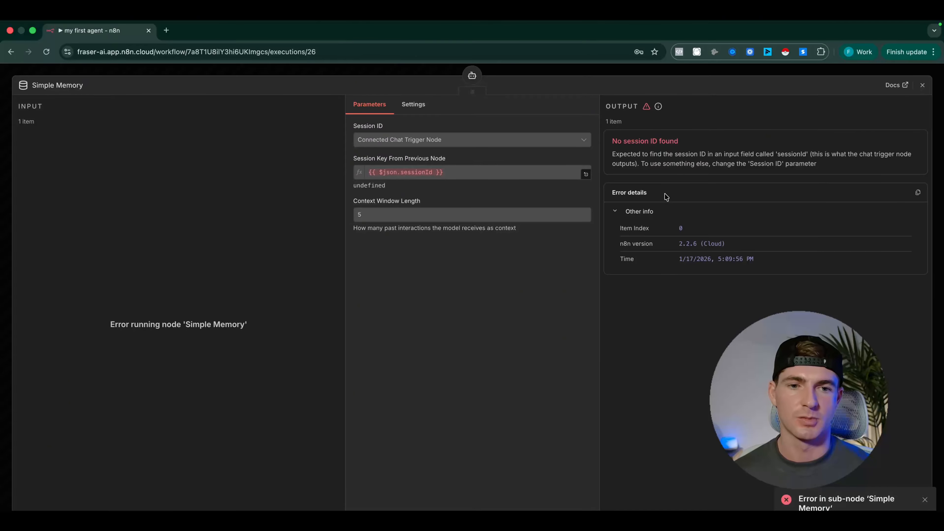
left_click(340, 71)
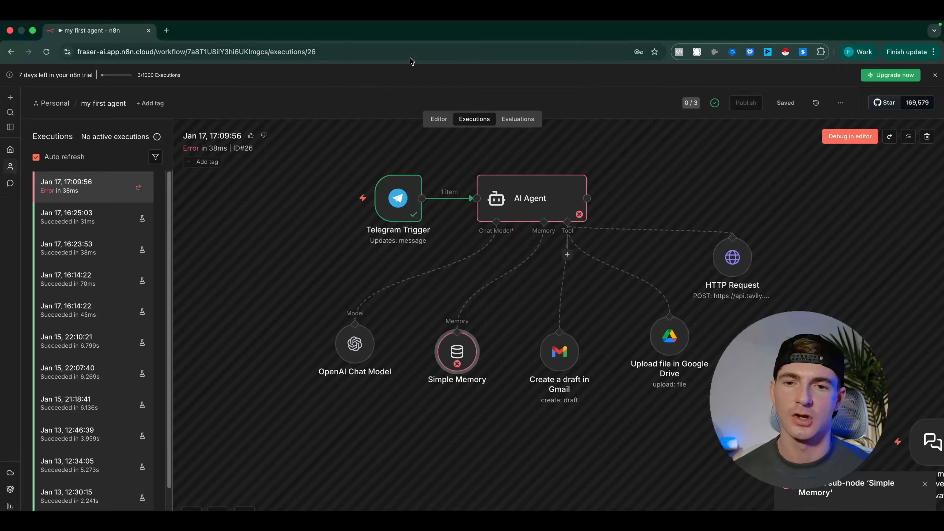
Return to the workflow editor and review the AI Agent's prompt settings and Simple Memory's session key expression
left_click(438, 119)
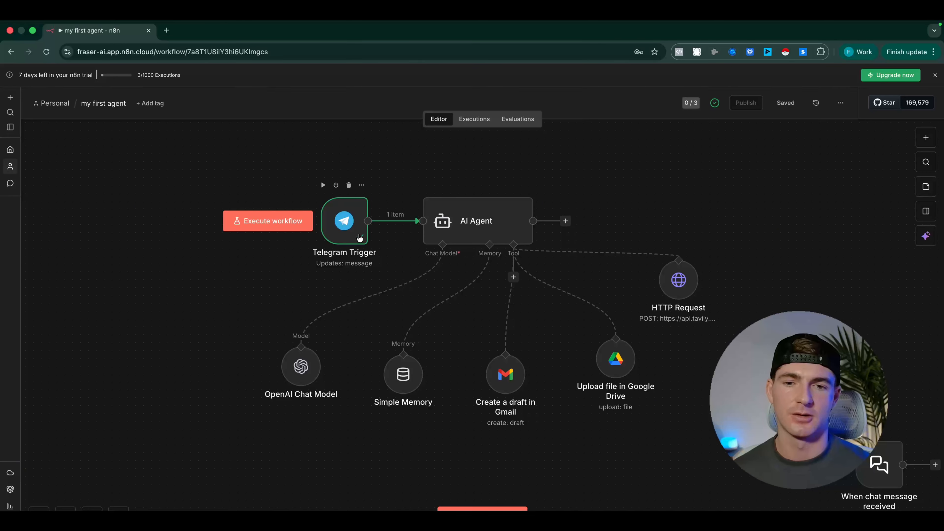
double_click(477, 227)
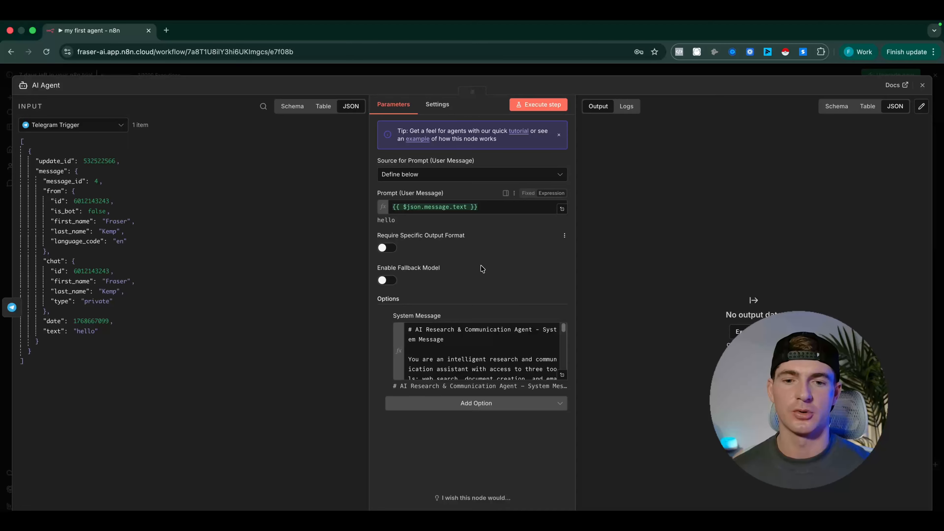
left_click(389, 73)
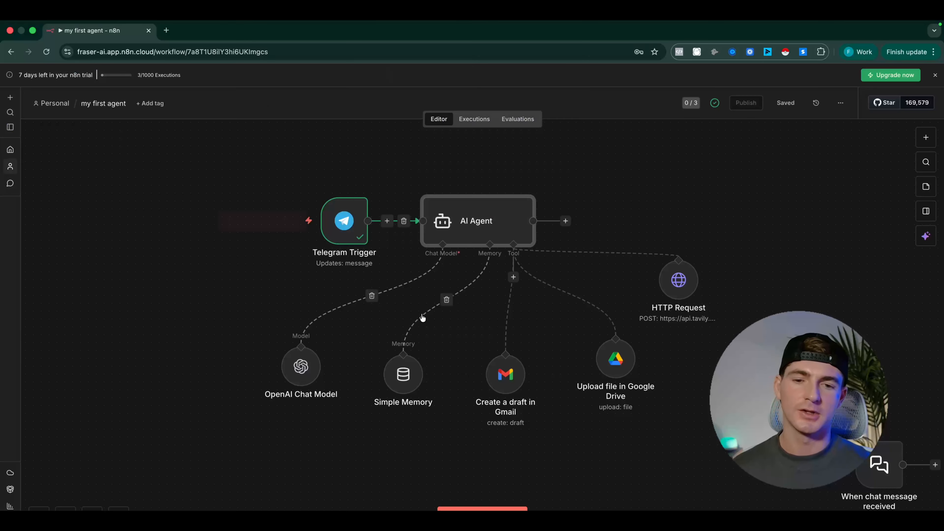
double_click(404, 372)
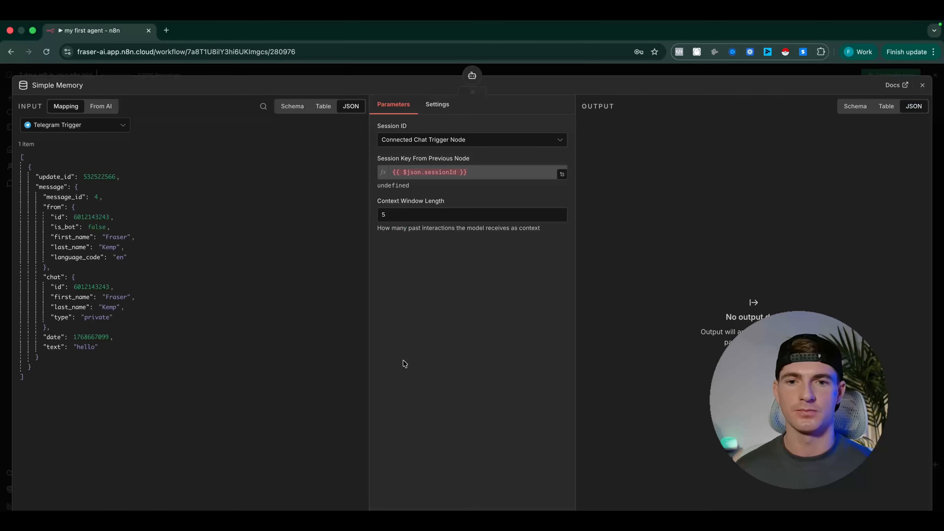
left_click_drag(467, 174, 393, 174)
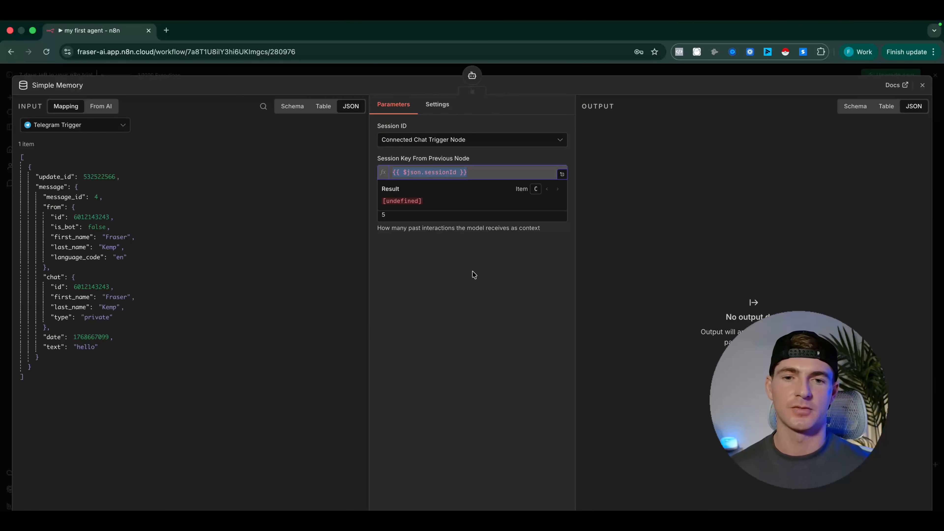
left_click_drag(389, 172, 471, 178)
left_click(453, 378)
left_click(354, 73)
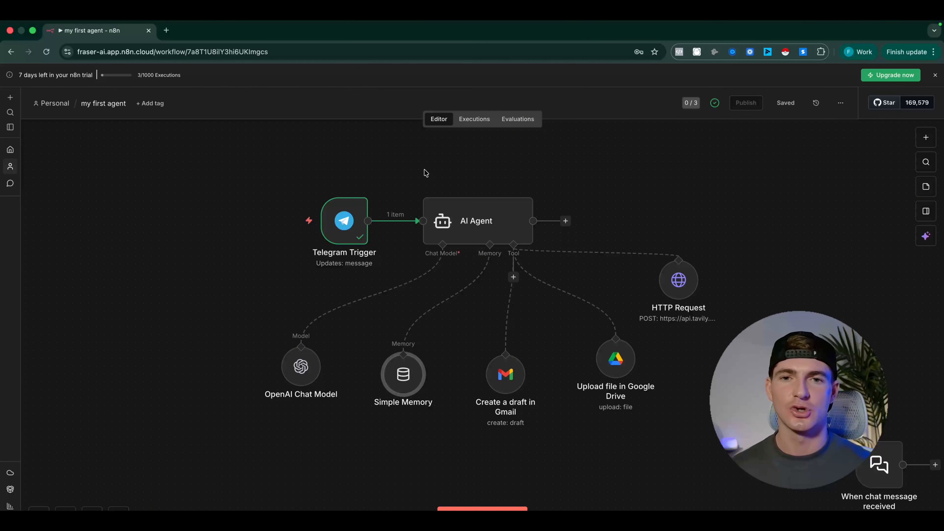
Reopen the Simple Memory node in the latest execution and reread its full error message
left_click(473, 122)
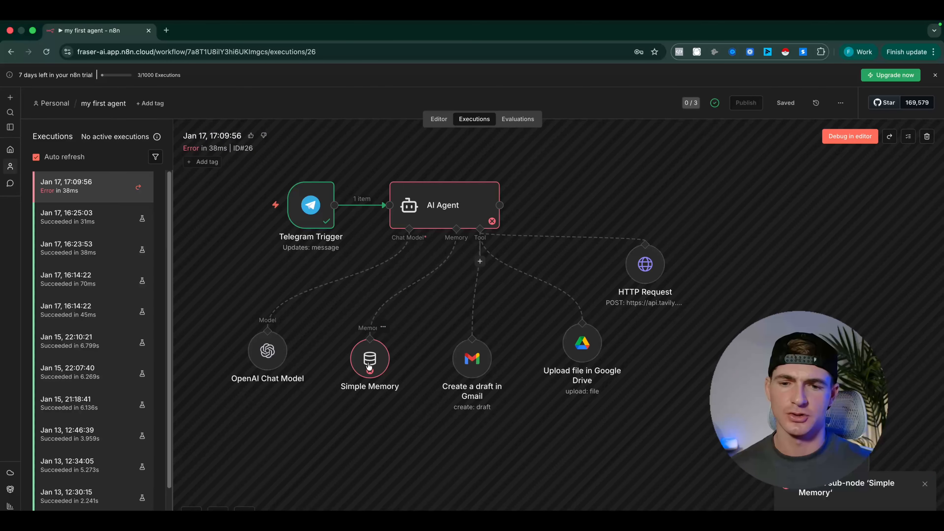
double_click(370, 358)
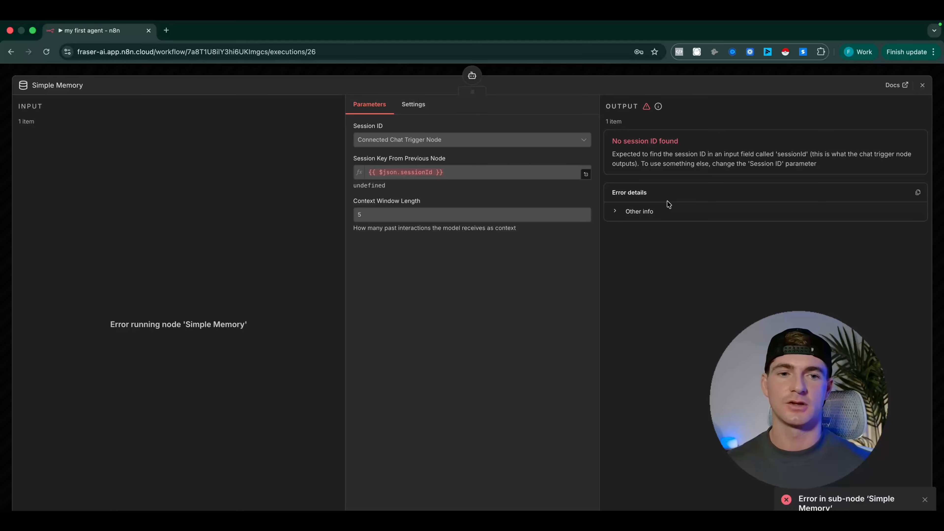
left_click_drag(841, 164, 610, 142)
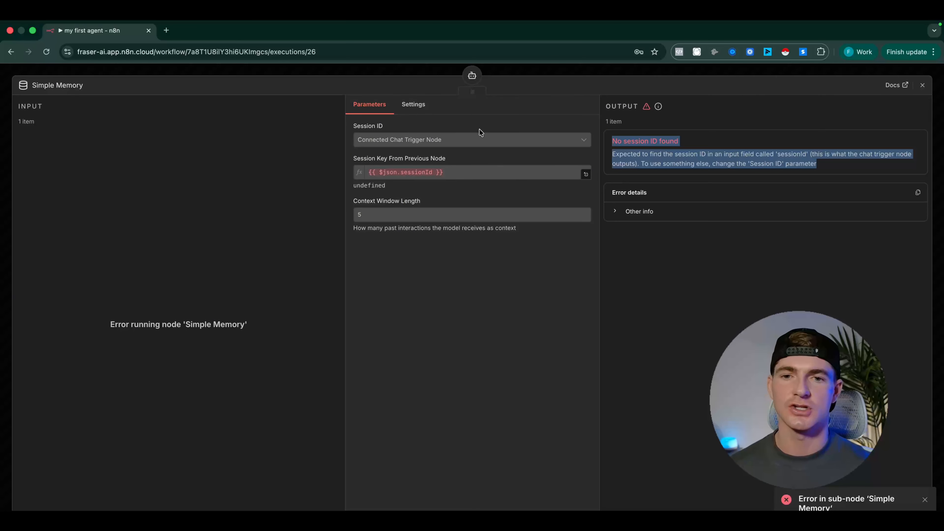
left_click(370, 75)
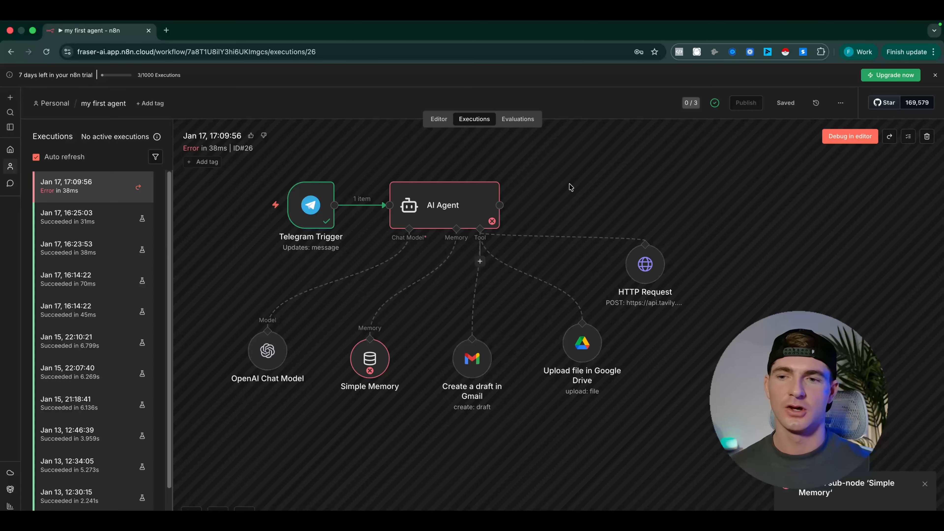
Open the Simple Memory node in the workflow editor and set its Session ID to "Define below"
left_click(440, 121)
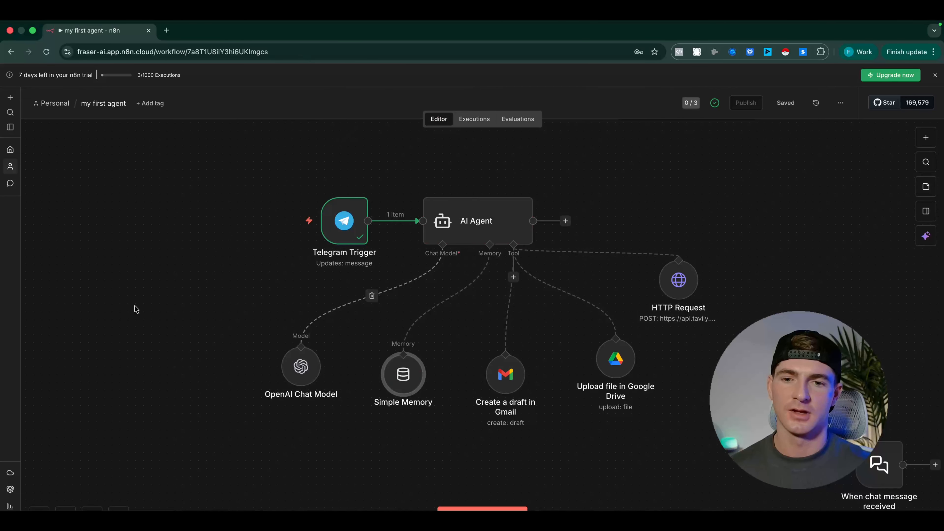
double_click(414, 386)
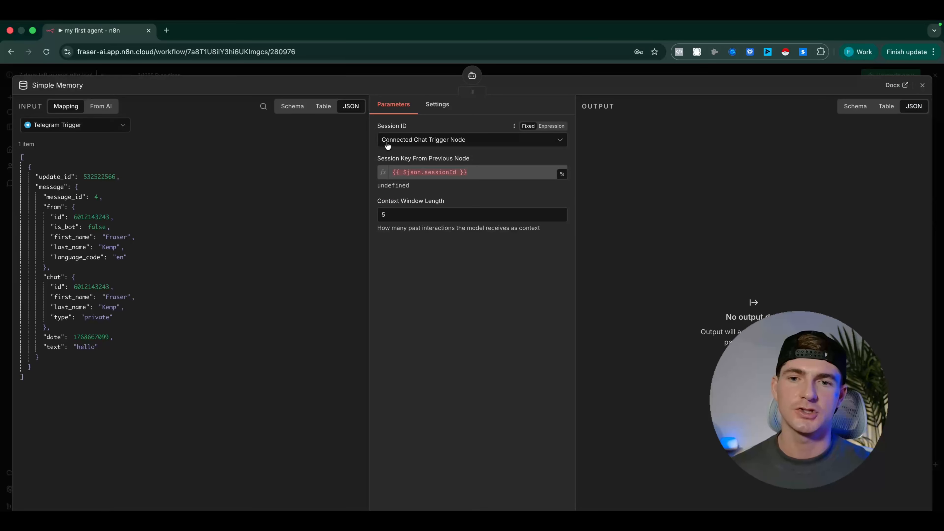
left_click(451, 144)
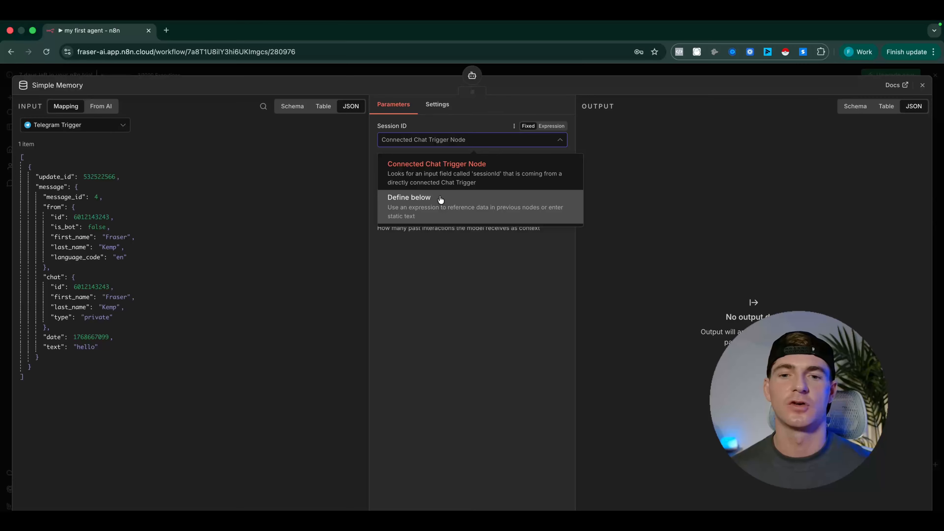
left_click(441, 209)
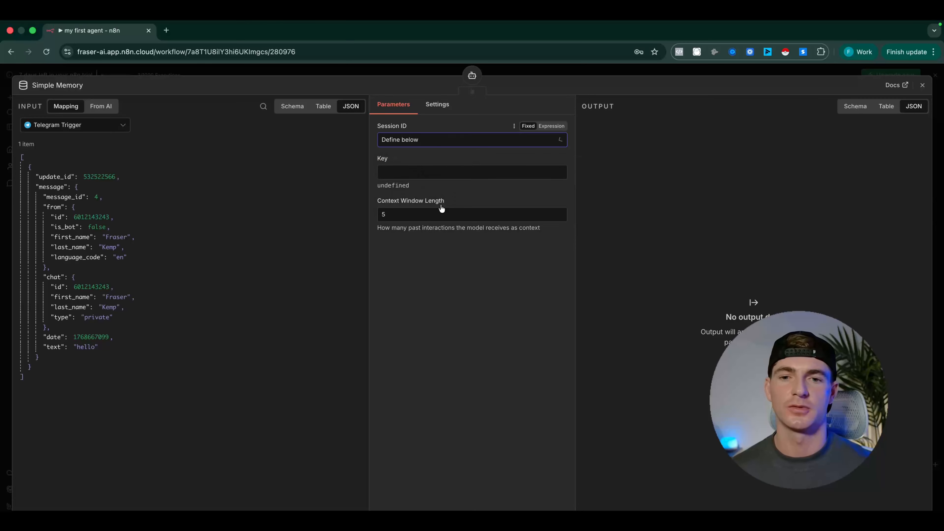
Take a screenshot of the Simple Memory node's Telegram input data and parameters, including the empty Key field
left_click(440, 170)
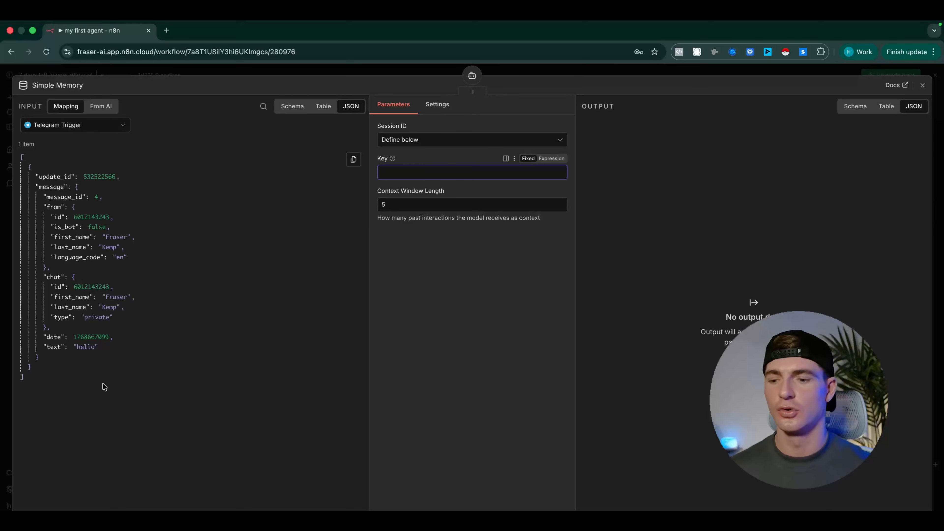
key("super+shift+4")
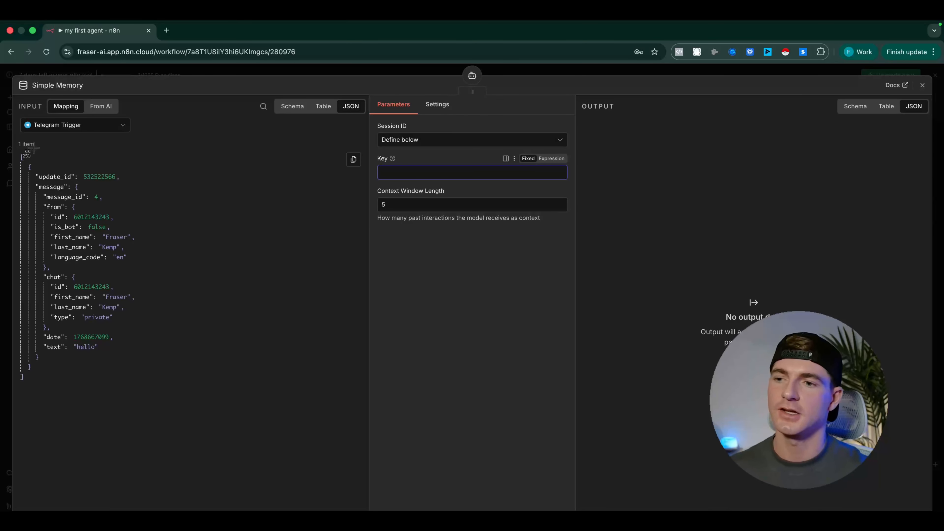
left_click_drag(13, 99, 542, 475)
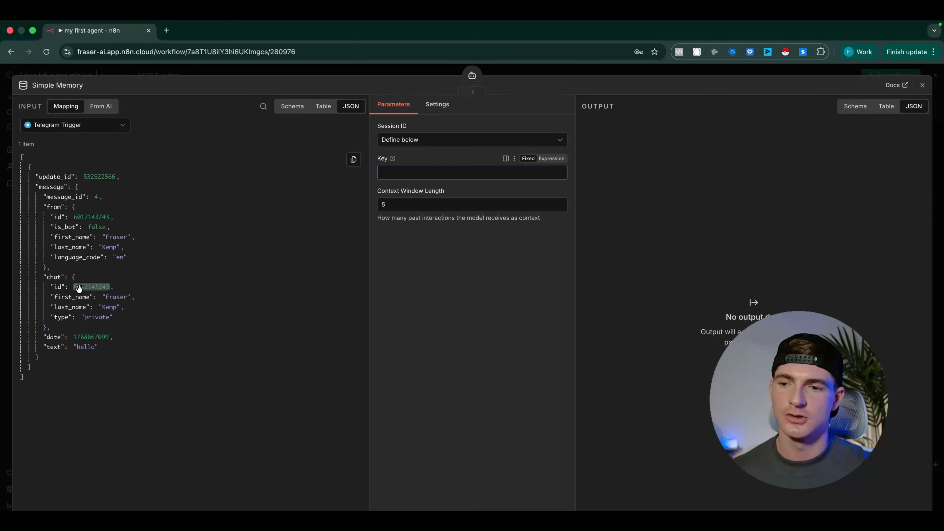
Map the Telegram Trigger's chat id (message.chat.id) into Simple Memory's Key as an expression and close the node's settings
left_click_drag(79, 288, 394, 176)
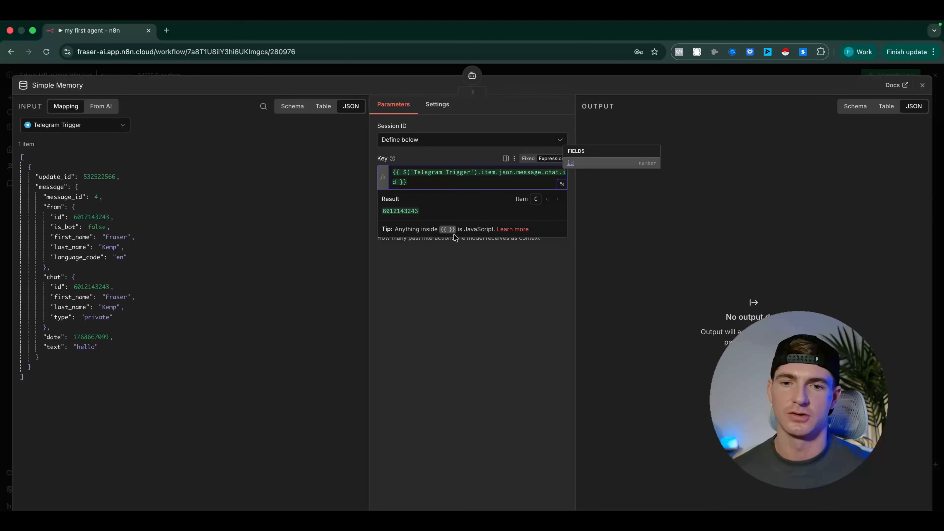
left_click(481, 339)
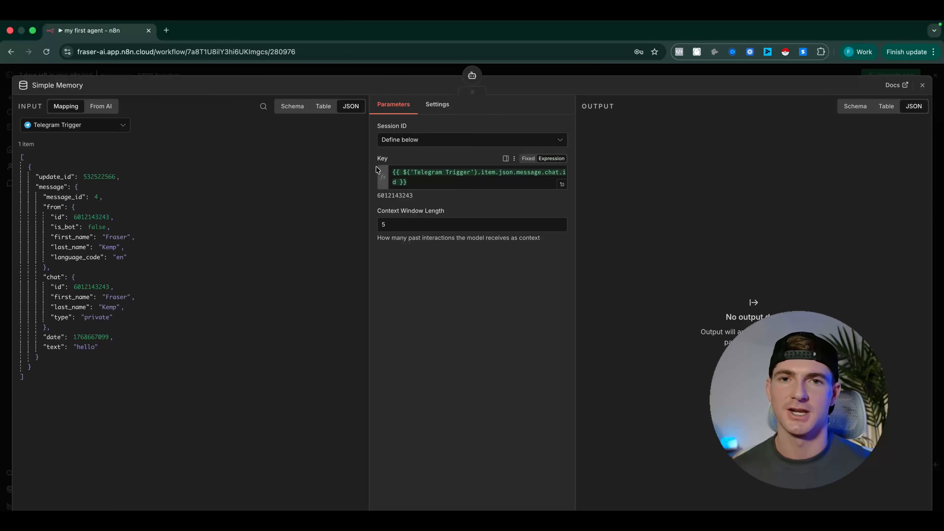
left_click(236, 75)
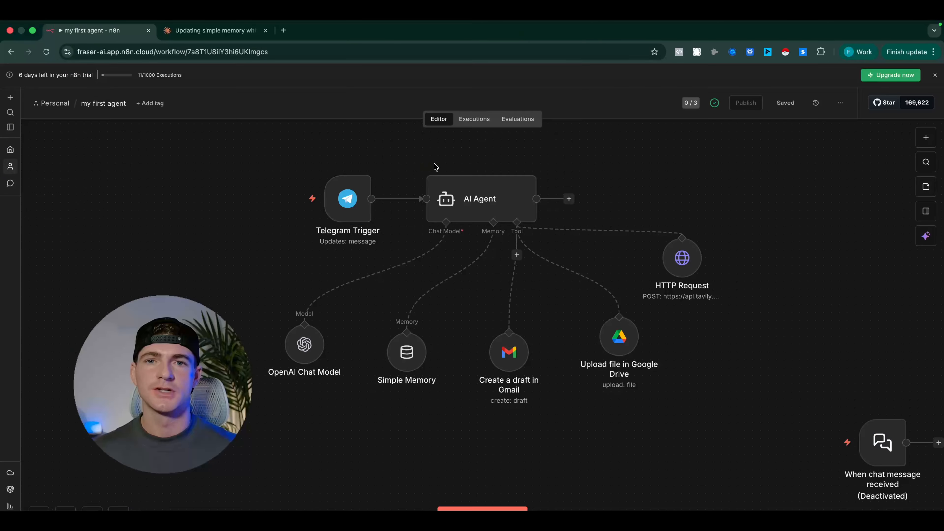
Switch to Telegram and send the n8n Masterclass Bot "can you tell me about how AI is going to affect the finance industry by 2030?"
key("ctrl+Left")
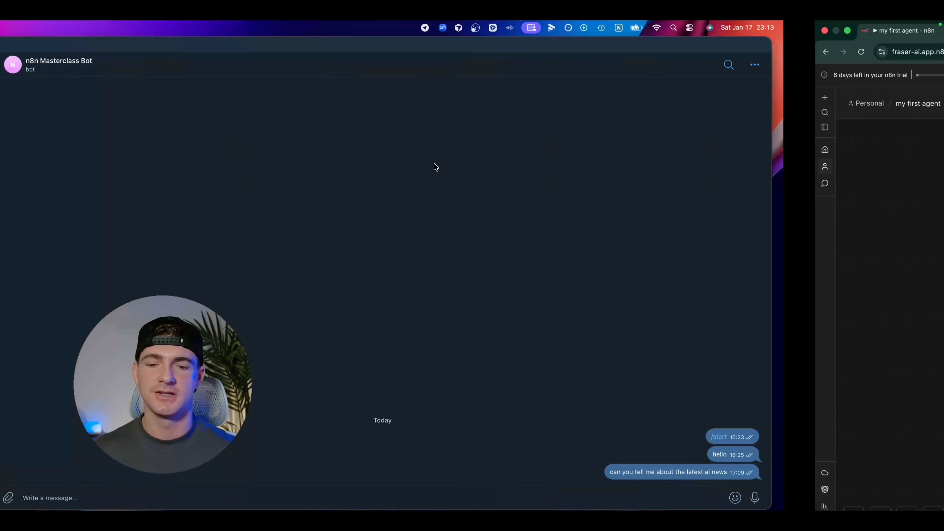
type("can")
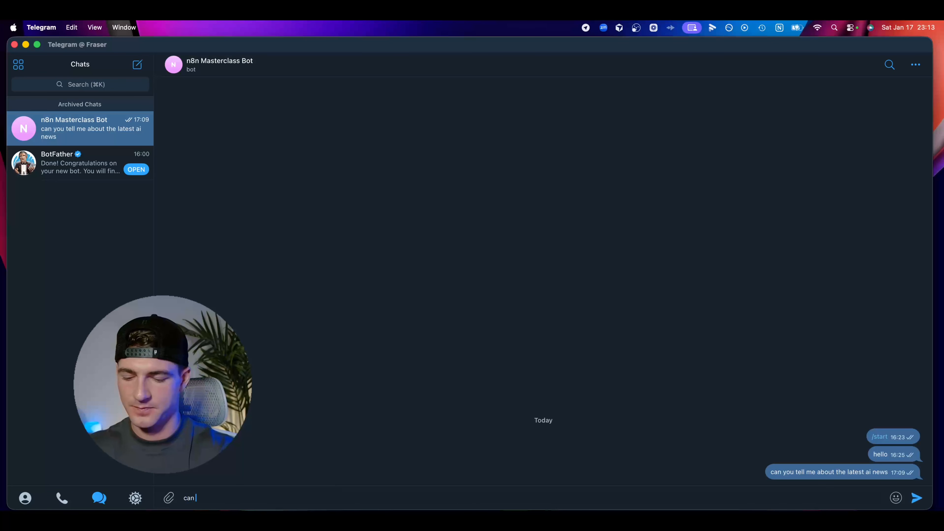
type(" you tell me about how AI is going to affect the finance industry by")
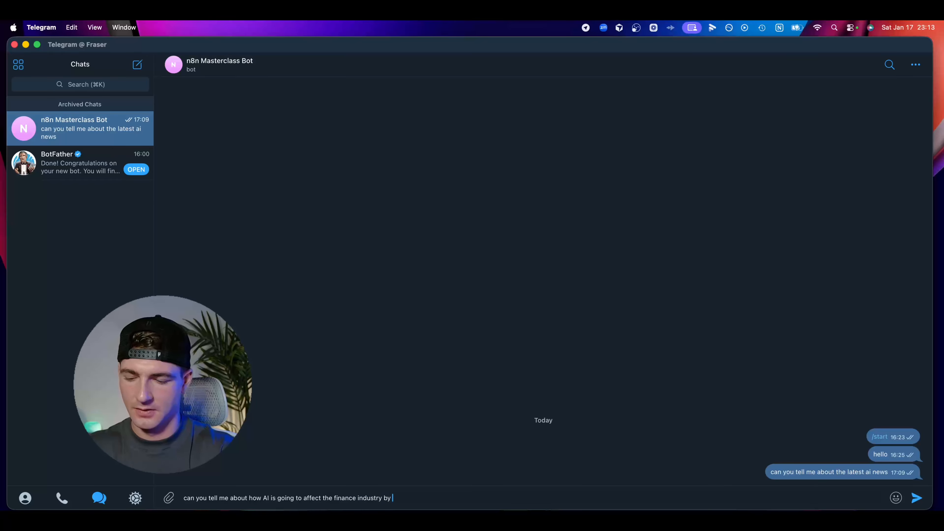
type("2030?")
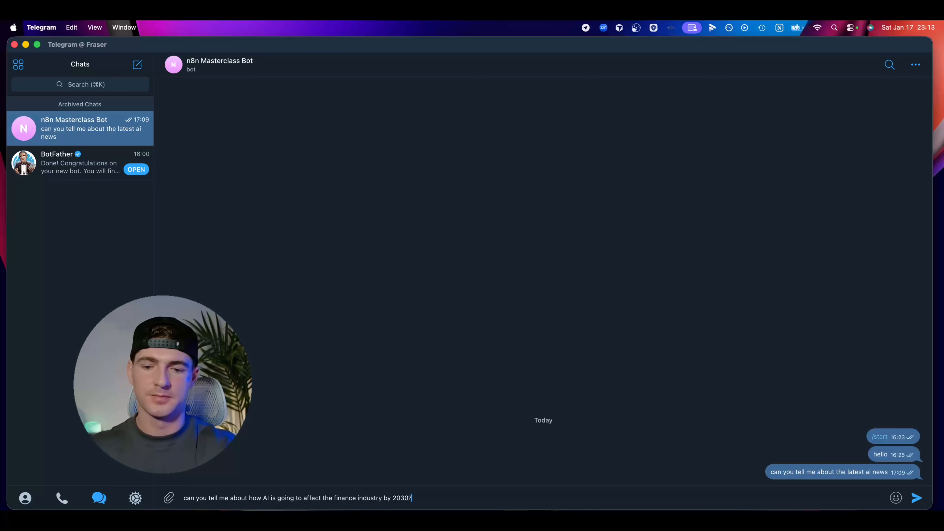
key("Return")
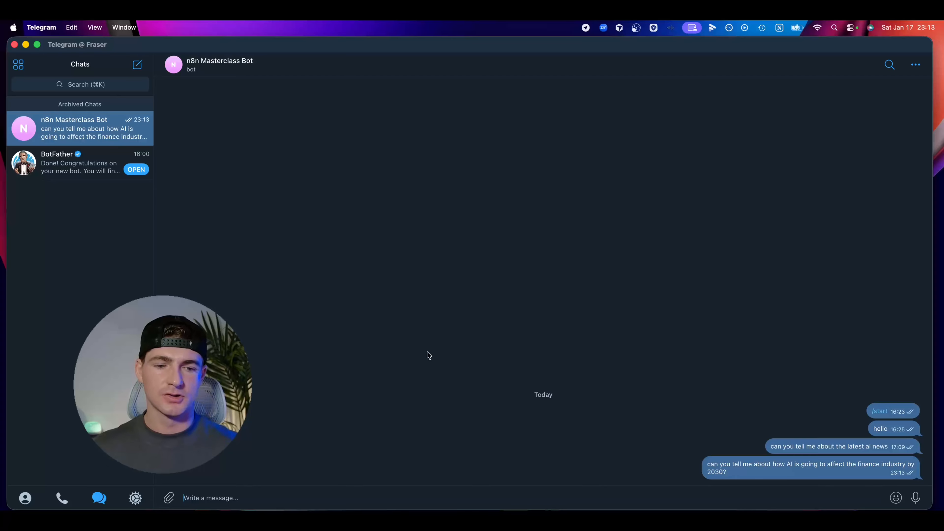
Switch back to n8n and inspect the newest execution to see which agent nodes ran
key("ctrl+Right")
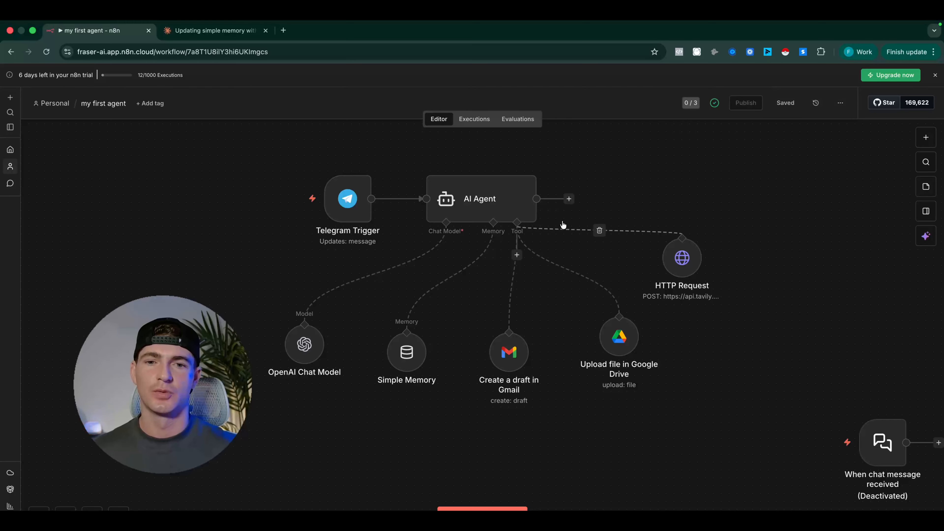
left_click(473, 120)
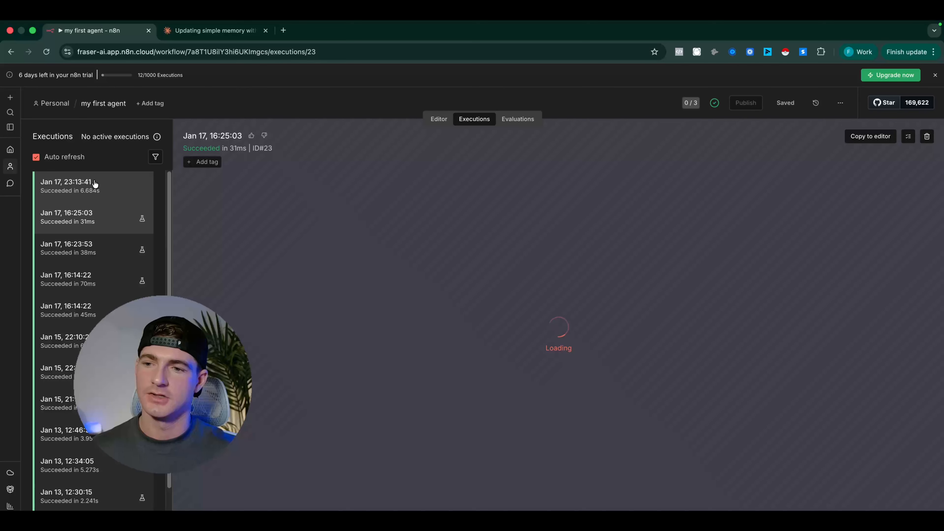
left_click(95, 184)
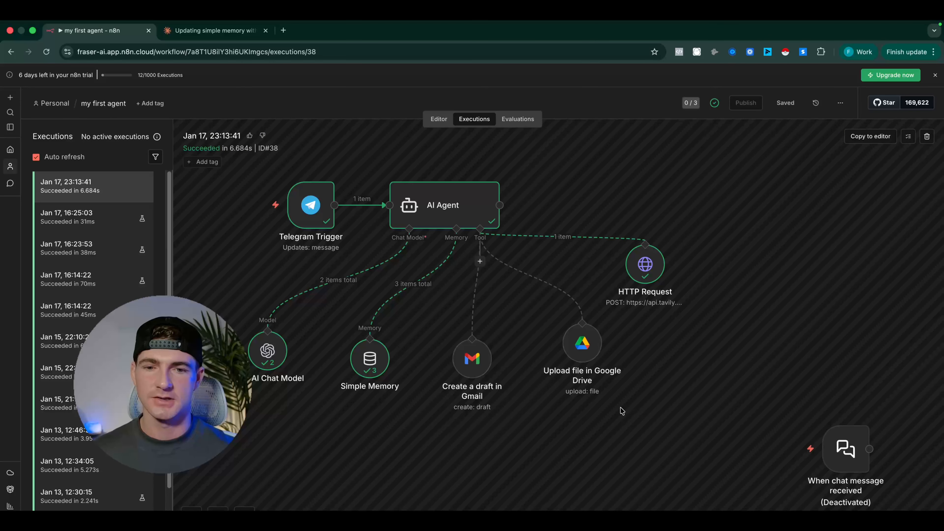
scroll(622, 410, "left", 5)
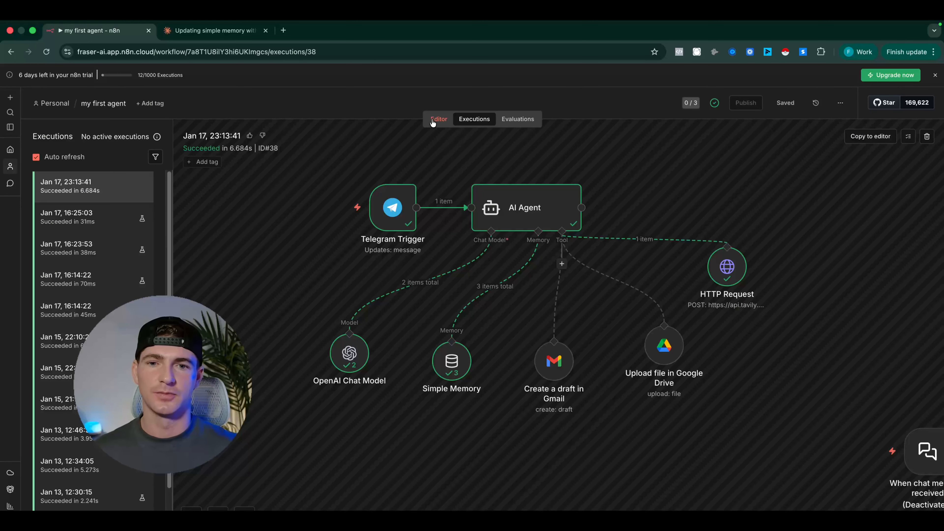
Switch to Telegram to check the n8n Masterclass Bot chat for a reply, and return to the workflow editor in n8n
key("ctrl+Left")
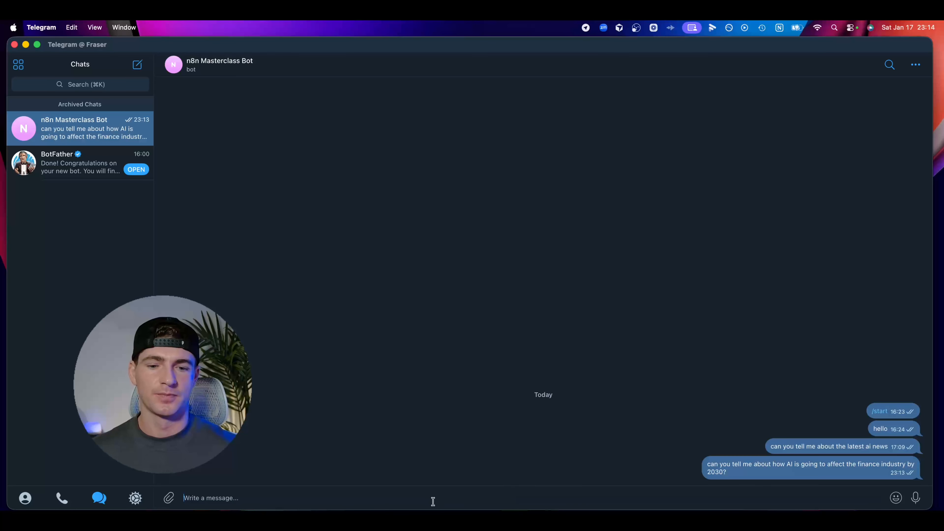
key("ctrl+Right")
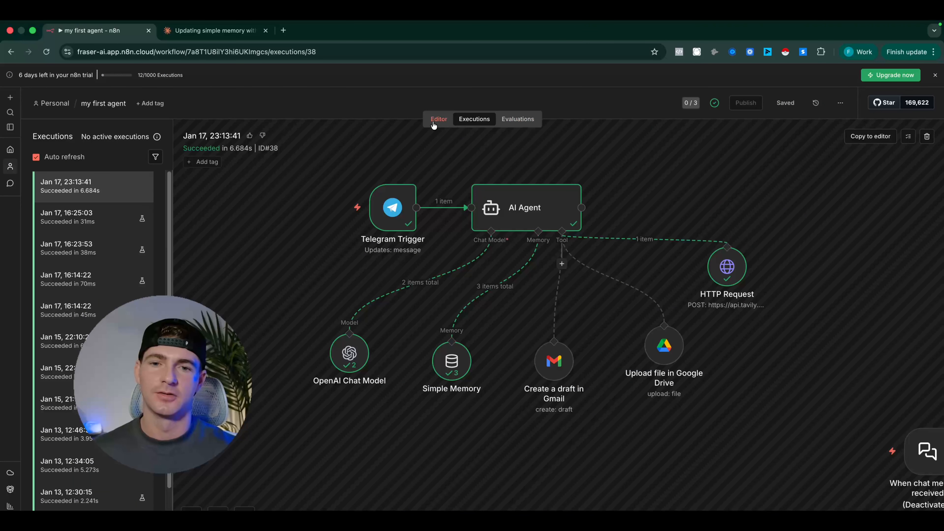
left_click(438, 125)
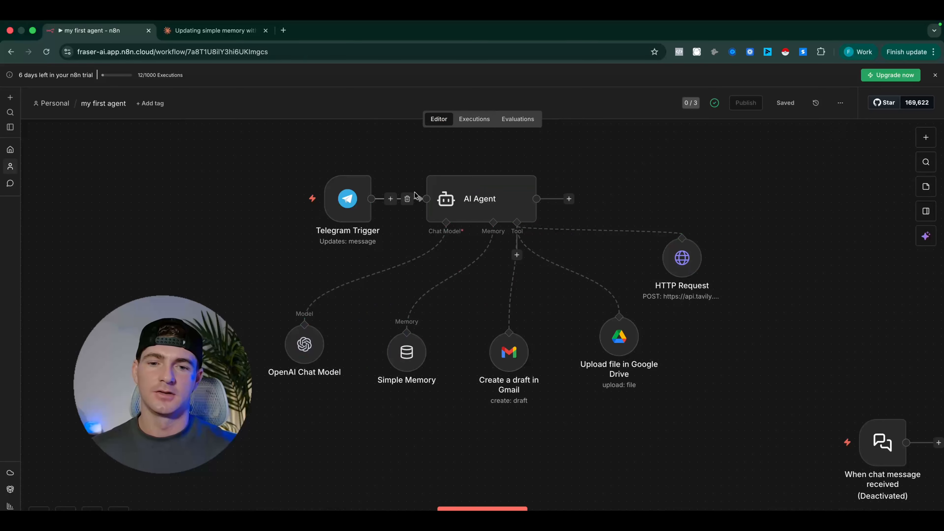
Add a Telegram "Send a text message" node after the AI Agent and close its settings
left_click_drag(682, 257, 690, 281)
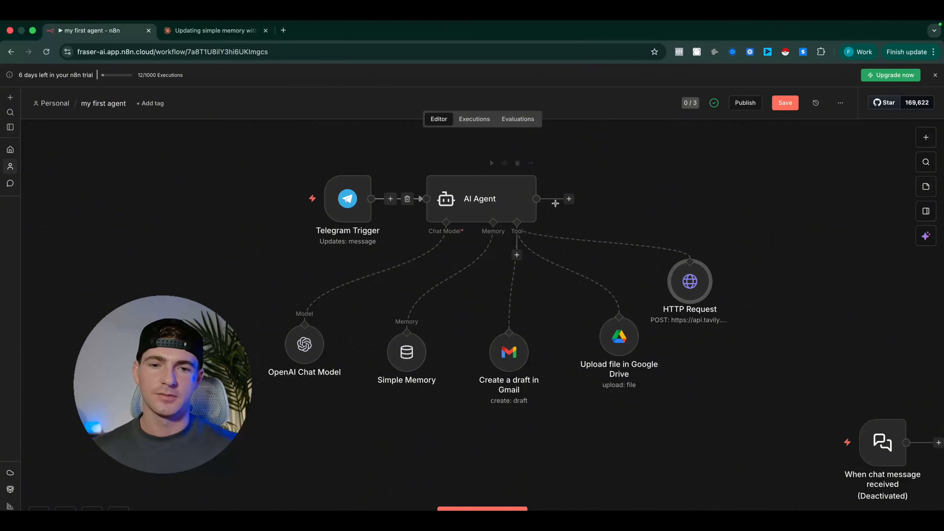
left_click(569, 200)
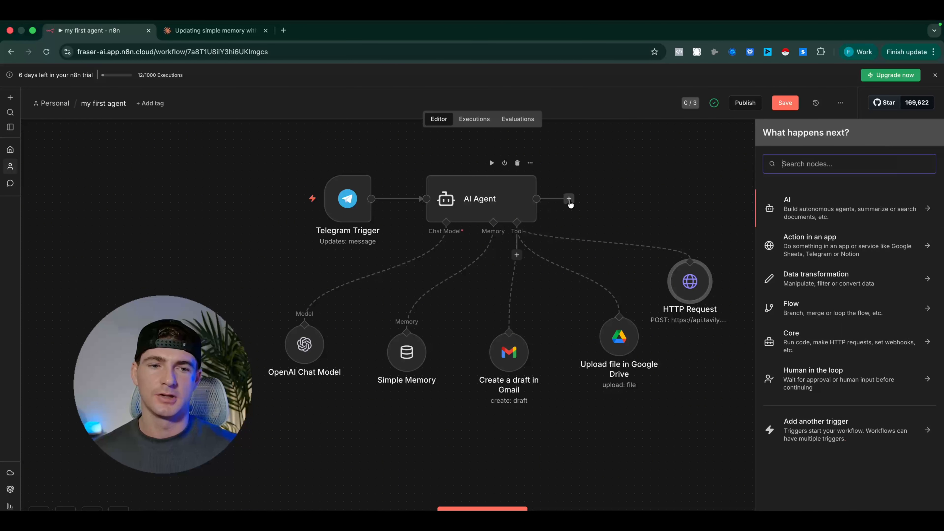
type("telegra")
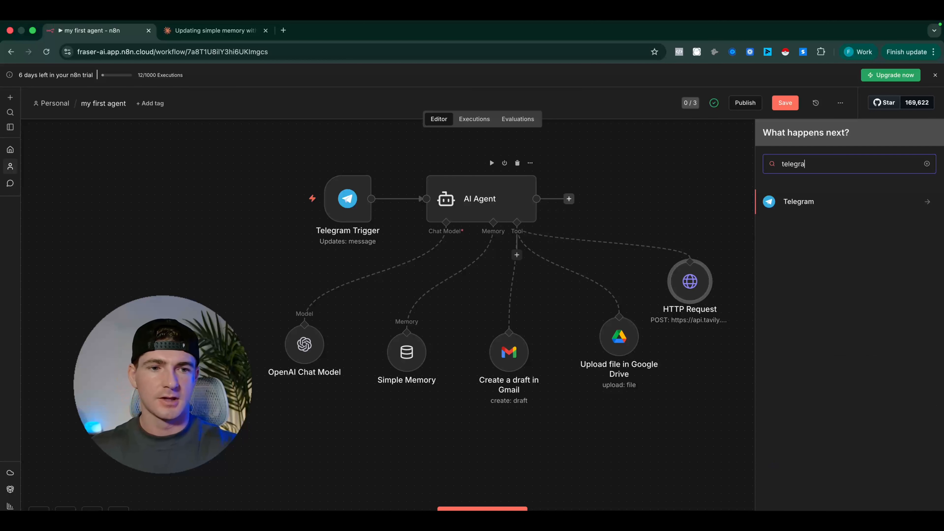
left_click(836, 206)
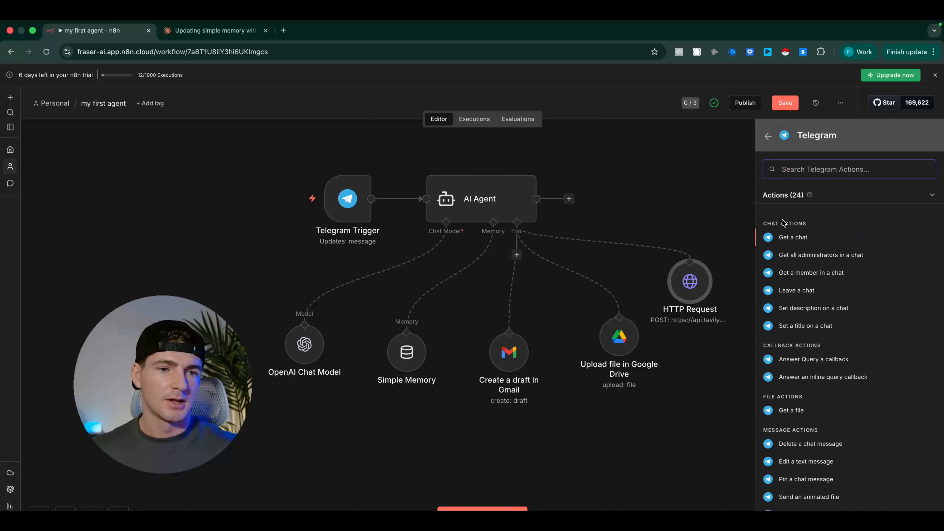
scroll(783, 223, "down", 5)
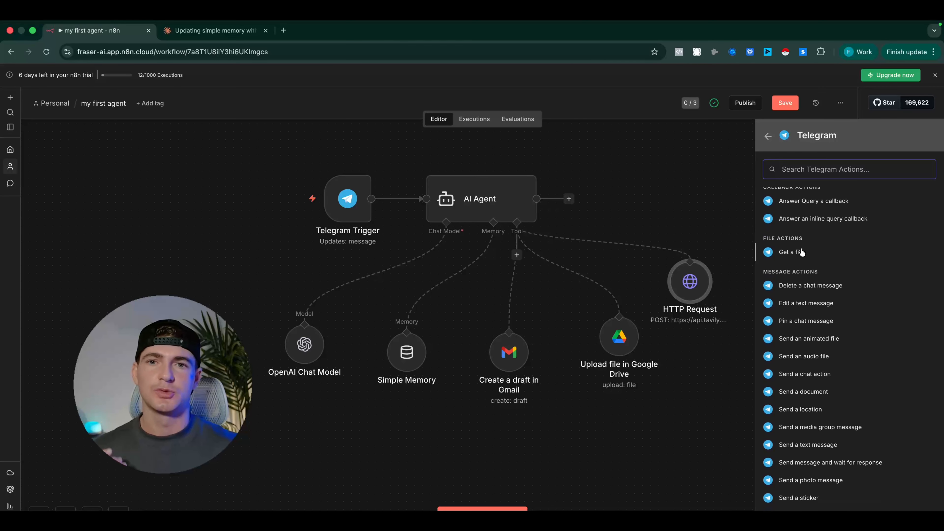
scroll(807, 275, "down", 1)
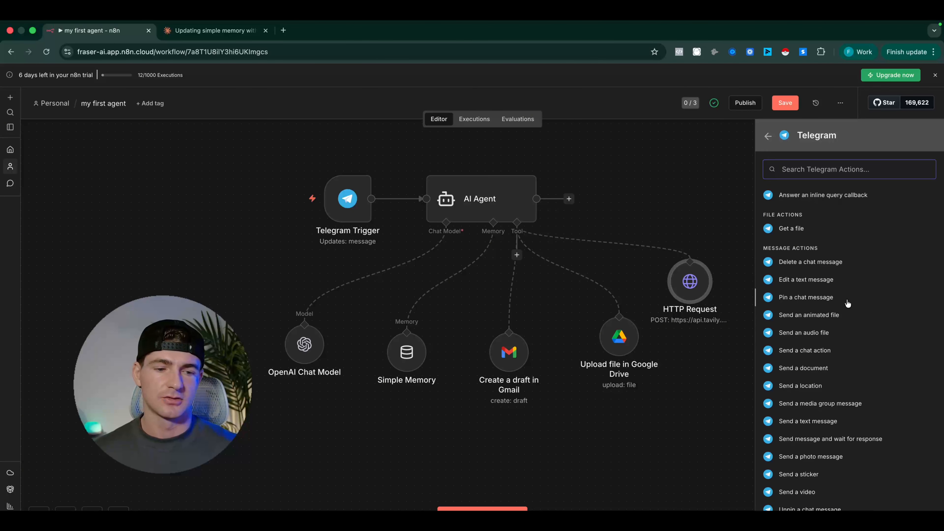
scroll(788, 428, "down", 5)
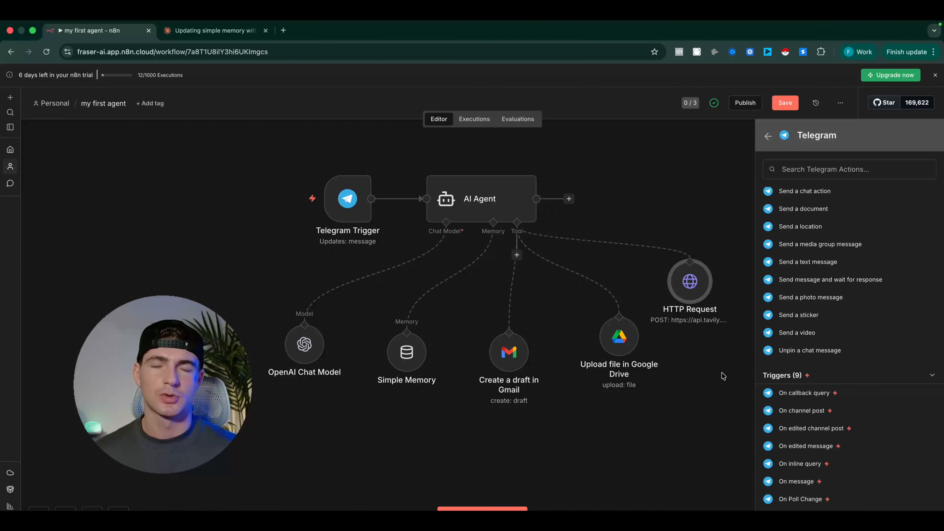
scroll(780, 368, "up", 10)
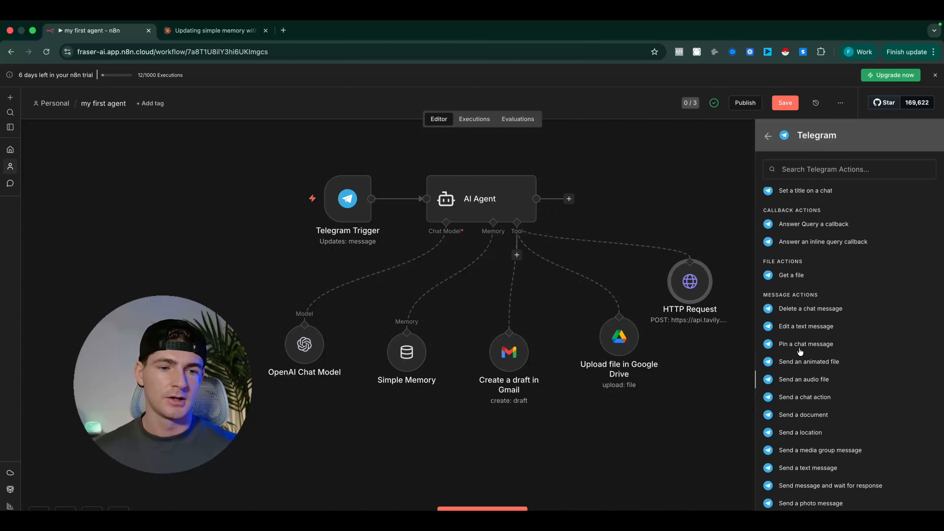
scroll(799, 351, "up", 2)
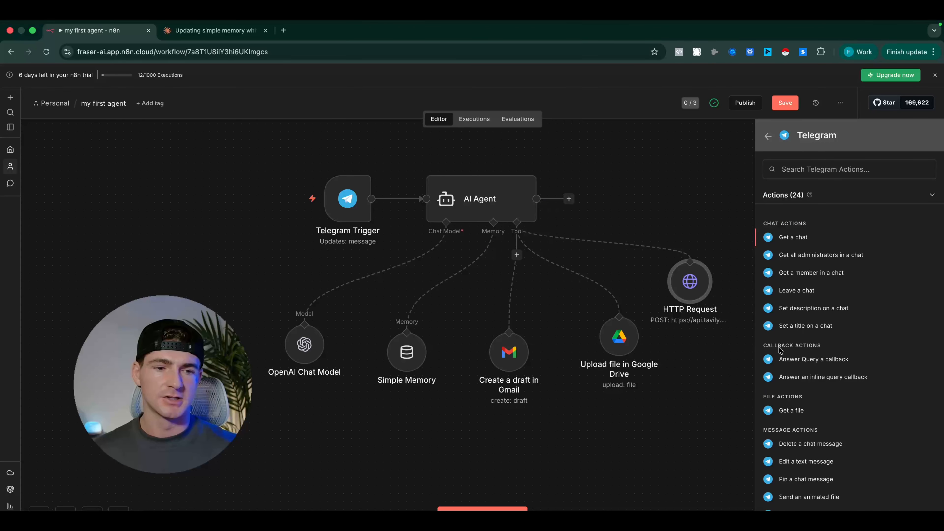
scroll(788, 370, "down", 5)
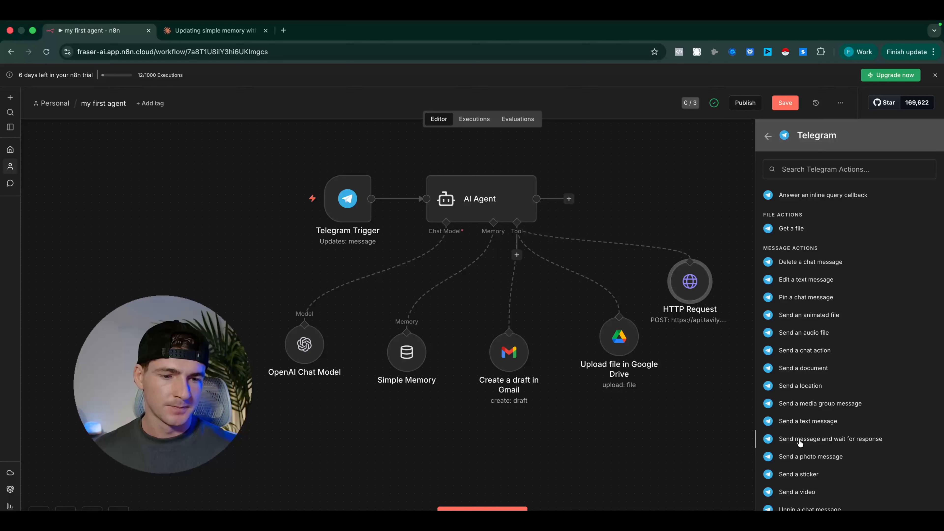
left_click(793, 423)
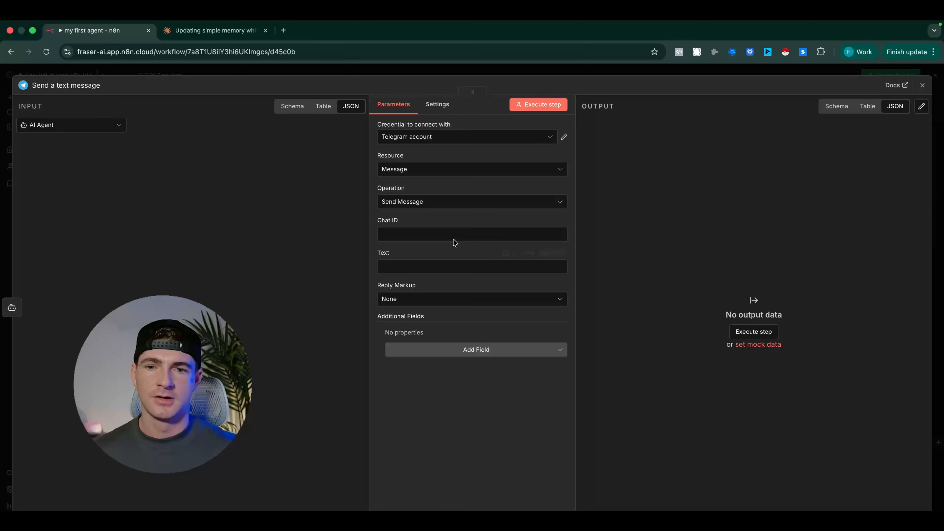
left_click(259, 77)
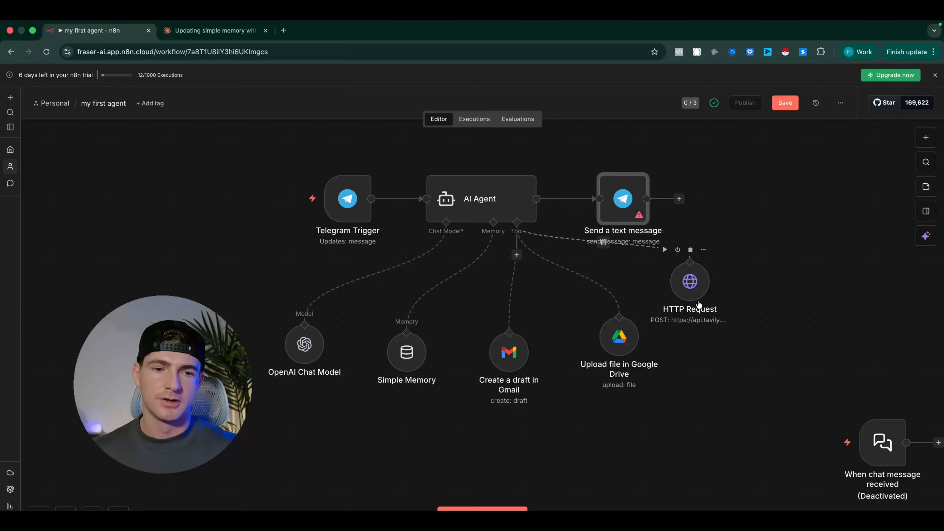
Rearrange the AI Agent's model, memory and tool nodes lower on the canvas to make room for the new node, and save the workflow
left_click_drag(600, 343, 584, 375)
left_click_drag(671, 290, 671, 330)
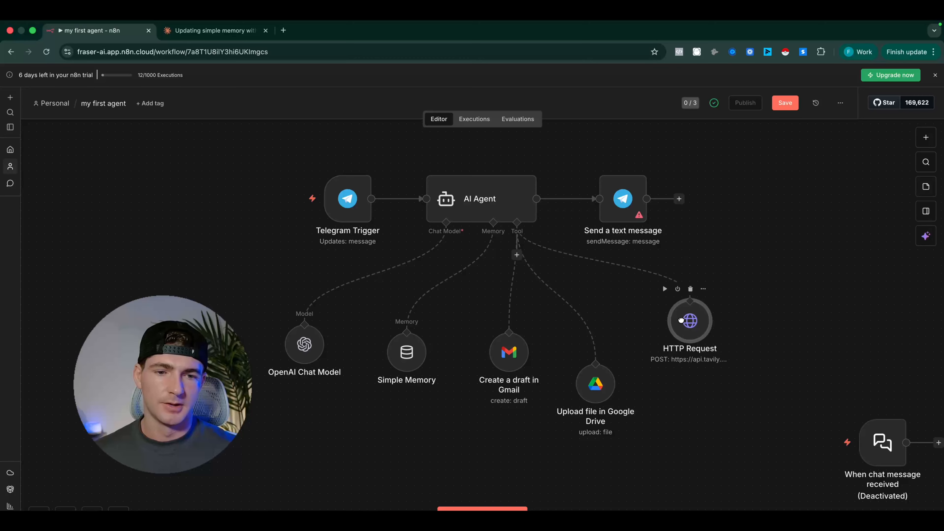
mouse_move(592, 360)
left_mouse_down()
mouse_move(592, 336)
mouse_move(591, 351)
left_mouse_up()
left_click_drag(507, 358, 499, 390)
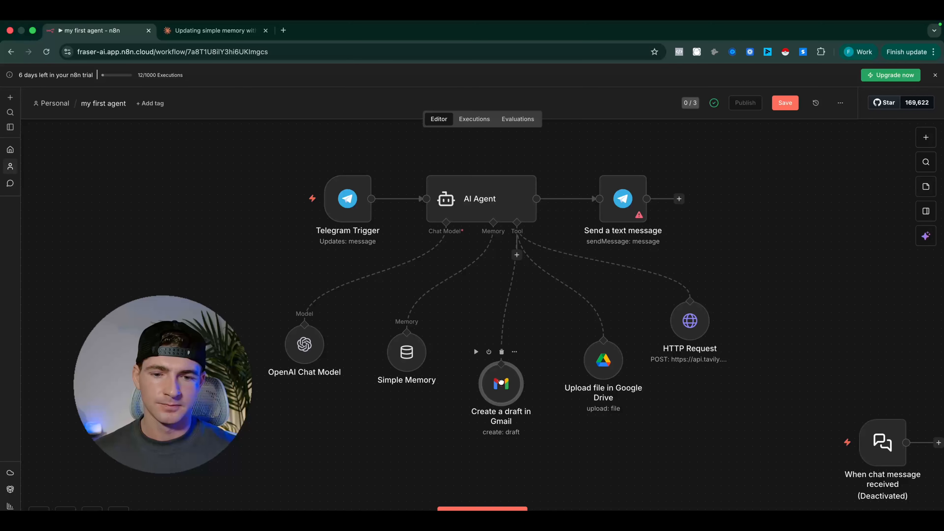
left_click_drag(420, 366, 420, 397)
left_click_drag(305, 345, 305, 369)
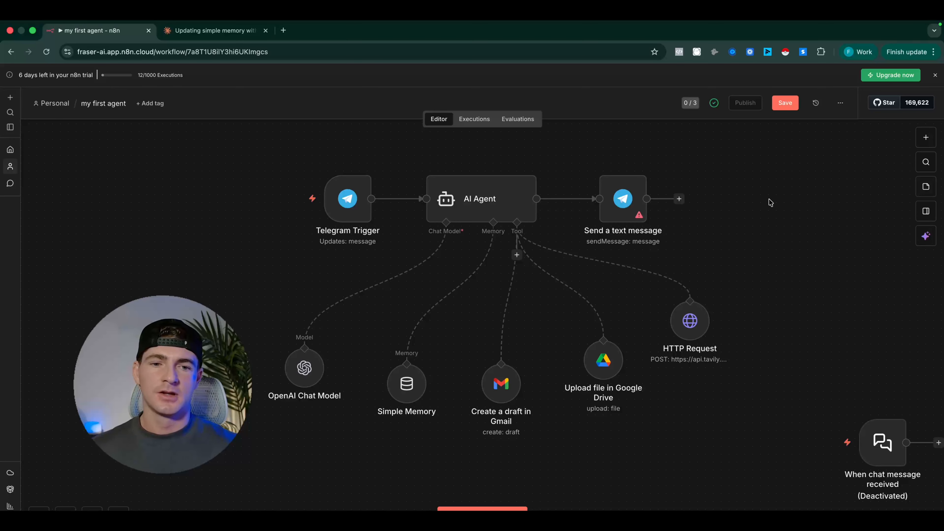
left_click(786, 103)
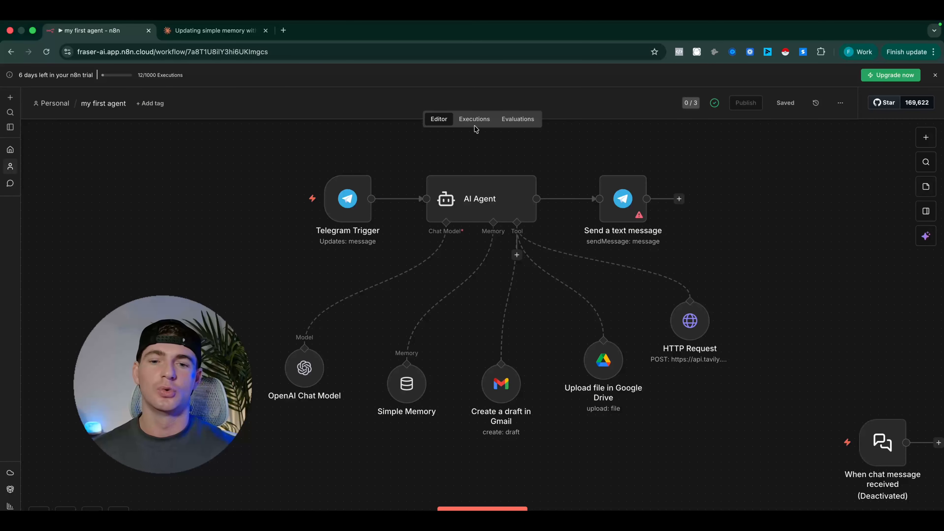
Copy the Jan 17, 23:13:41 execution's data into the workflow editor
mouse_move(411, 201)
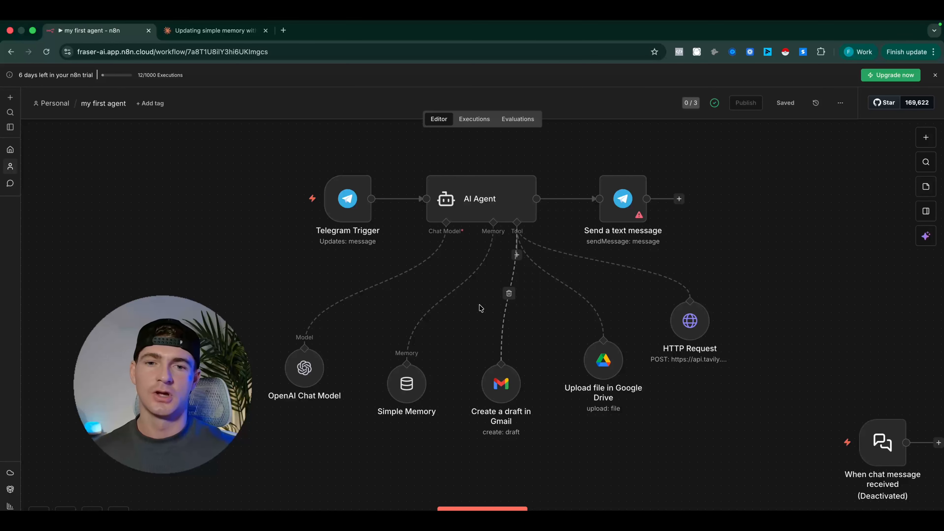
mouse_move(481, 197)
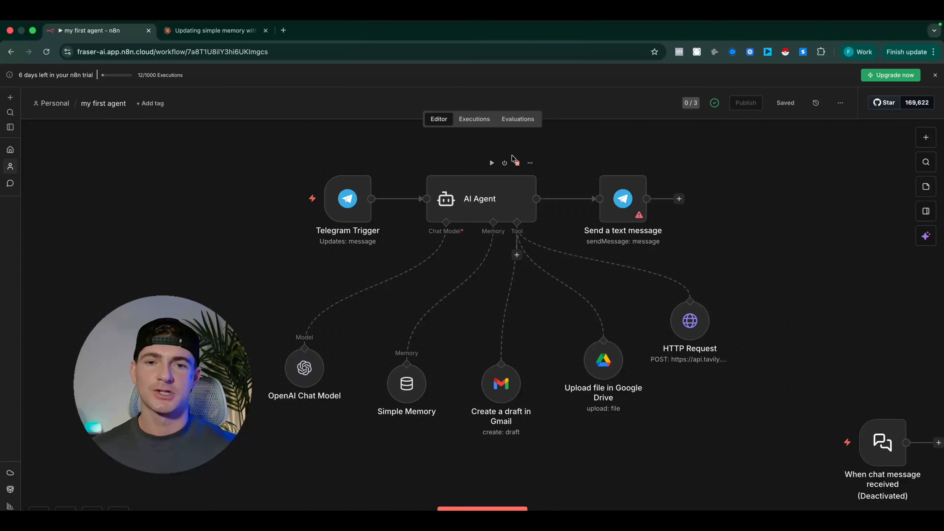
left_click(475, 122)
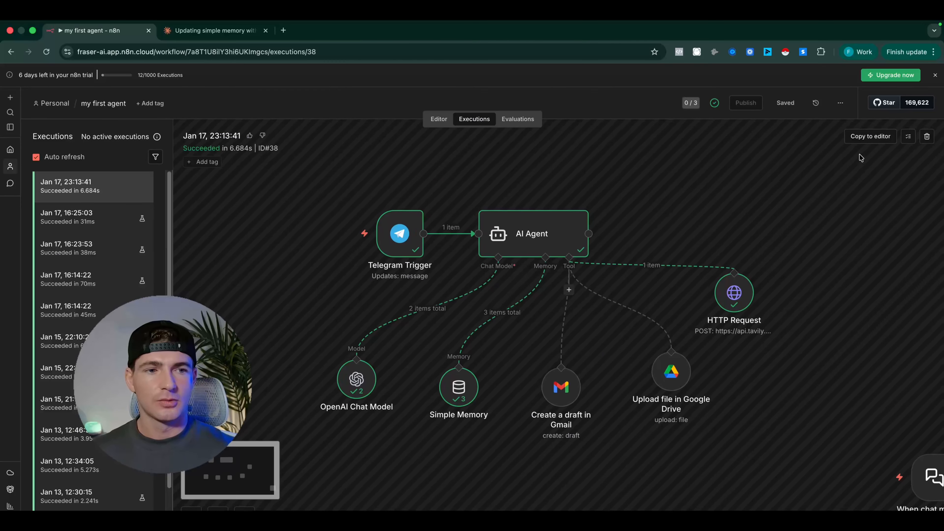
left_click(873, 140)
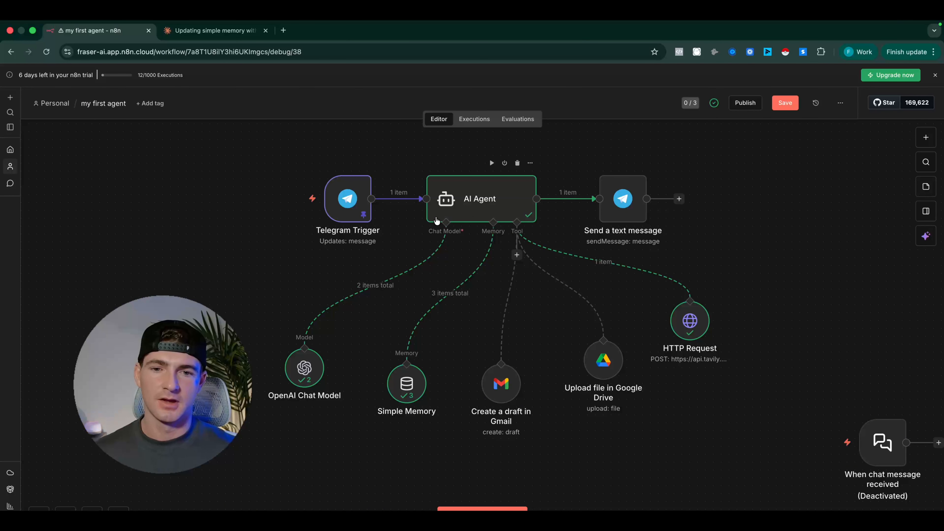
Inspect the AI Agent's JSON output and pin that output data on the node
double_click(490, 202)
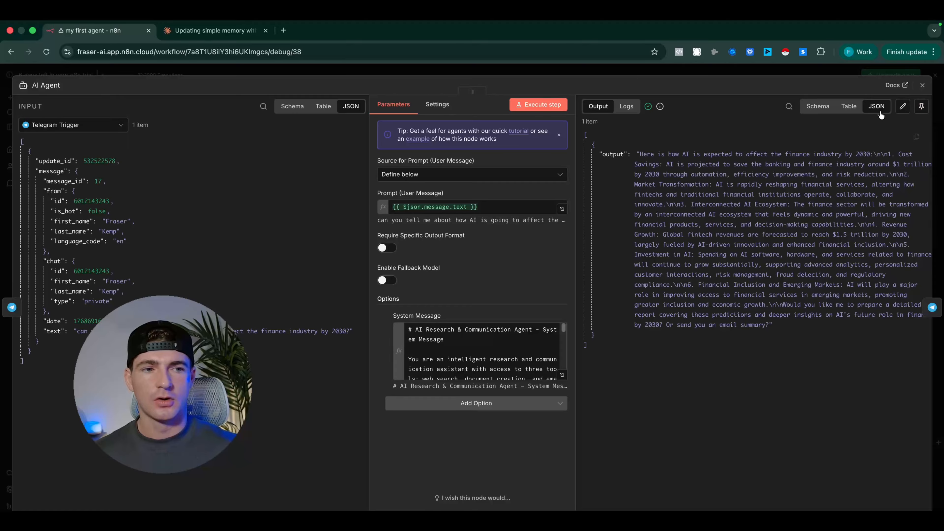
left_click(627, 75)
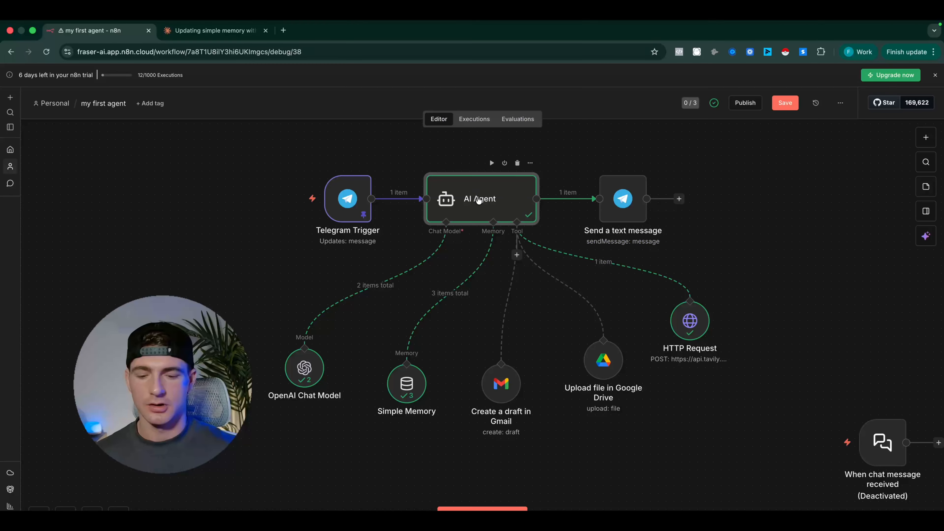
mouse_move(479, 200)
key("p")
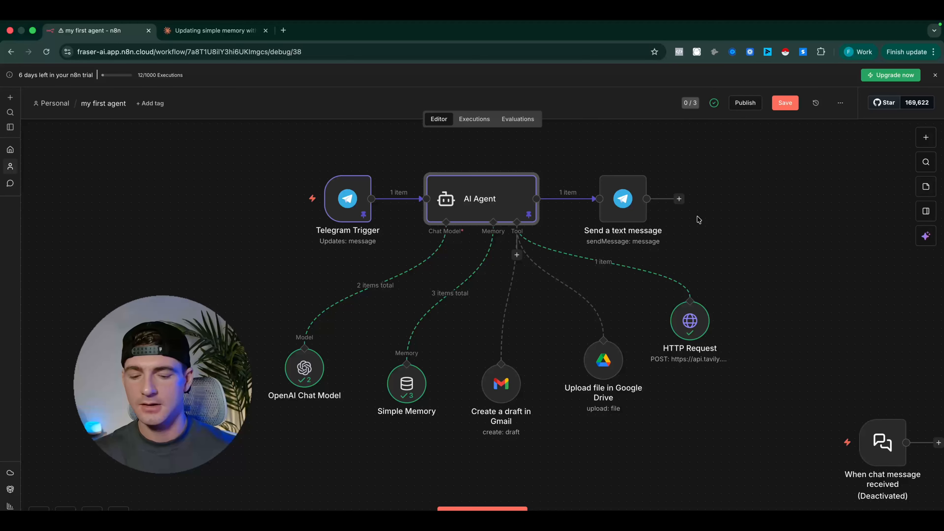
key("p")
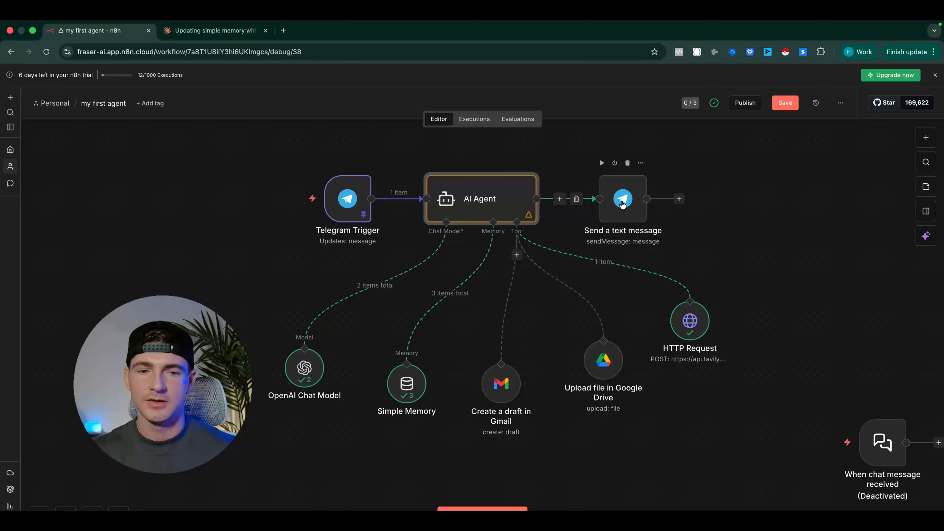
left_click(405, 384)
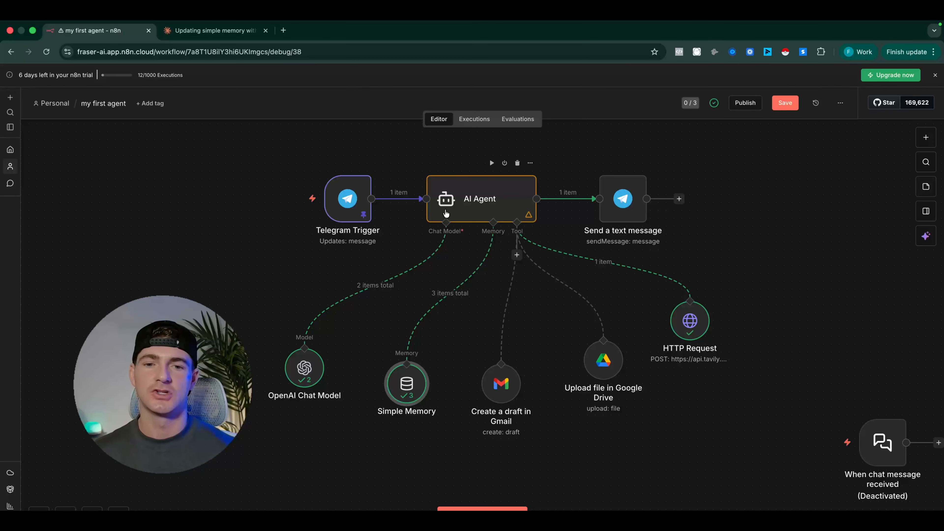
left_click(481, 202)
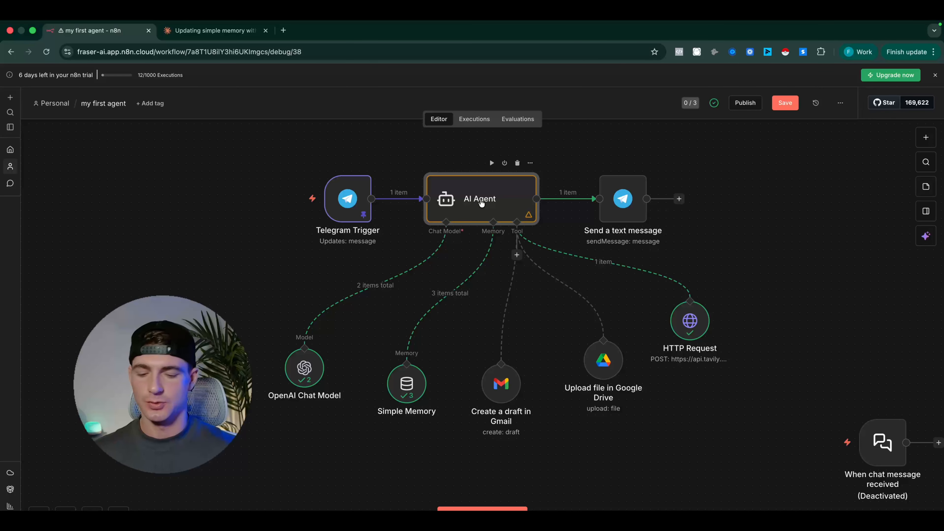
key("p")
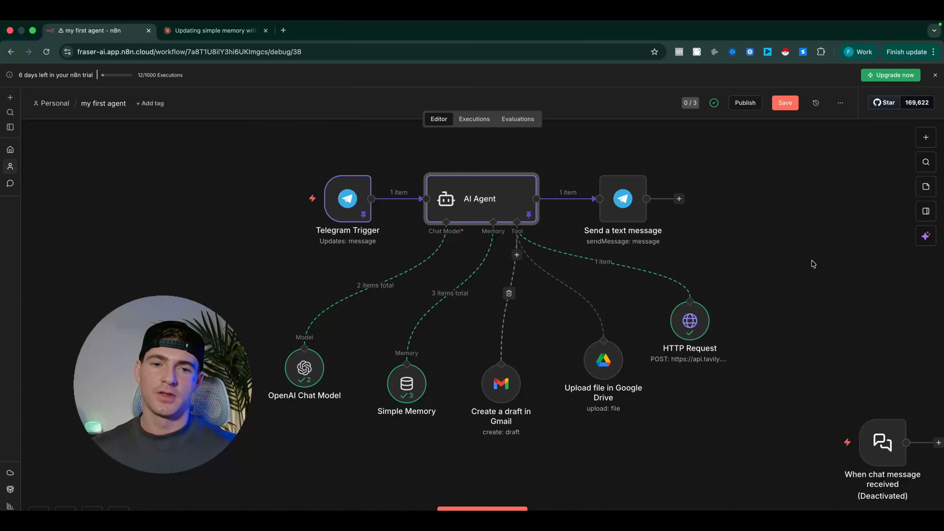
Review the pinned output in the AI Agent's settings, close them and save the workflow
left_click(543, 234)
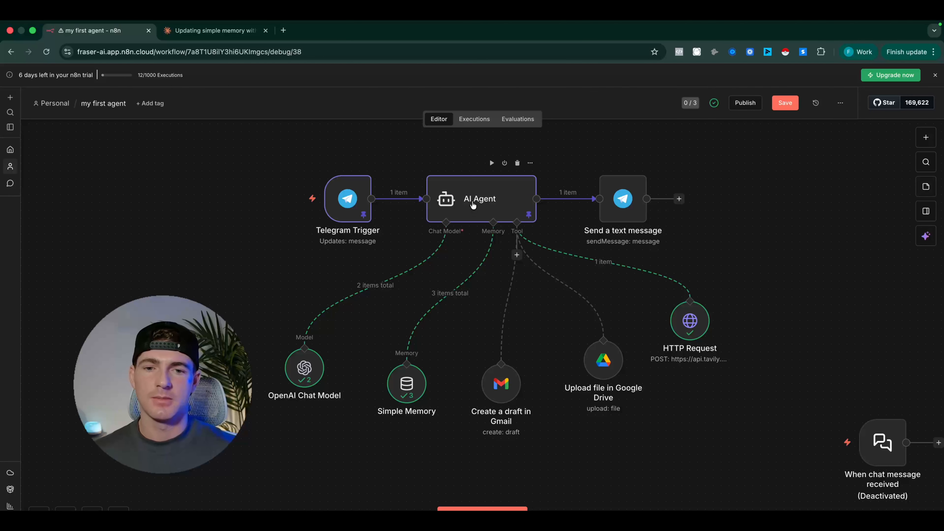
double_click(472, 208)
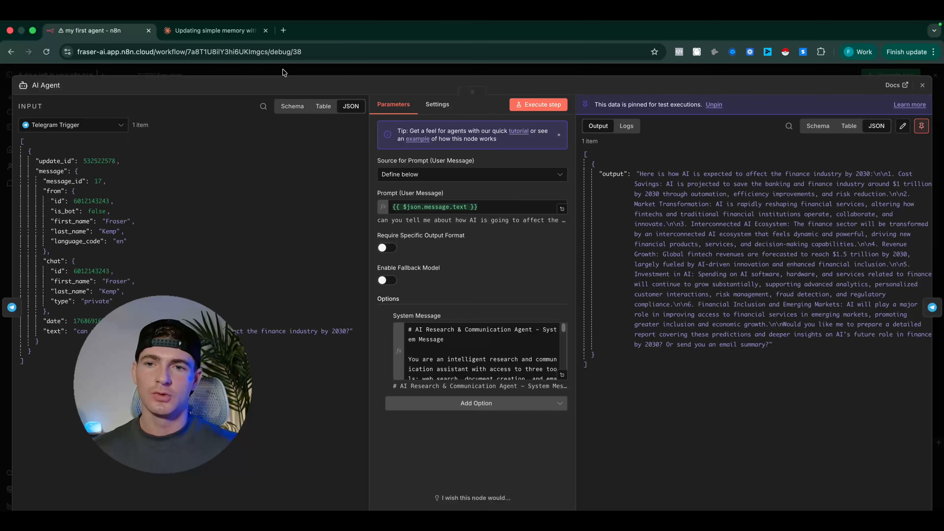
left_click(284, 71)
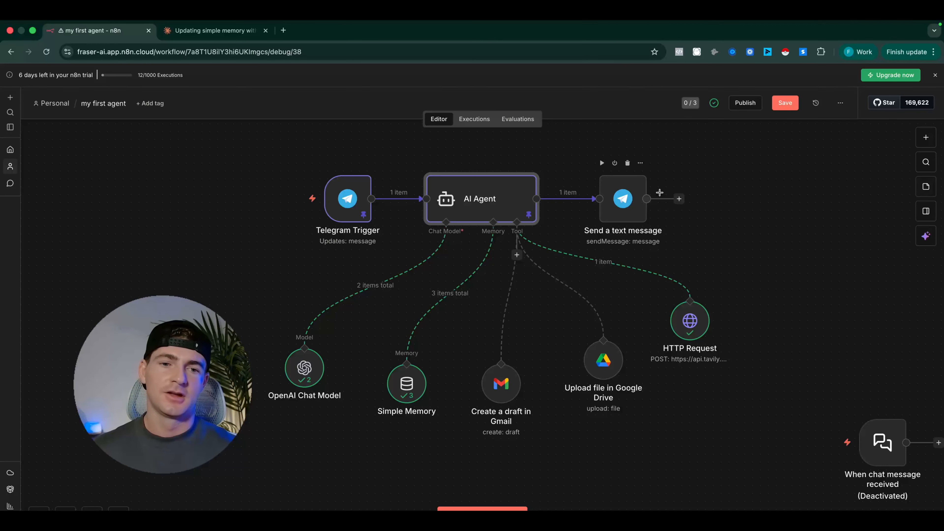
left_click(721, 222)
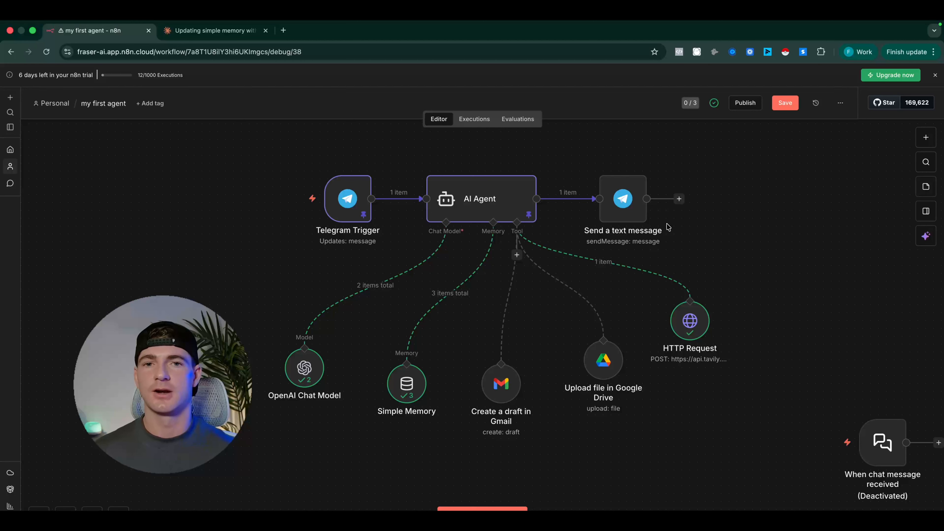
key("ctrl+s")
mouse_move(621, 205)
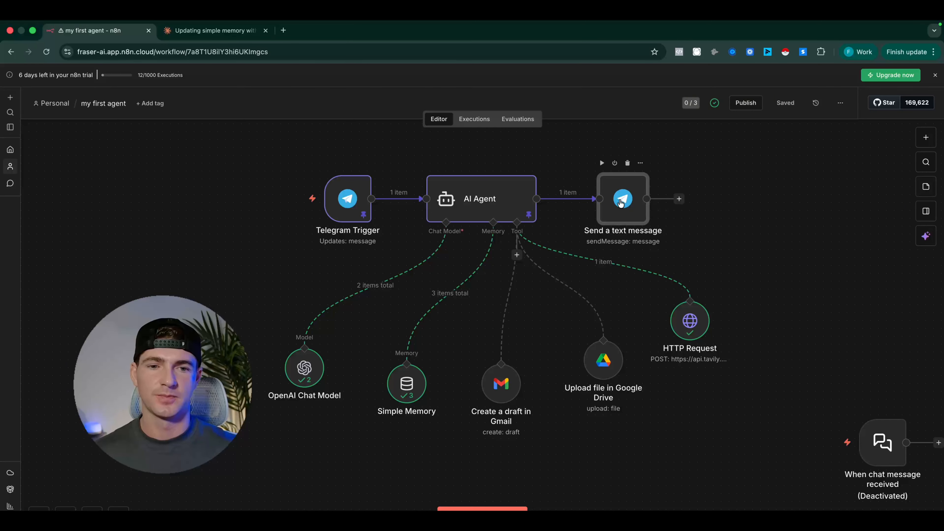
In the Send a text message node, map Chat ID to the Telegram Trigger's chat id, {{ $('Telegram Trigger').item.json.message.chat.id }}
double_click(621, 202)
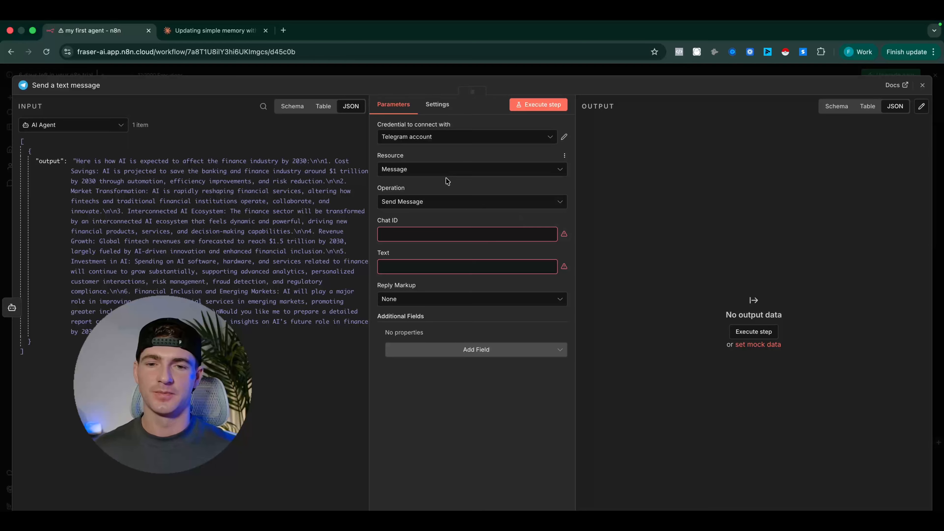
left_click(430, 235)
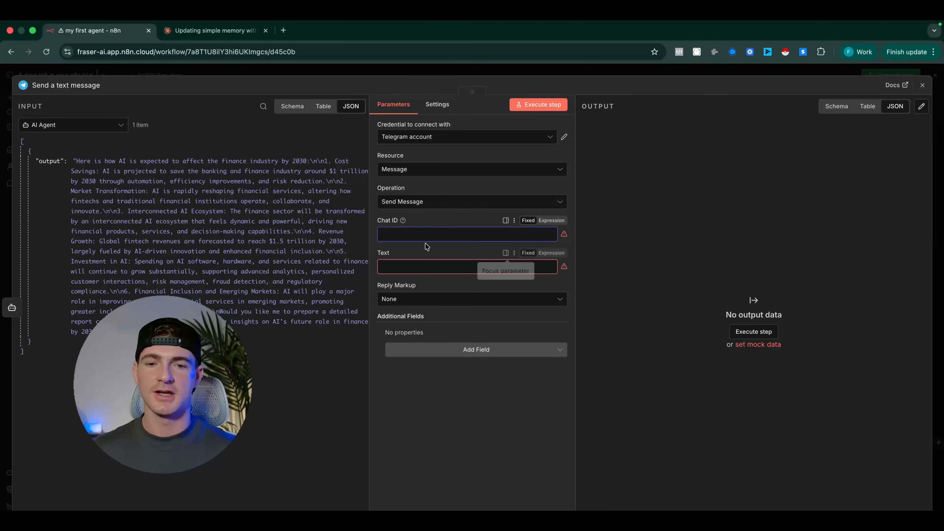
mouse_move(402, 221)
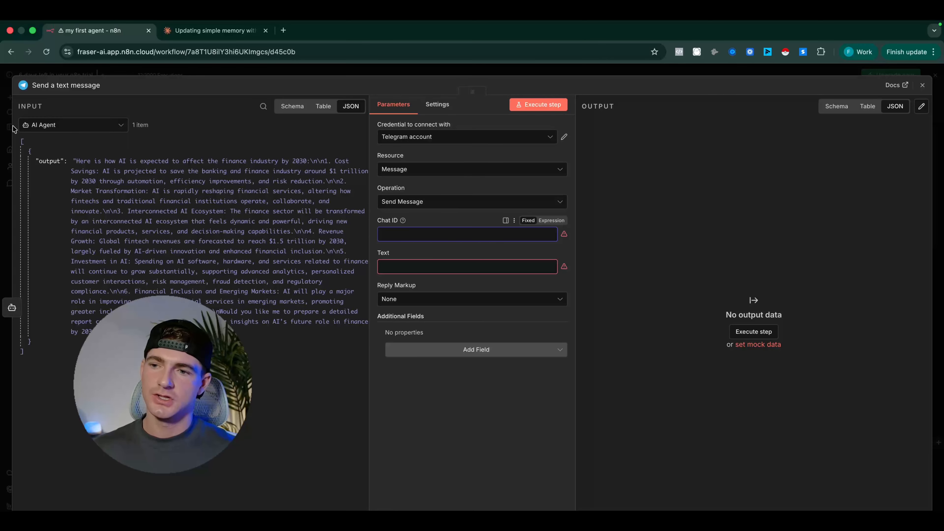
left_click(122, 127)
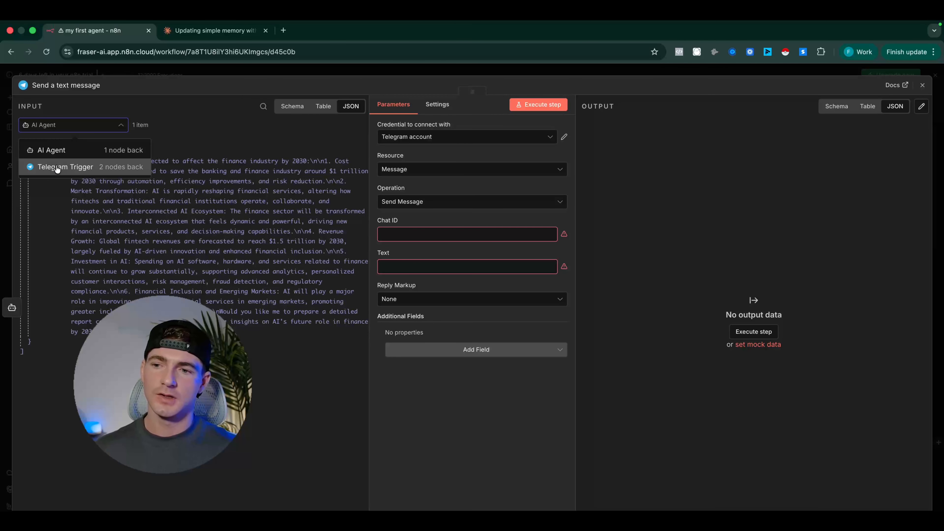
left_click(79, 169)
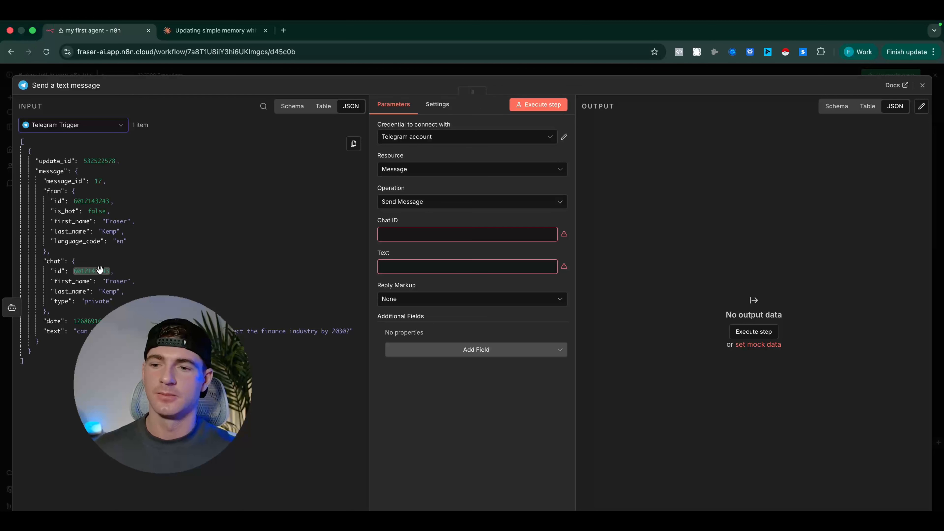
left_click(399, 236)
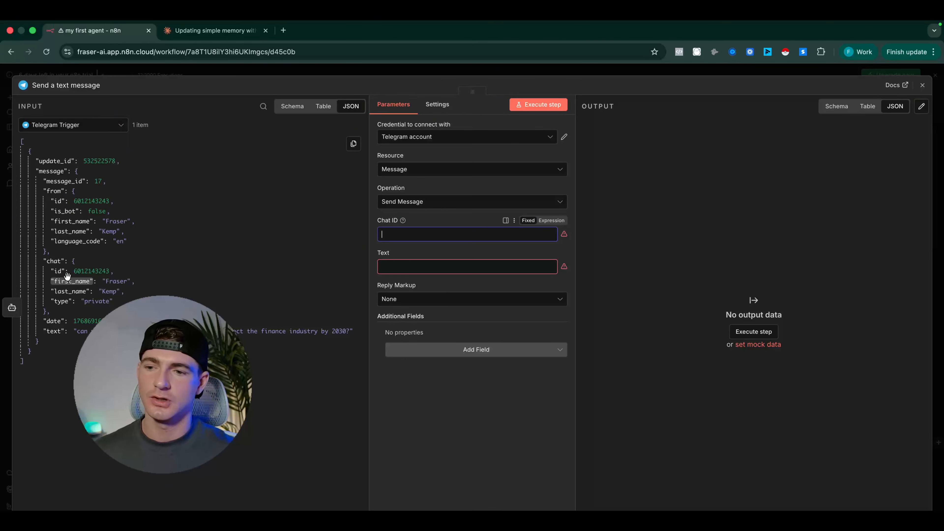
left_click_drag(58, 271, 413, 238)
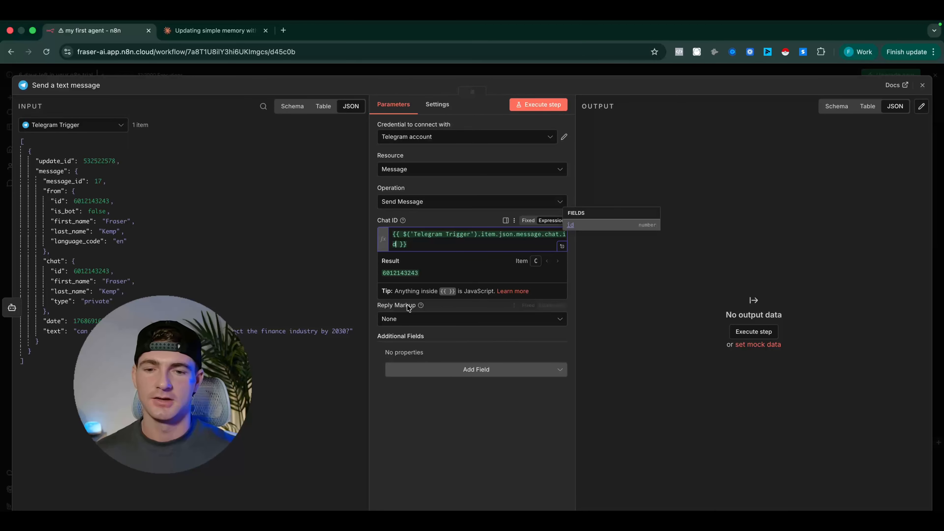
left_click_drag(432, 273, 375, 276)
left_click(375, 276)
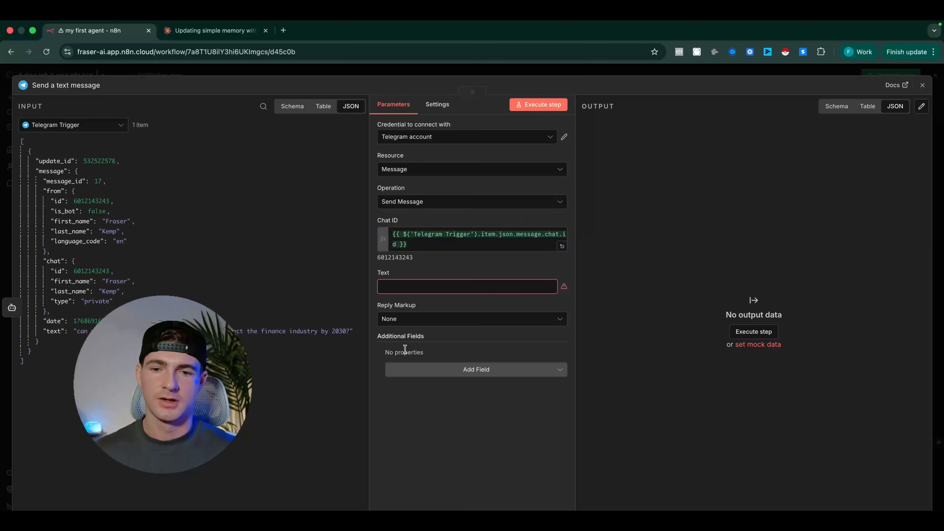
Map the message Text to the AI Agent's output with the expression {{ $json.output }}
left_click(419, 285)
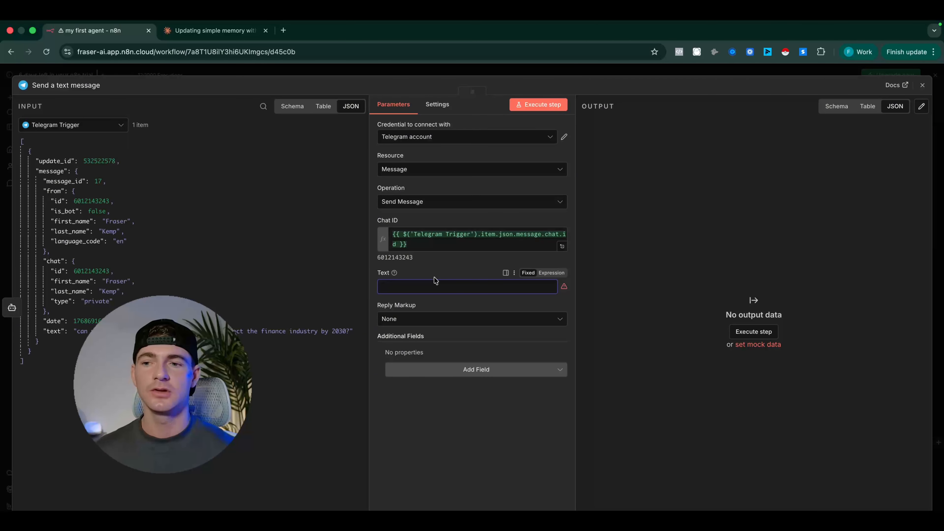
left_click(119, 126)
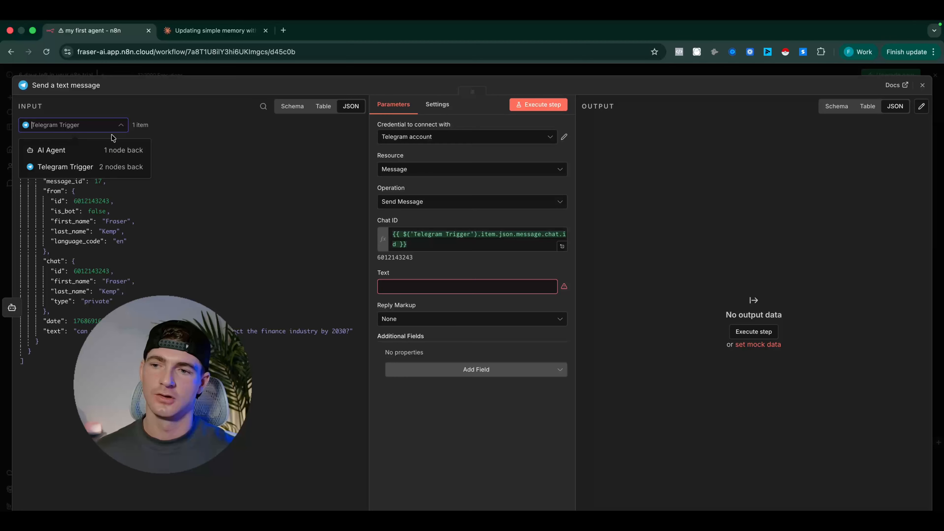
left_click(85, 151)
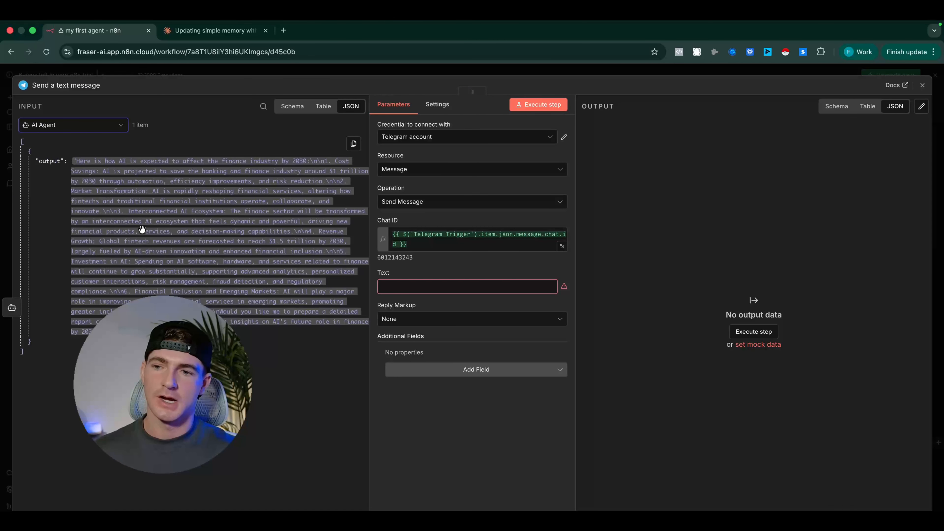
left_click_drag(212, 278, 424, 287)
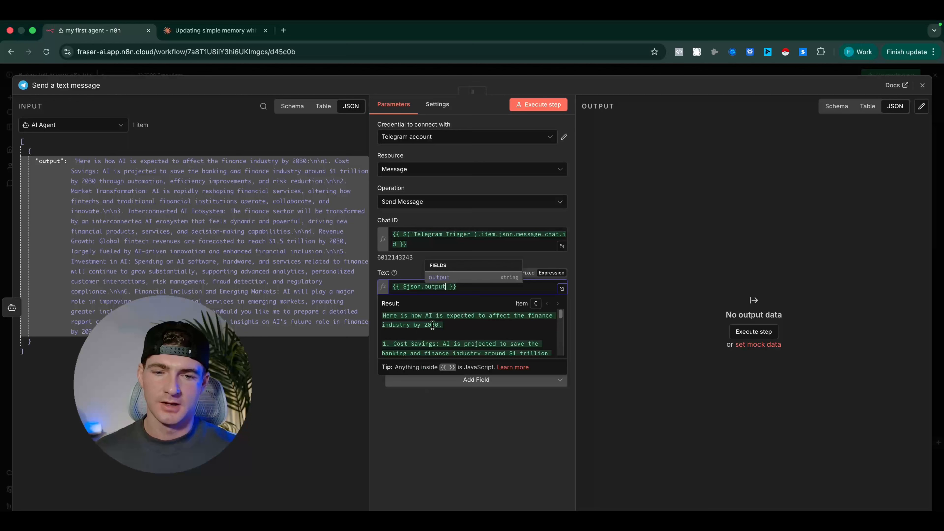
scroll(433, 324, "down", 5)
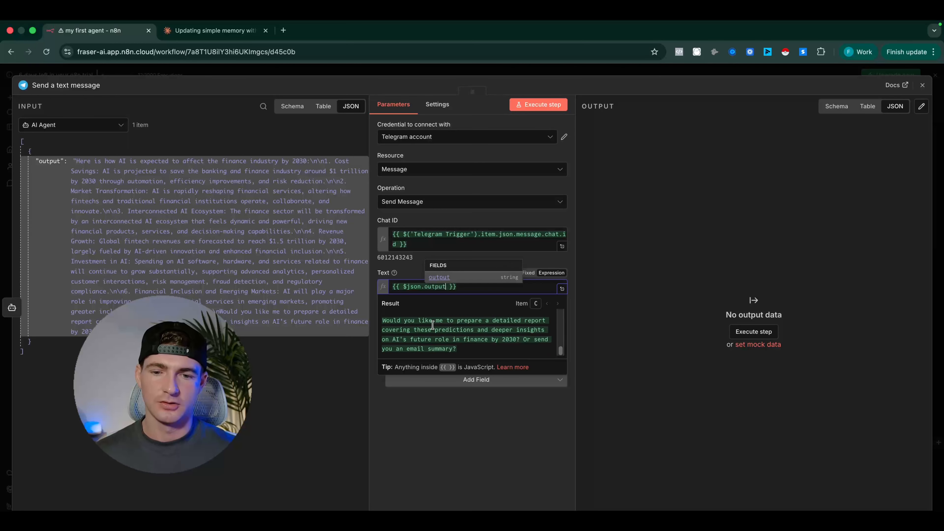
scroll(433, 324, "up", 5)
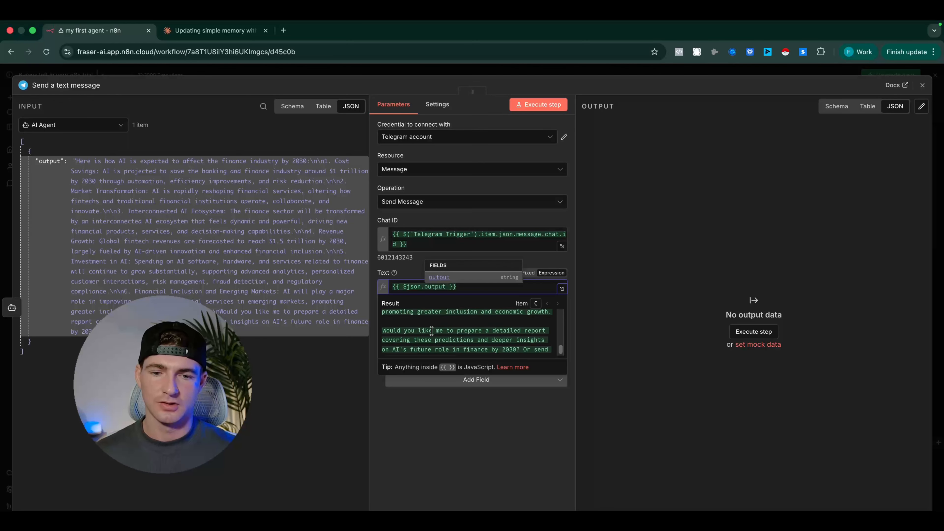
left_click(429, 443)
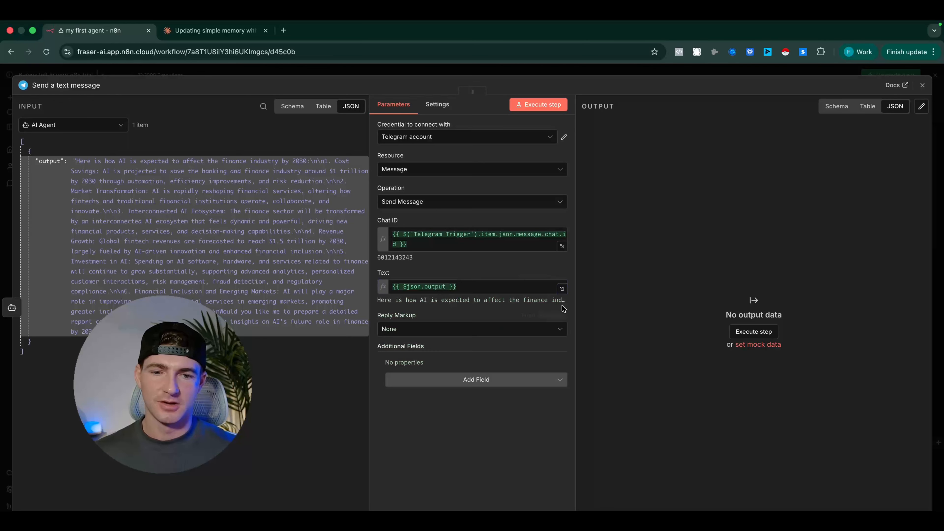
Review the Text expression's full result in the expanded expression editor, and return to the workflow canvas
left_click(563, 290)
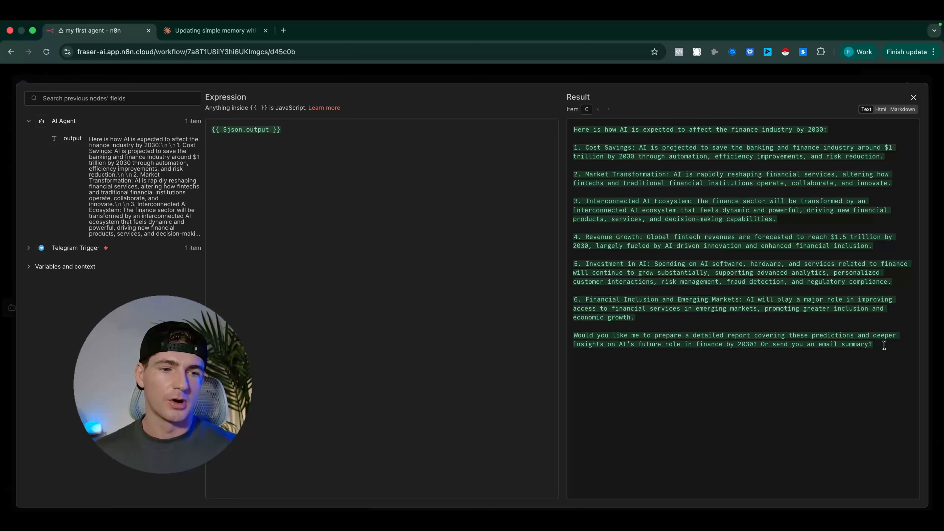
left_click_drag(887, 344, 574, 124)
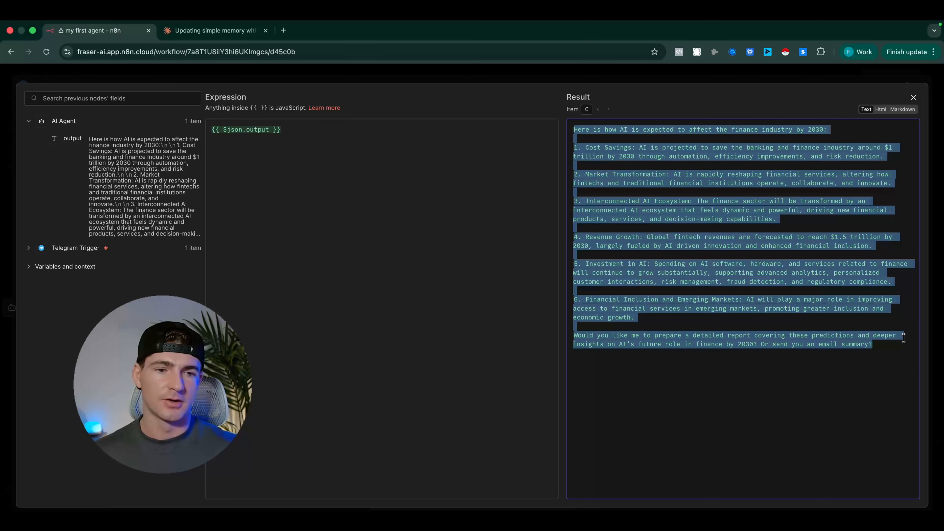
left_click(734, 401)
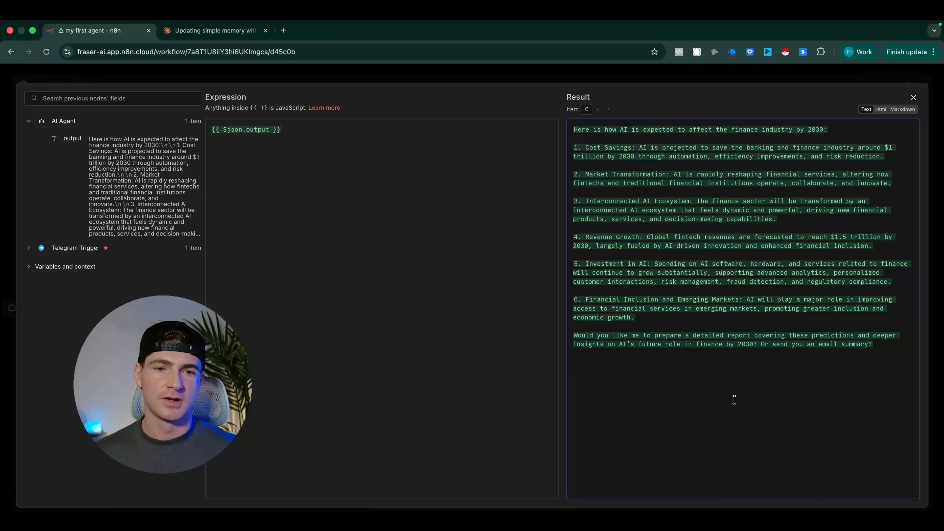
left_click(483, 79)
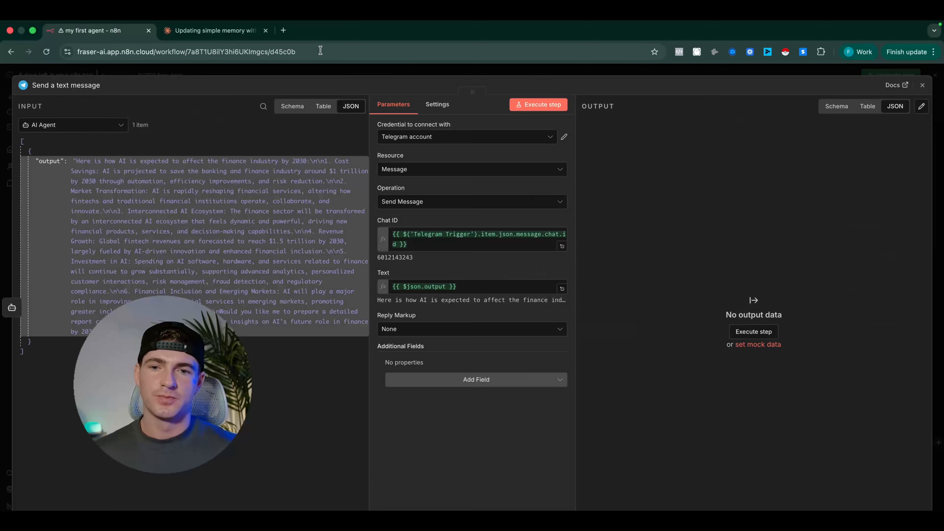
left_click(385, 71)
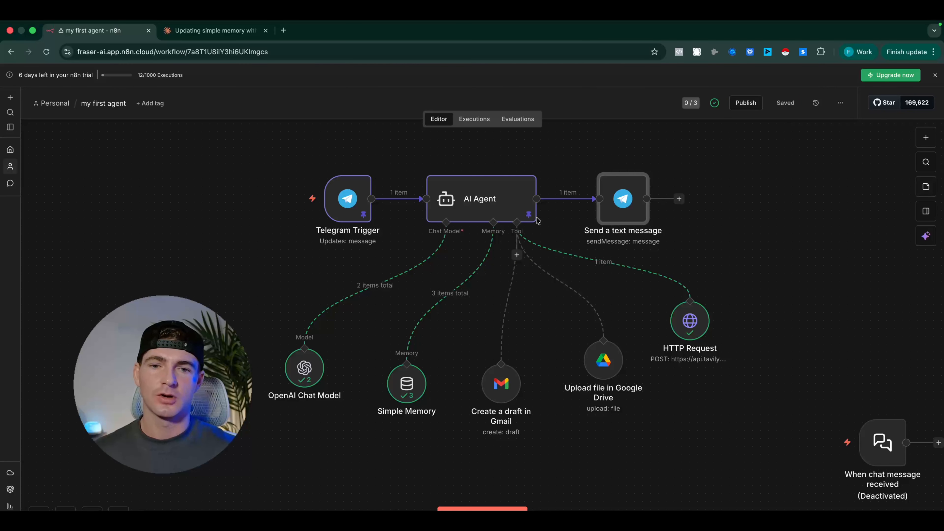
Execute the workflow with the pinned data and inspect the Send a text message node's JSON output
left_click(482, 508)
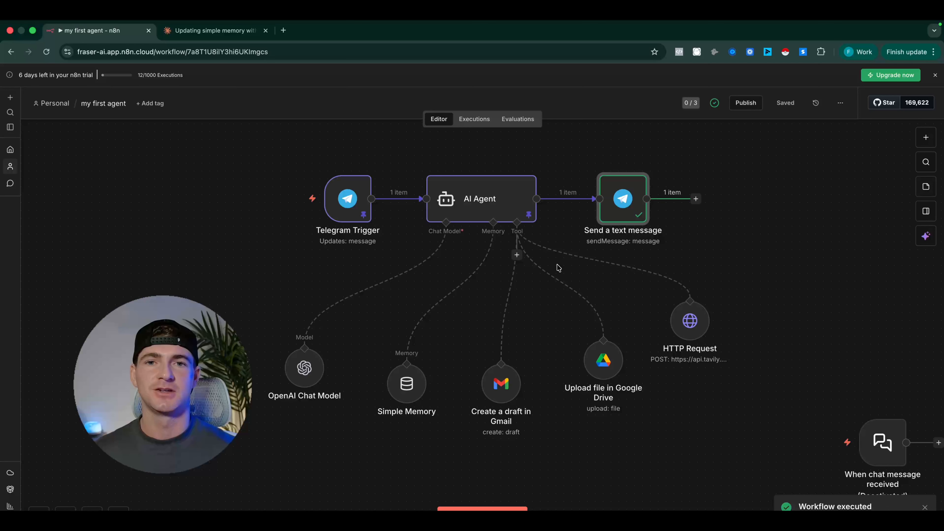
double_click(624, 203)
scroll(703, 347, "down", 3)
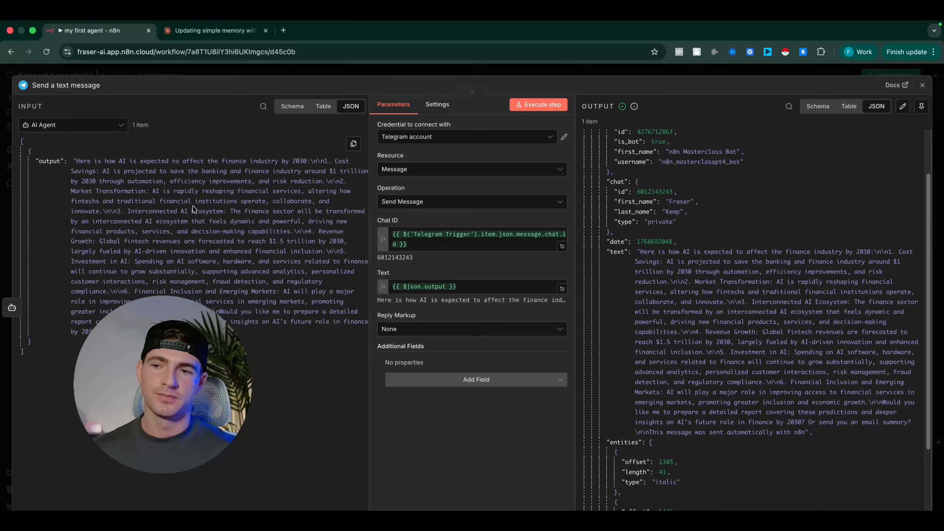
left_click(413, 71)
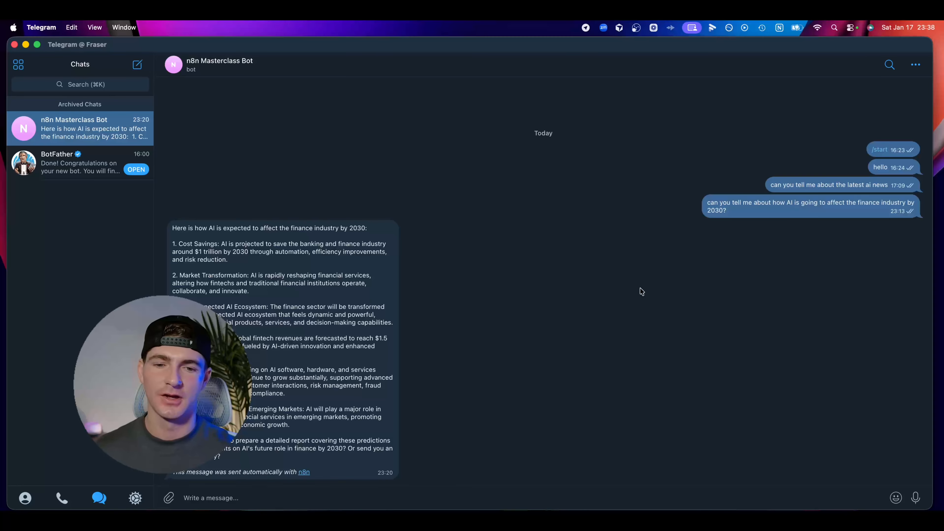
Back in n8n, unpin the data on the Telegram Trigger and AI Agent nodes, and save the workflow
key("ctrl+Right")
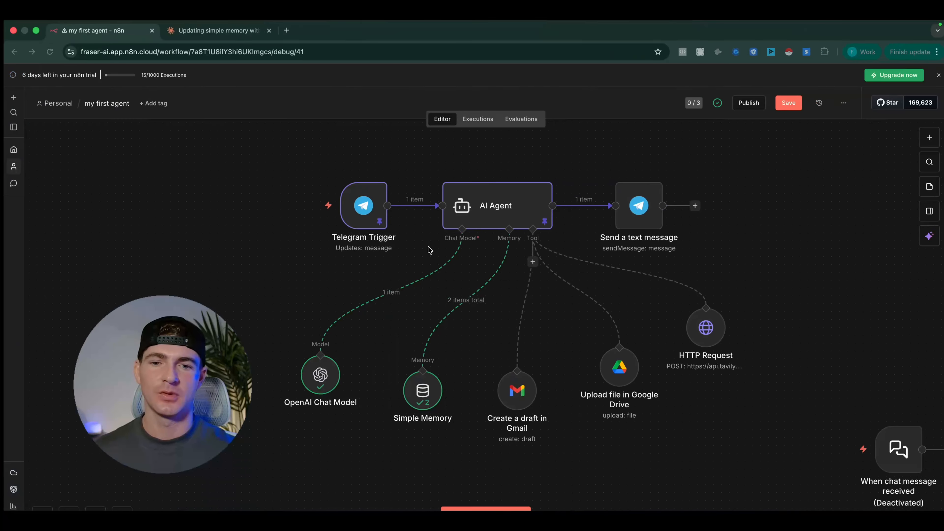
left_click(355, 207)
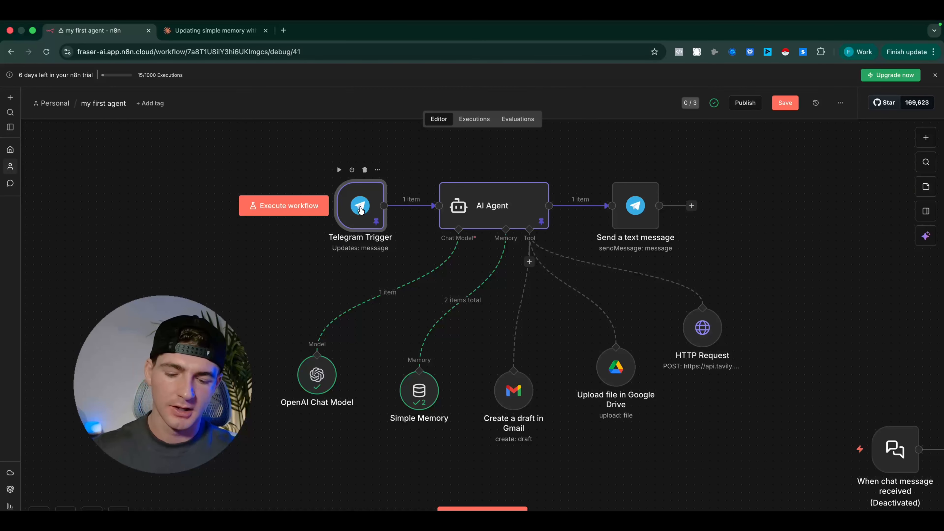
key("p")
left_click(455, 205)
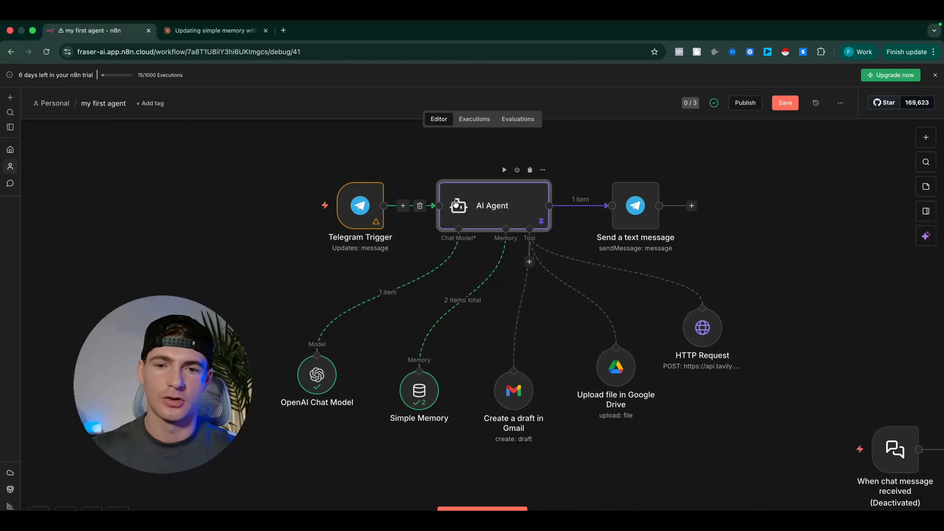
double_click(454, 201)
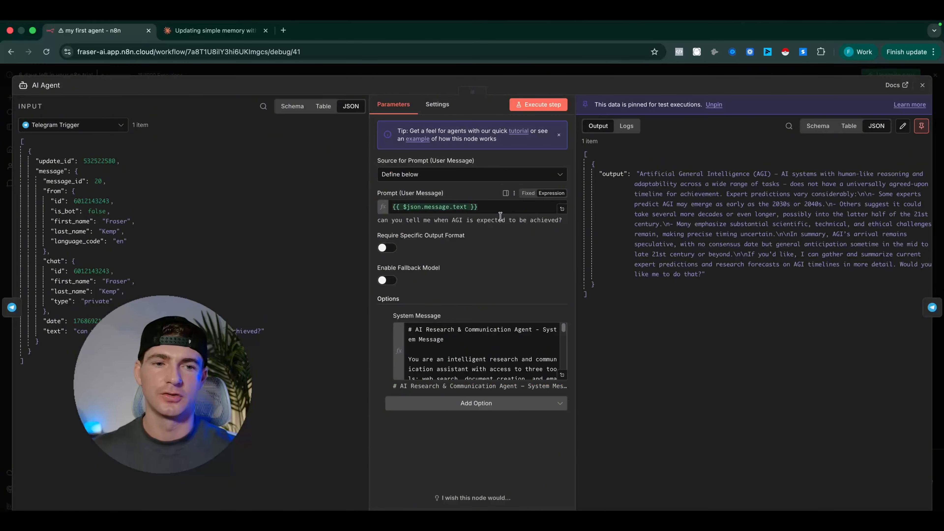
left_click(923, 129)
left_click(622, 73)
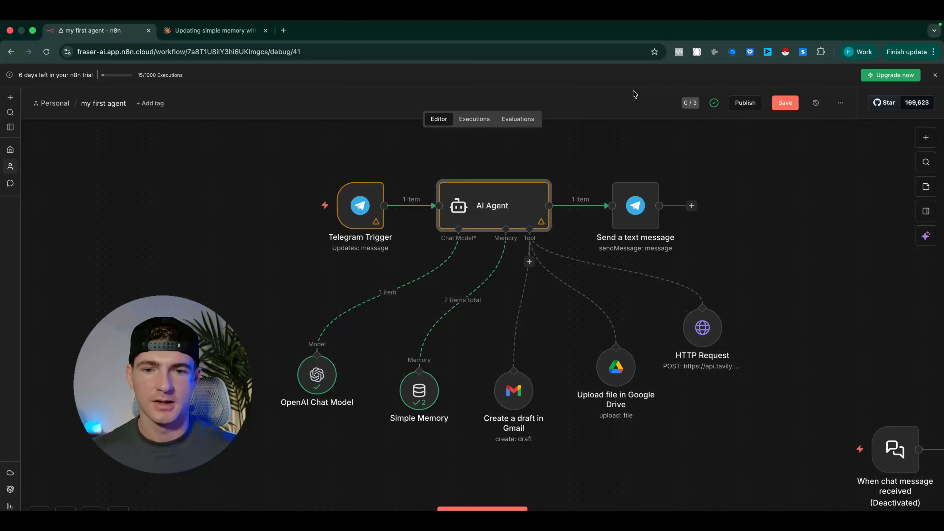
left_click(782, 101)
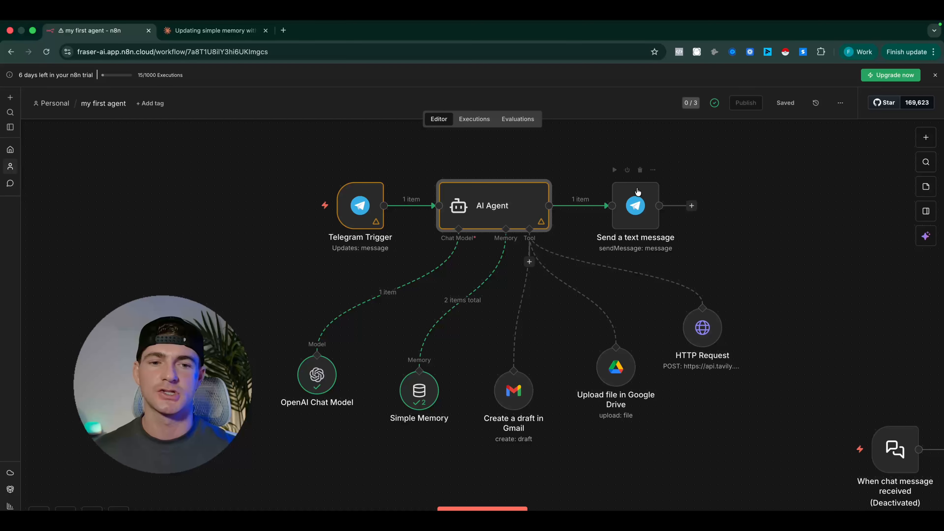
Reload the workflow page to clear the earlier run data from the canvas
left_click_drag(563, 171, 725, 272)
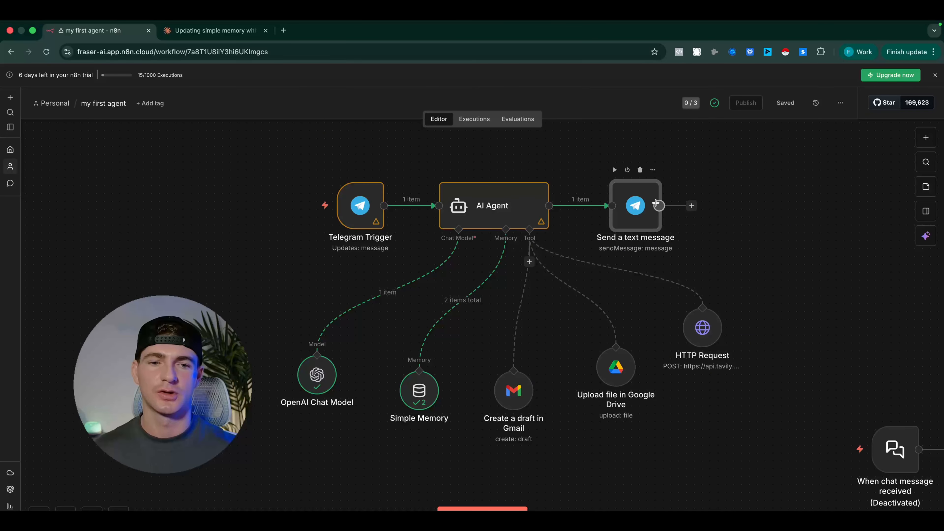
left_click(685, 224)
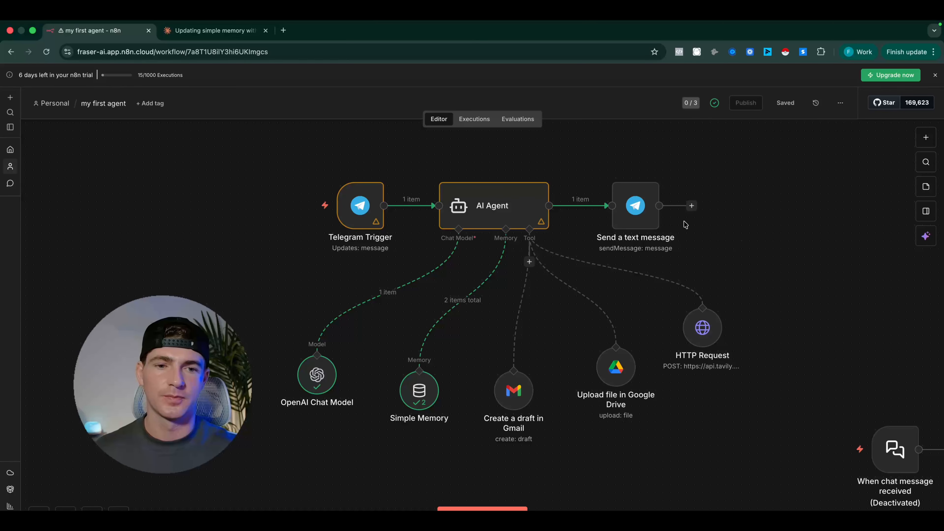
left_click(46, 52)
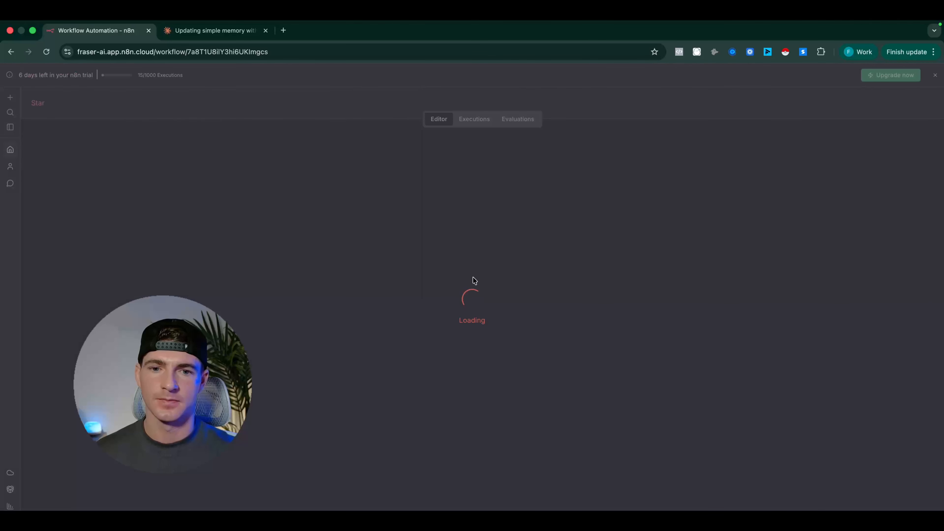
scroll(484, 339, "left", 4)
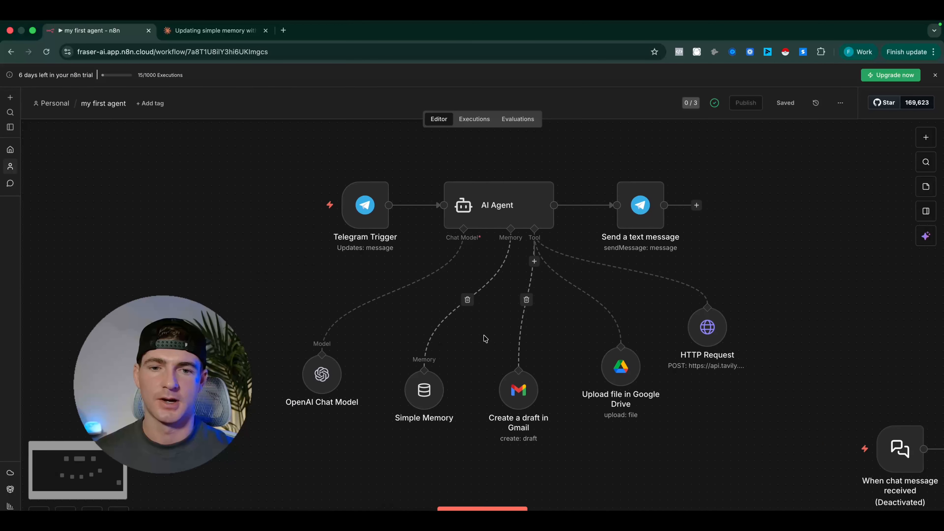
In Telegram, message the bot "can you tell me when humans expect to achieve artificial general intelligence (AGI) and is expected to be within the next 2 years?"
key("ctrl+Left")
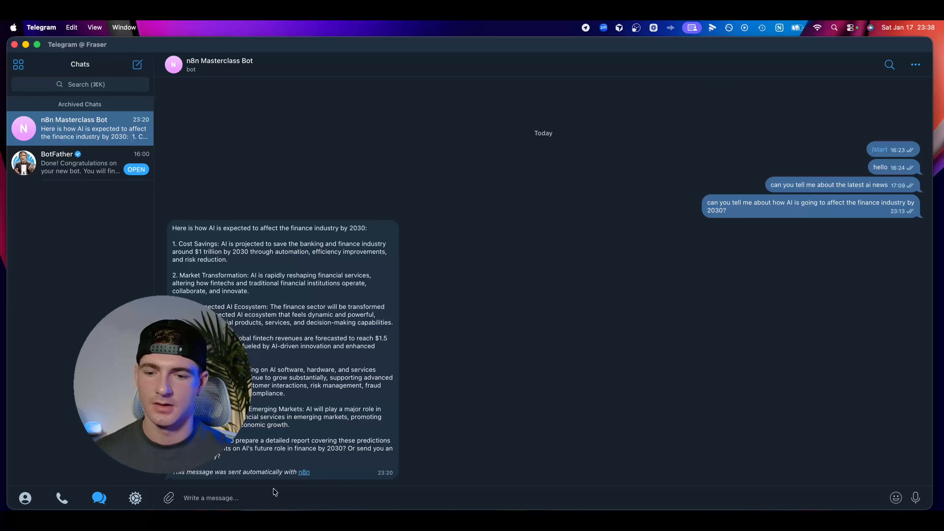
left_click(266, 500)
type("can you ")
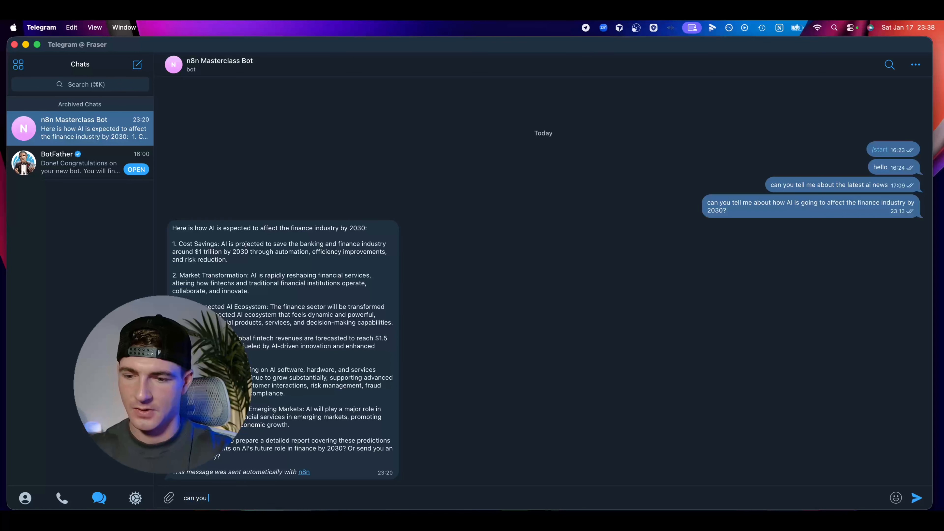
type("tell me ")
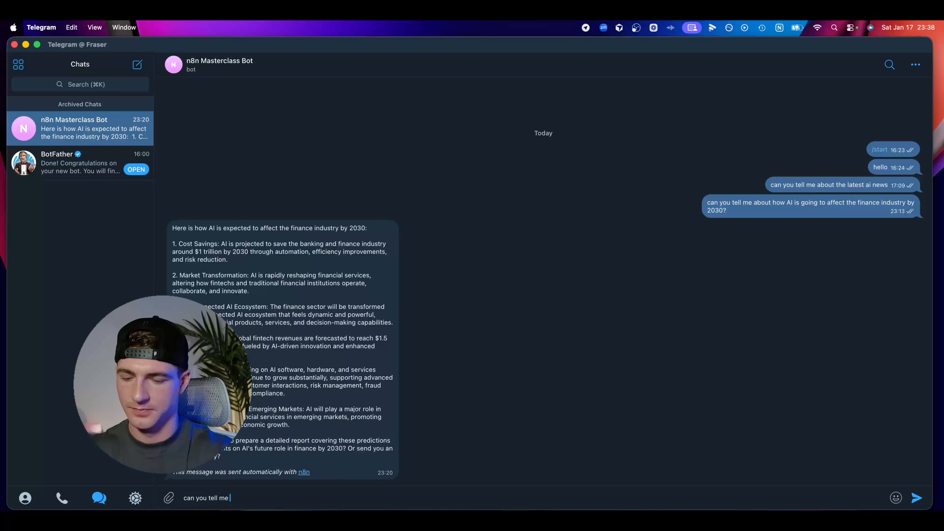
type("when human")
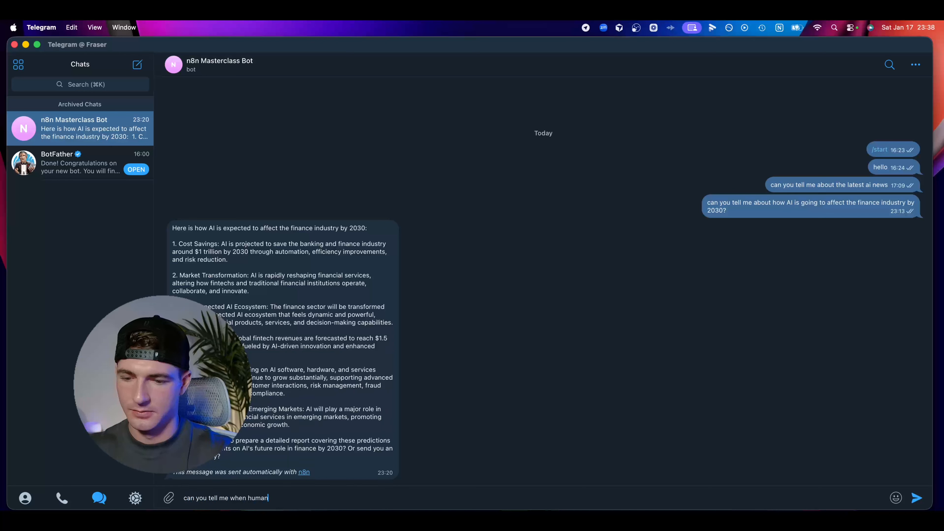
type("s expect to ")
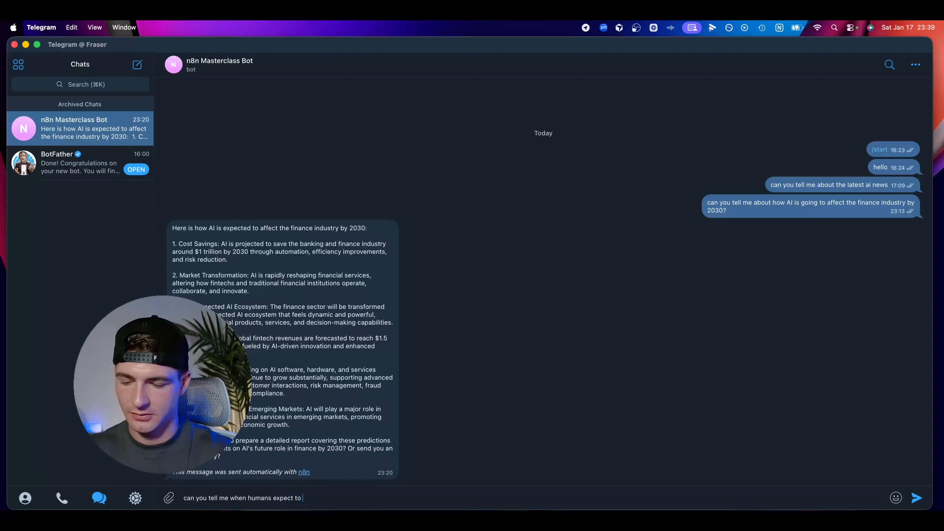
type("achieve ar")
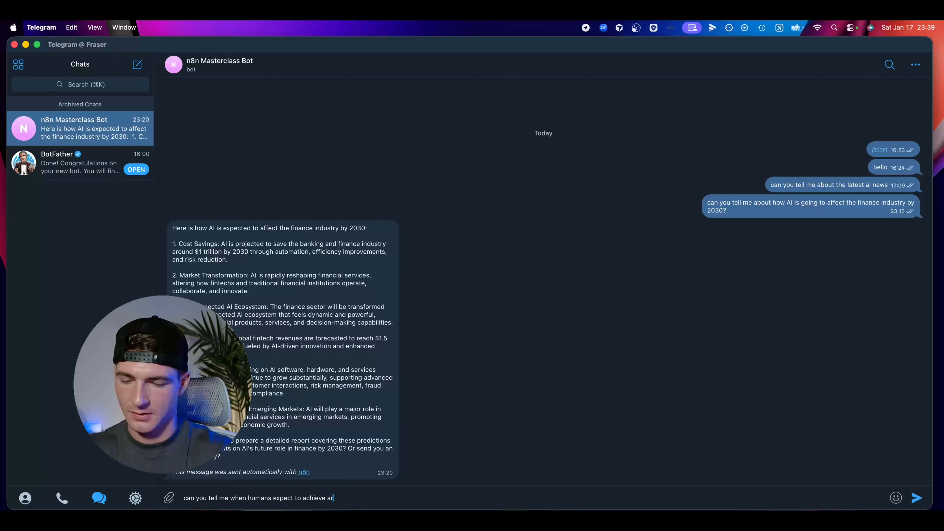
type("tificial ")
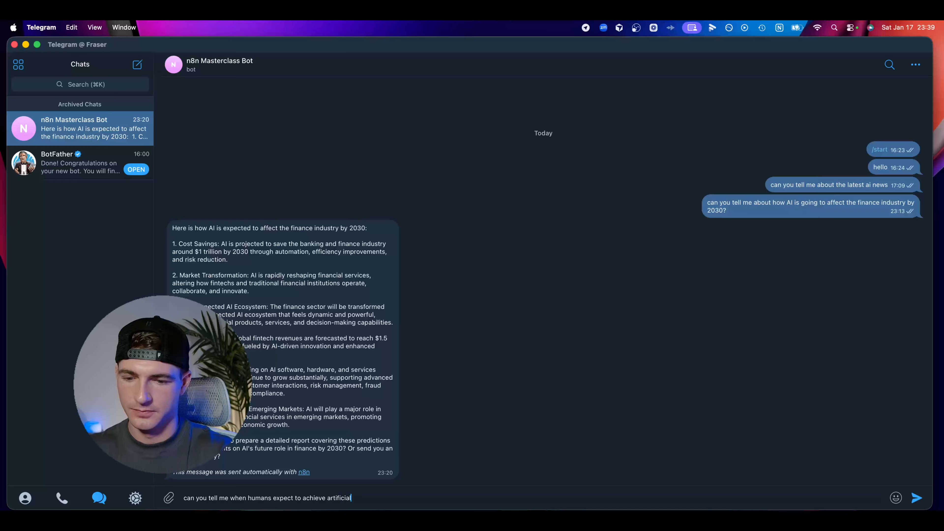
type("general inte")
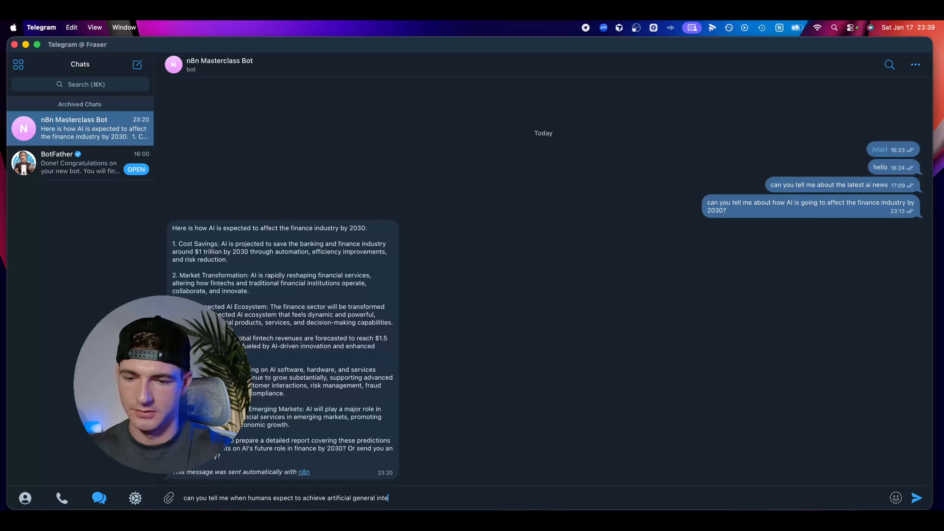
type("lligence (A")
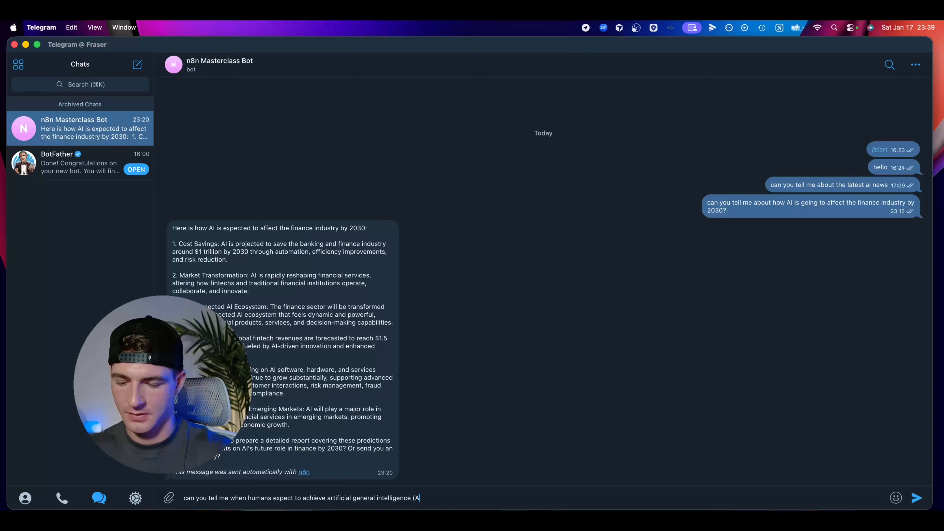
type("GI)")
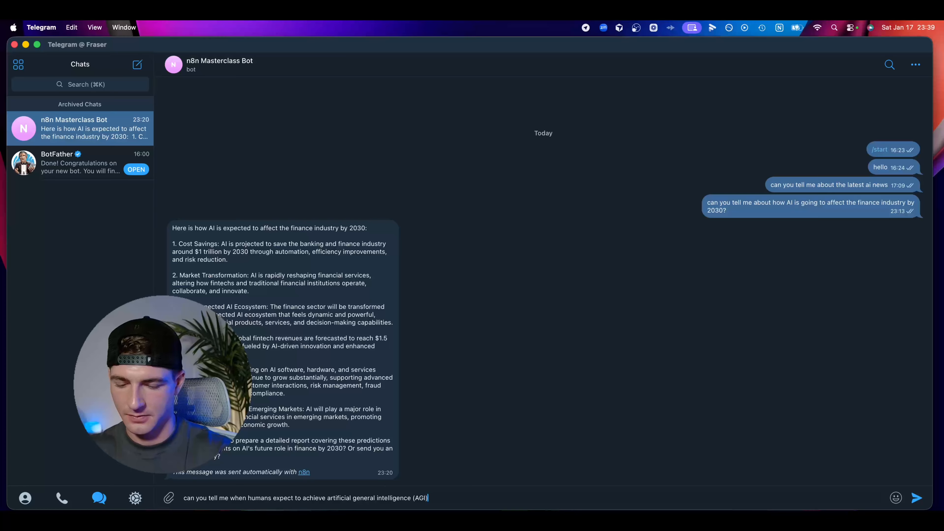
type(" and is expected ")
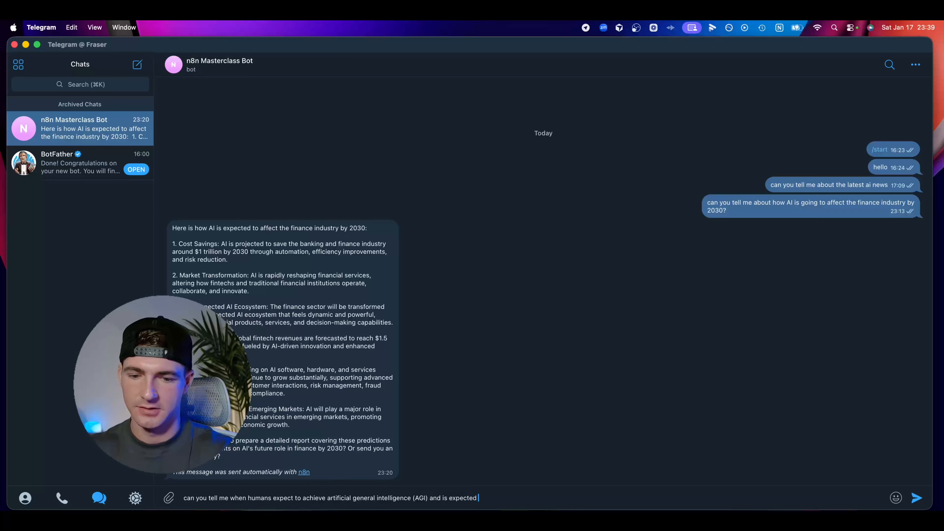
type("to be within ")
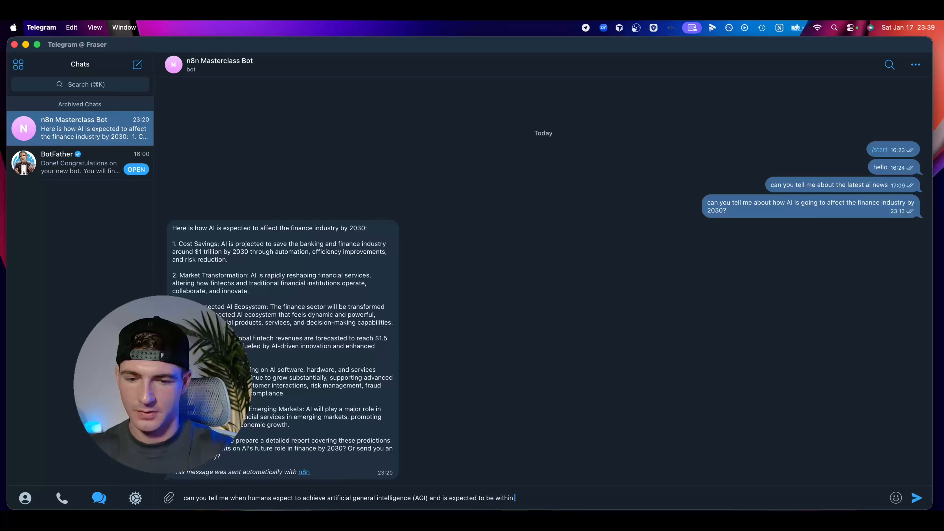
type("the nex")
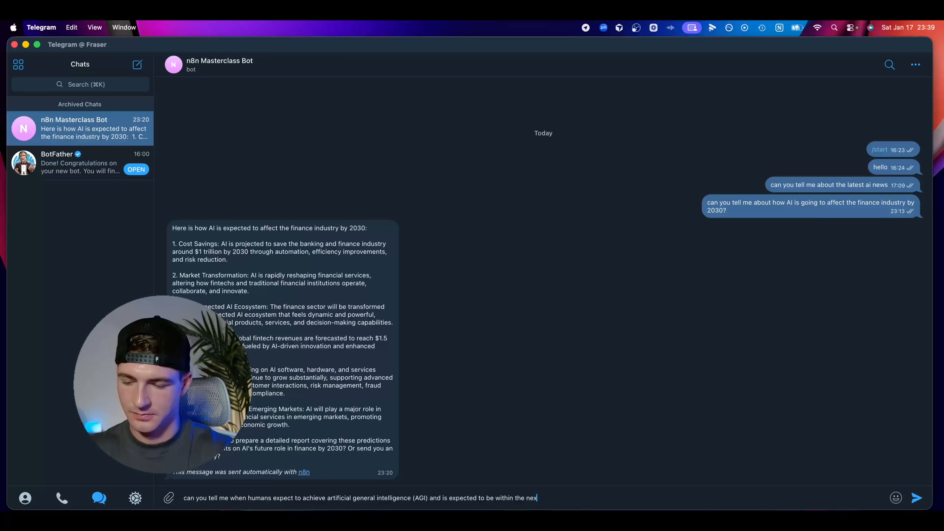
type("t 2 years?")
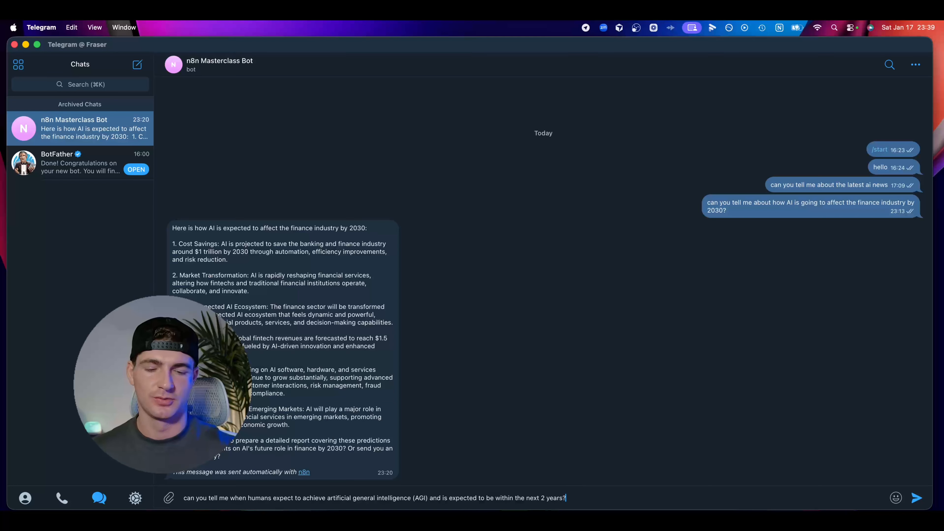
key("Return")
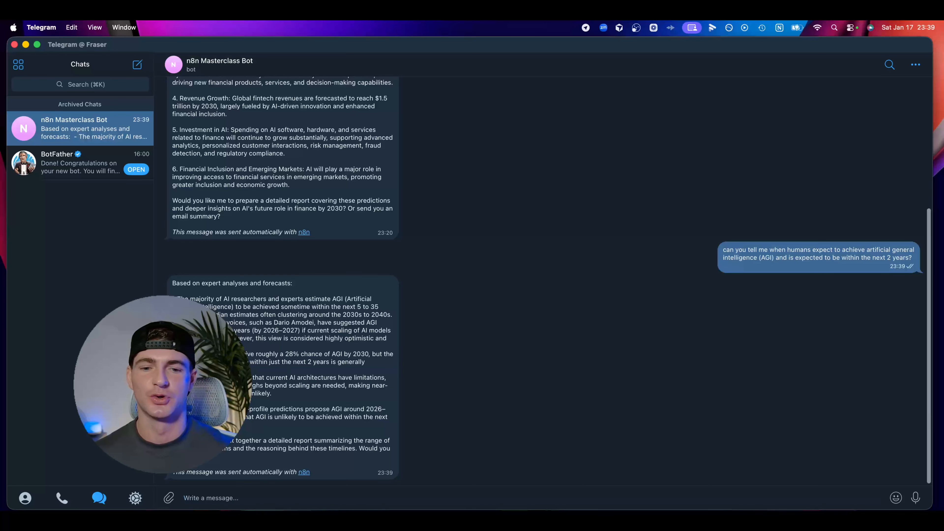
Switch back to the "my first agent" workflow in n8n
key("ctrl+Right")
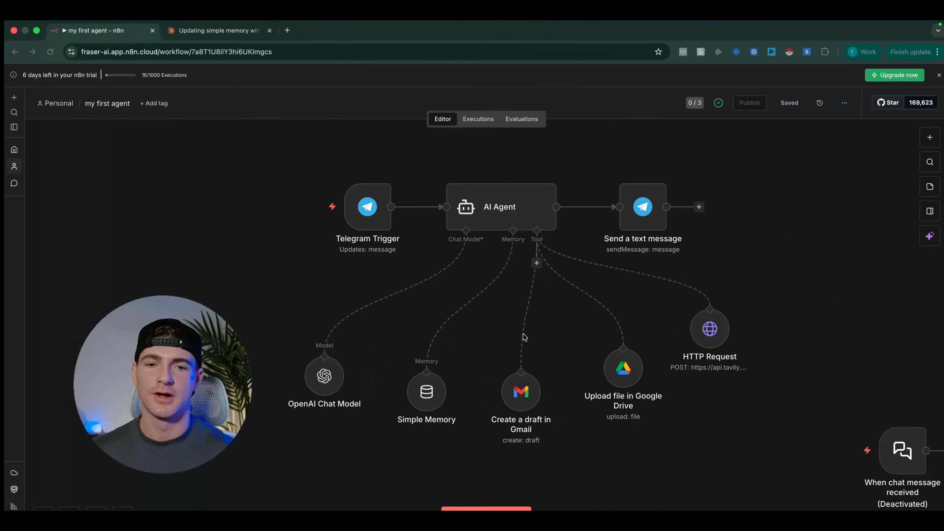